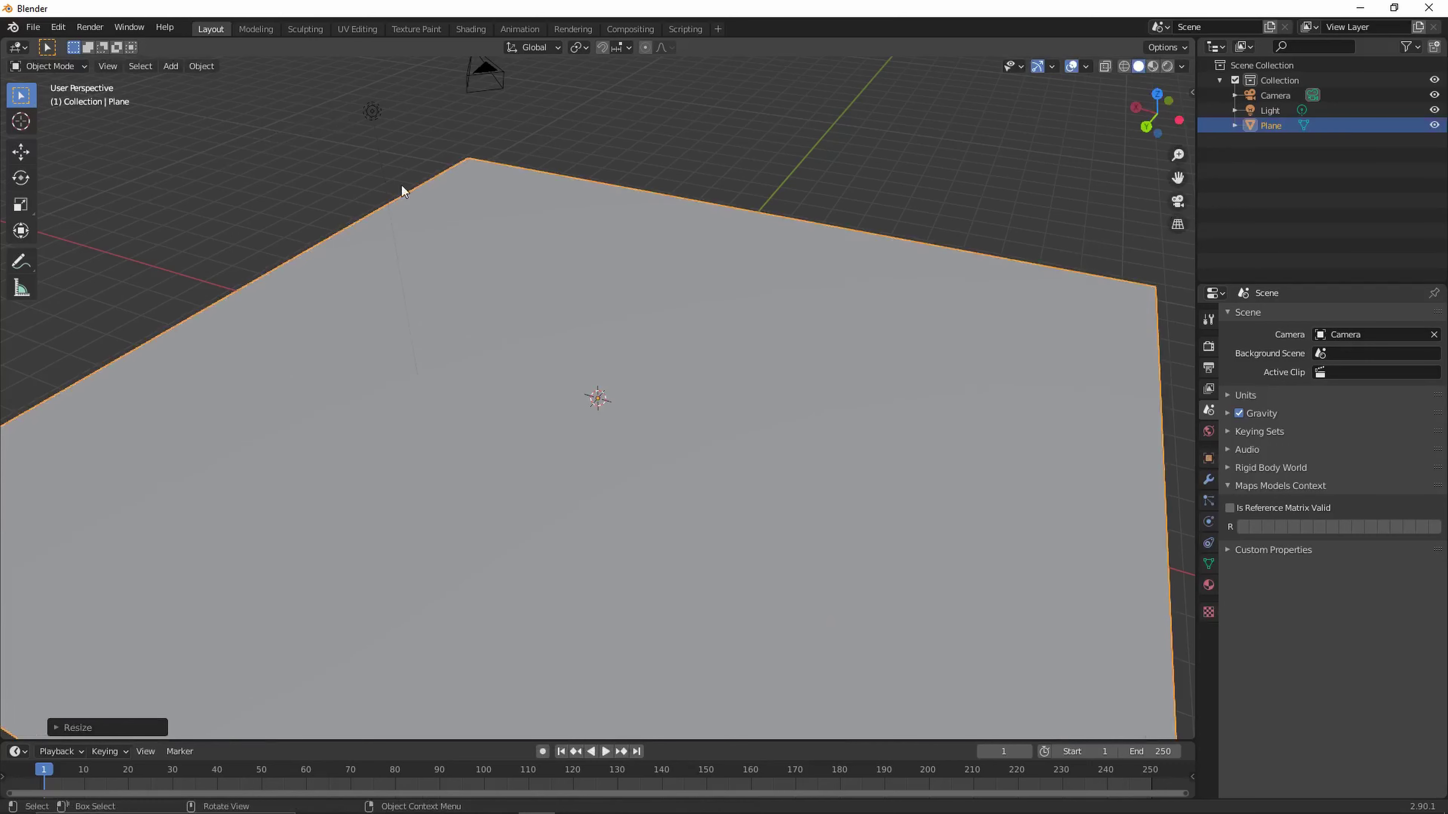
Subdivide the plane's mesh with 10 cuts
scroll(487, 238, "down", 4)
key("Tab")
right_click(591, 356)
left_click(592, 358)
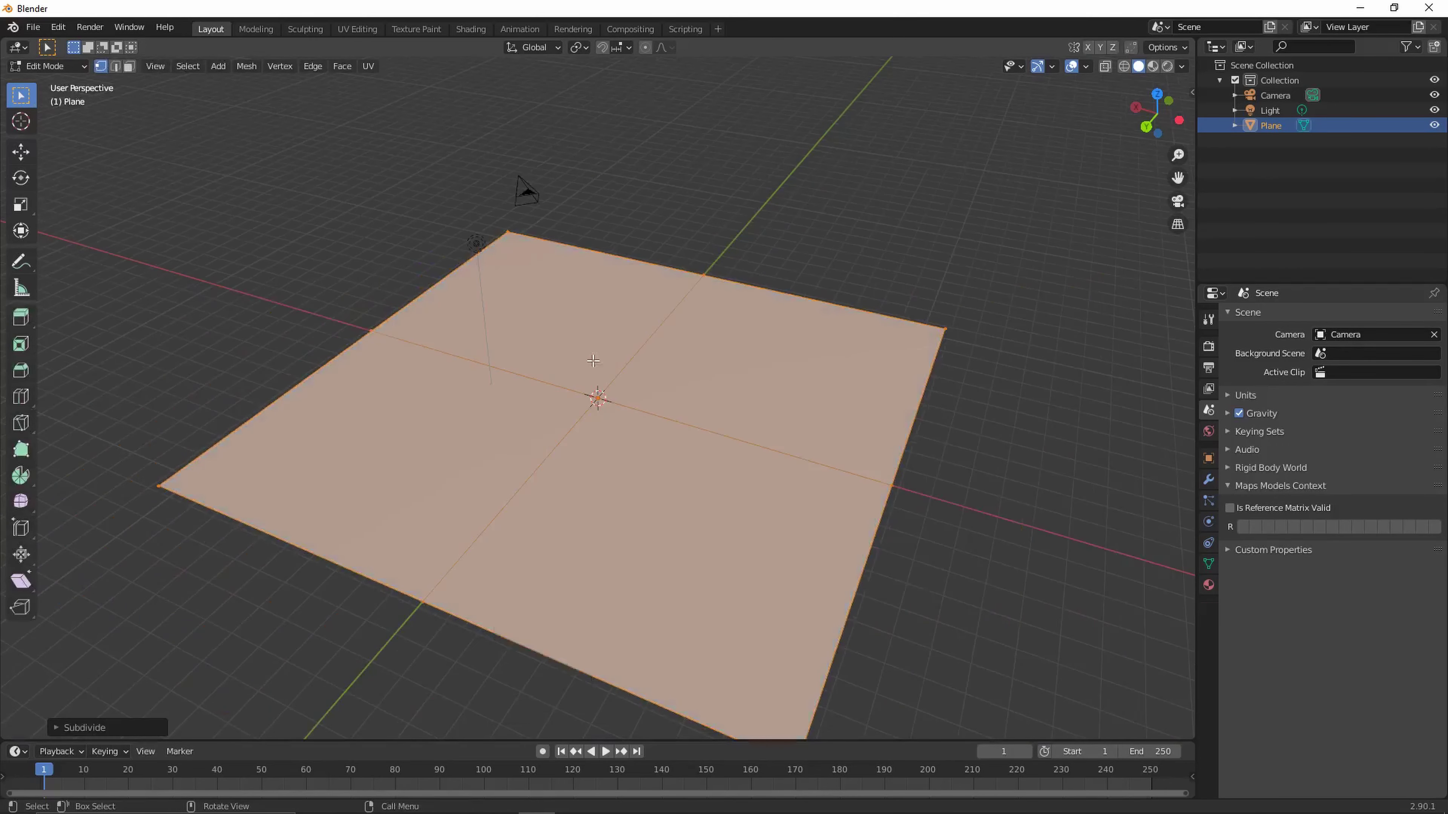
left_click(92, 728)
left_click_drag(163, 625, 190, 624)
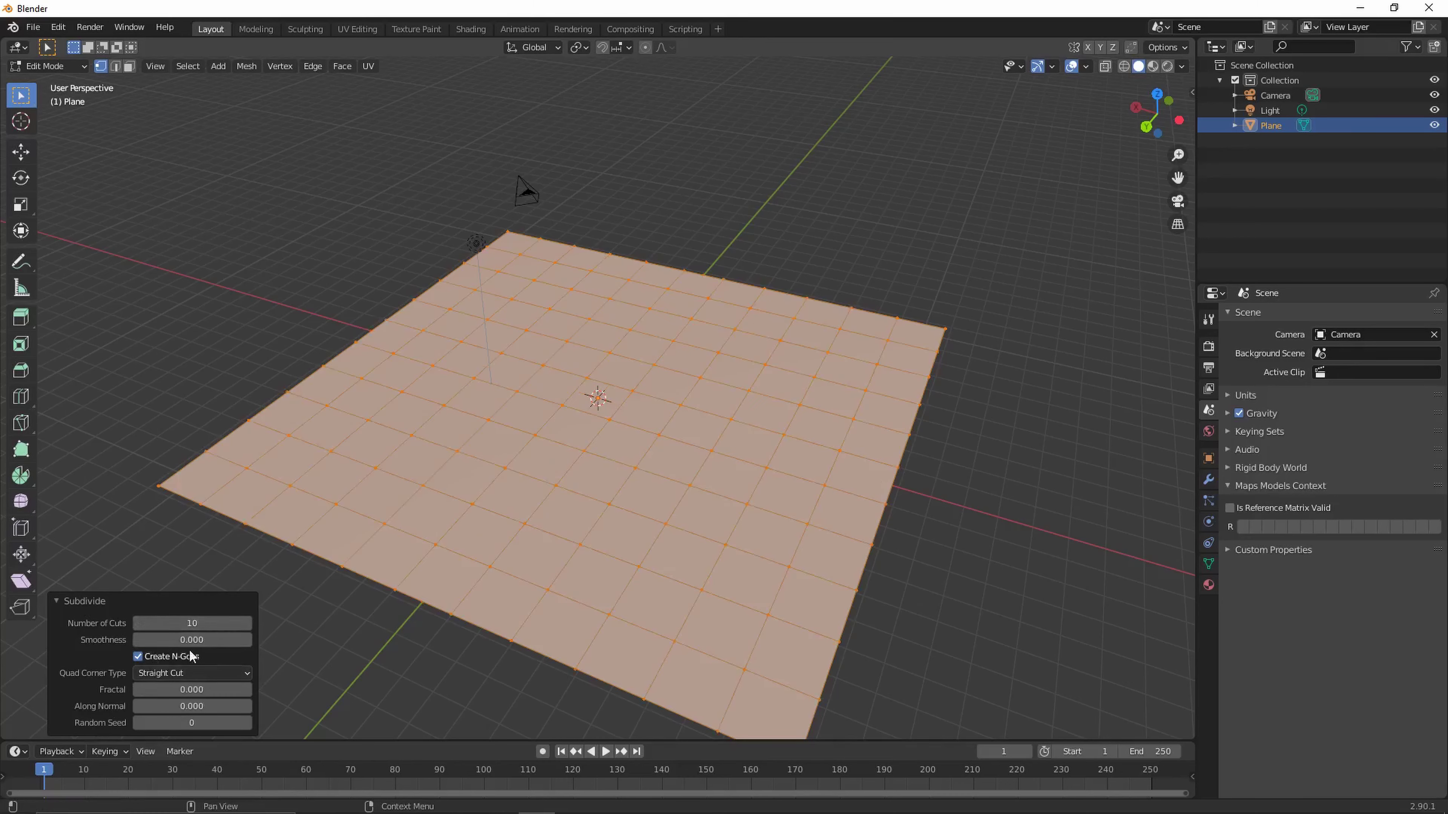
Subdivide the whole plane mesh a second time with 4 cuts
right_click(490, 561)
left_click(535, 441)
left_click(250, 625)
left_click(251, 624)
left_click(250, 624)
left_click(251, 624)
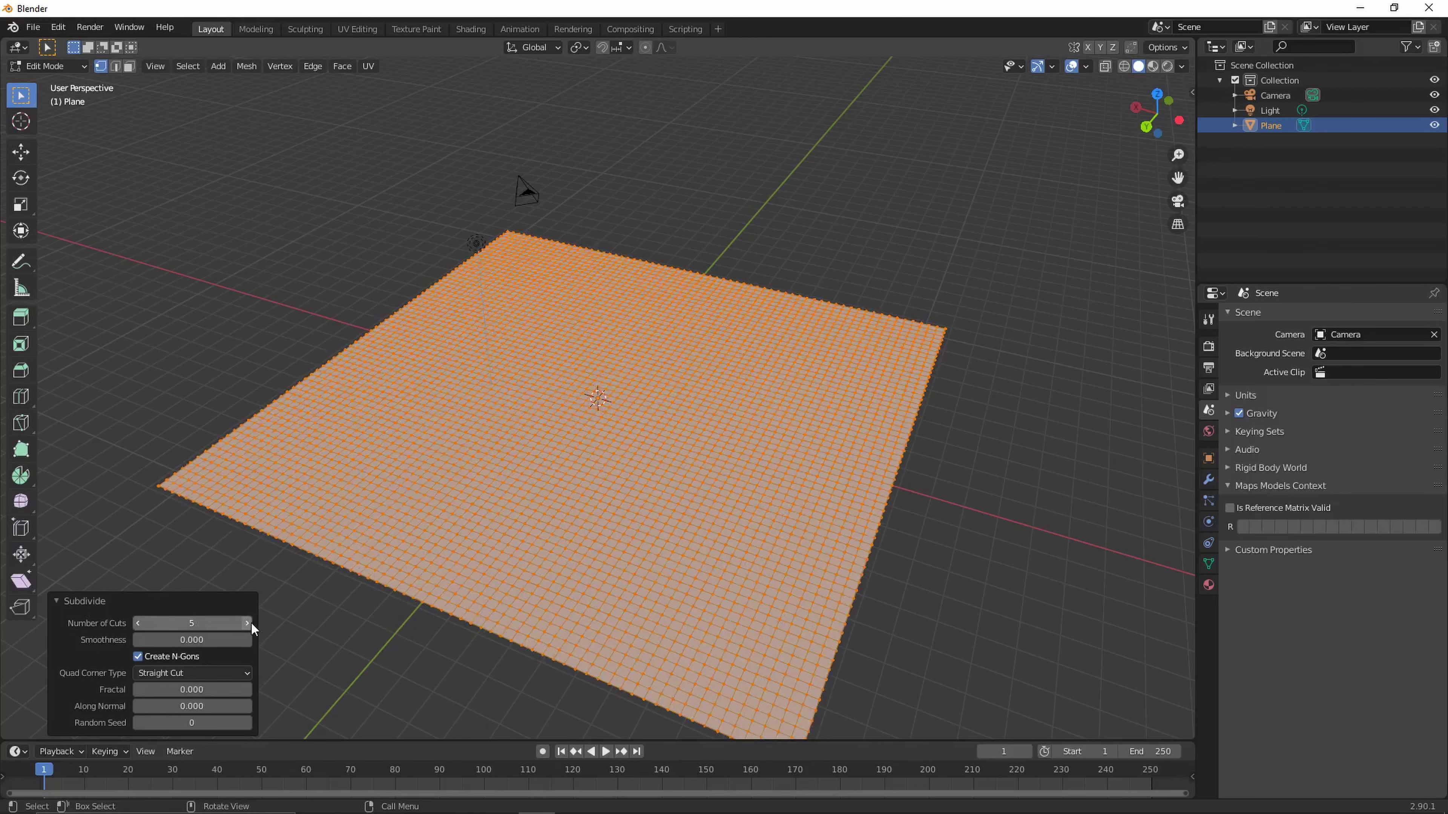
left_click(137, 624)
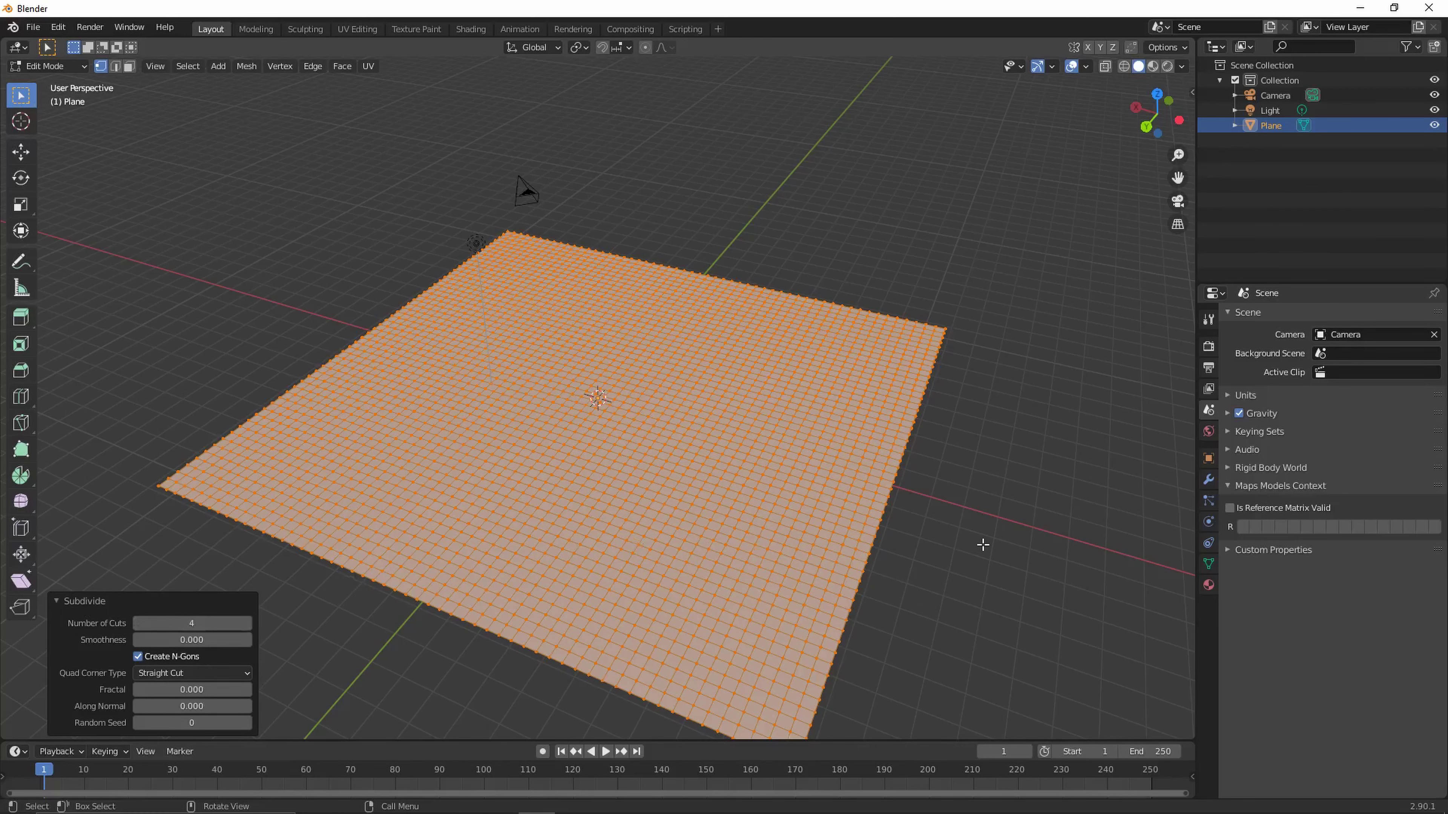
Deselect the mesh, return to Object Mode and add a Displace modifier to the plane
key("alt+a")
key("Tab")
middle_click_drag(668, 516, 1102, 507)
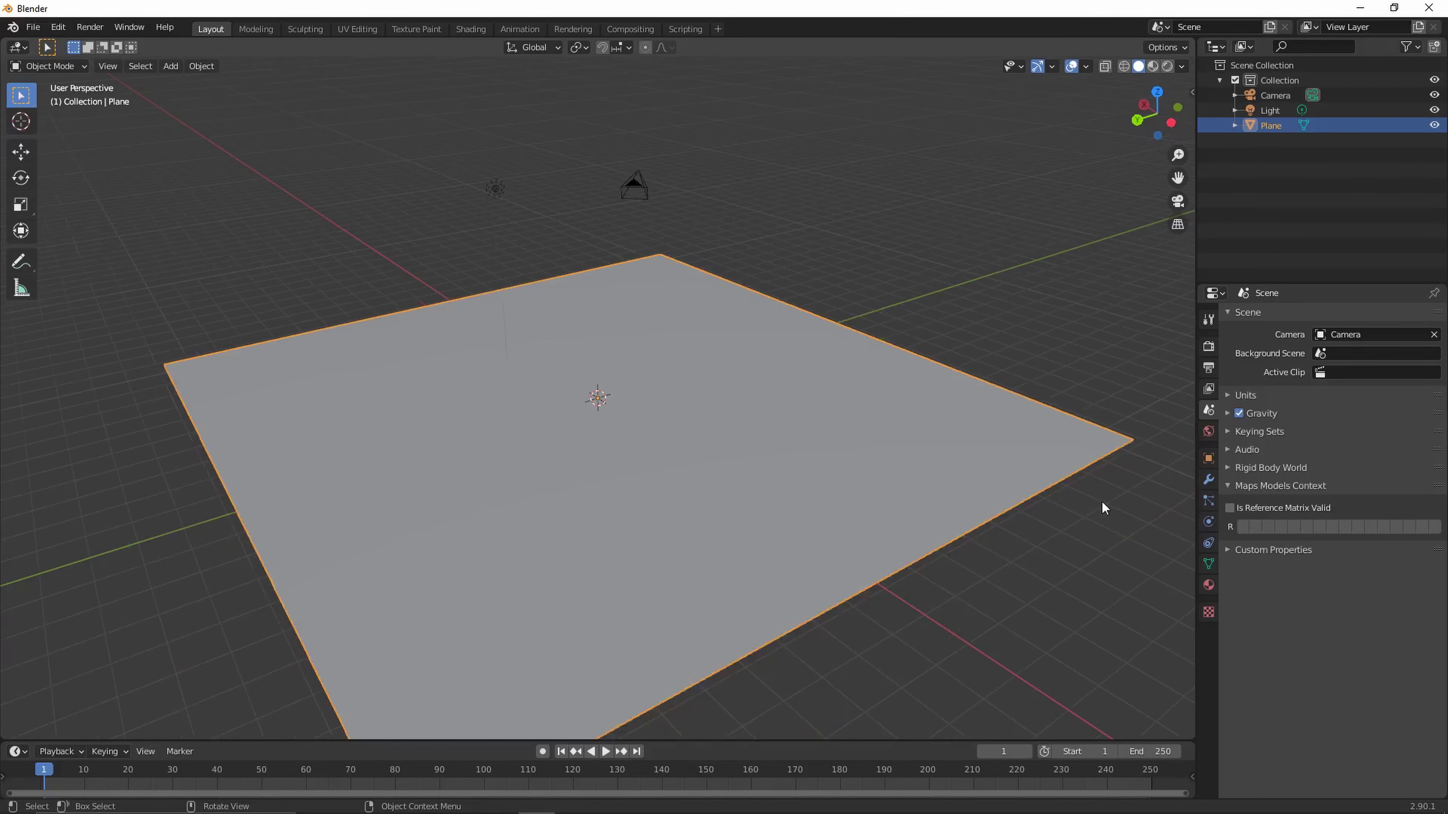
left_click(1208, 482)
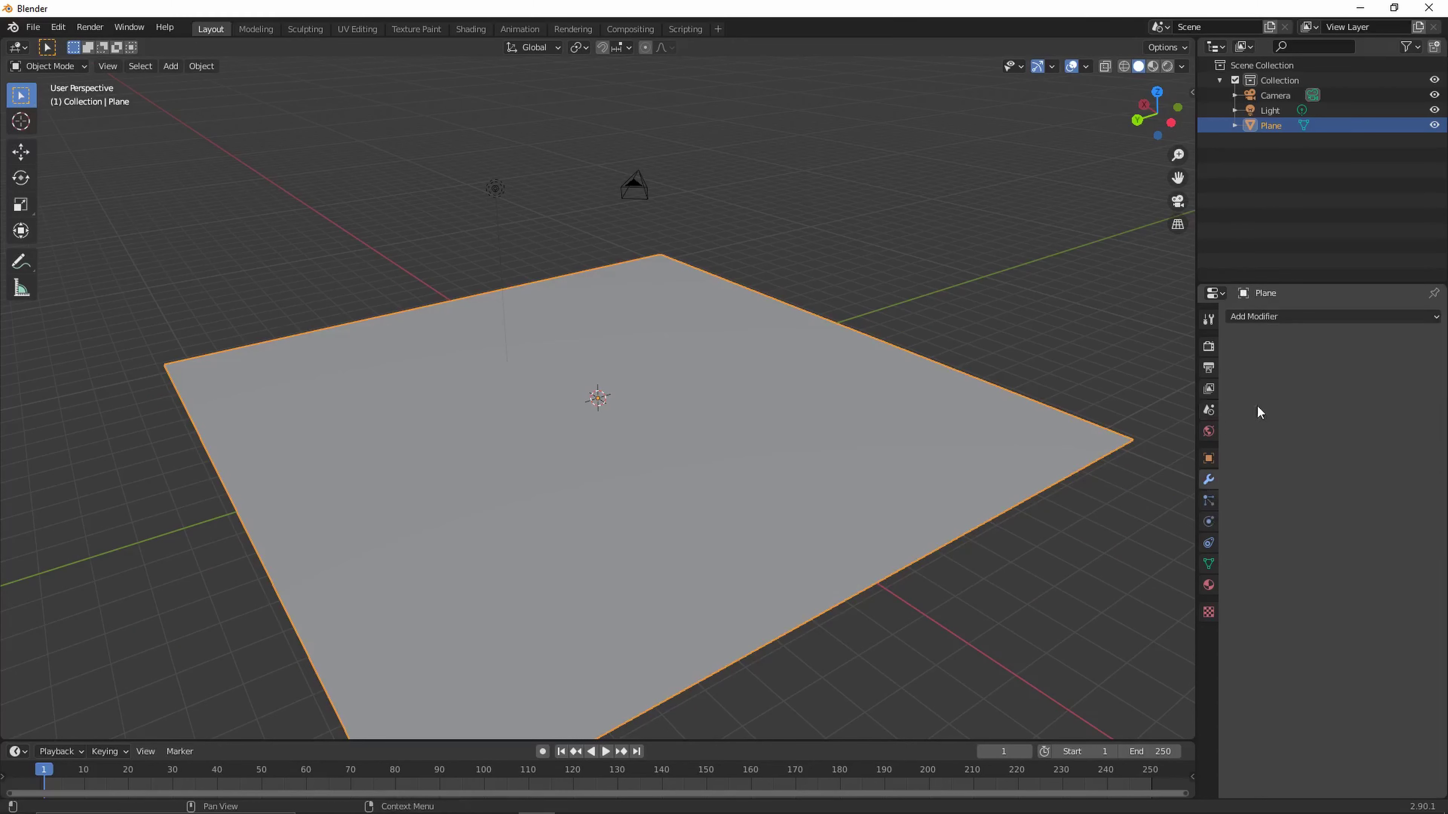
left_click(1293, 317)
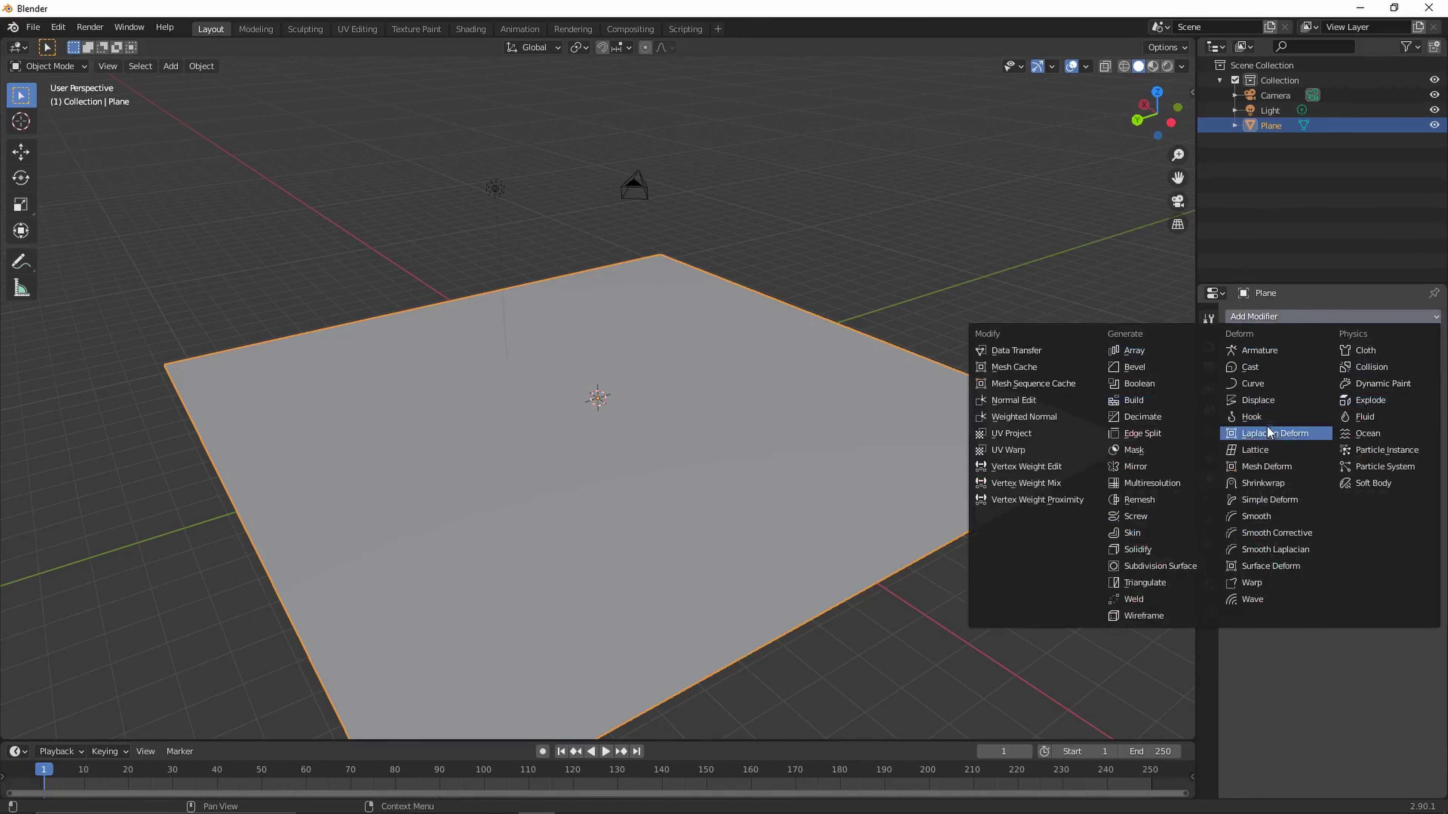
left_click(1276, 402)
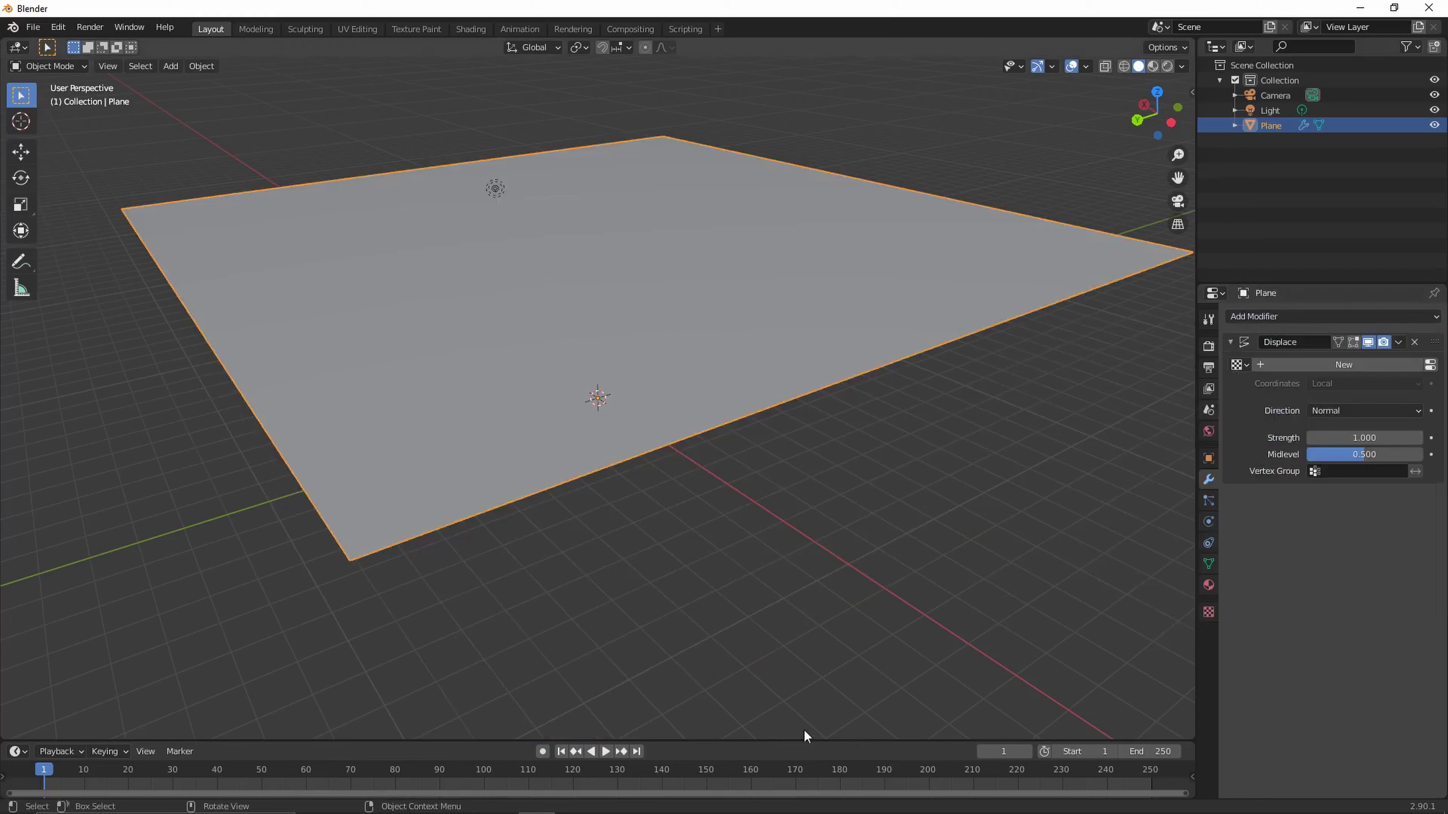
Create a new texture for the Displace modifier and set its type to Clouds
left_click(1310, 366)
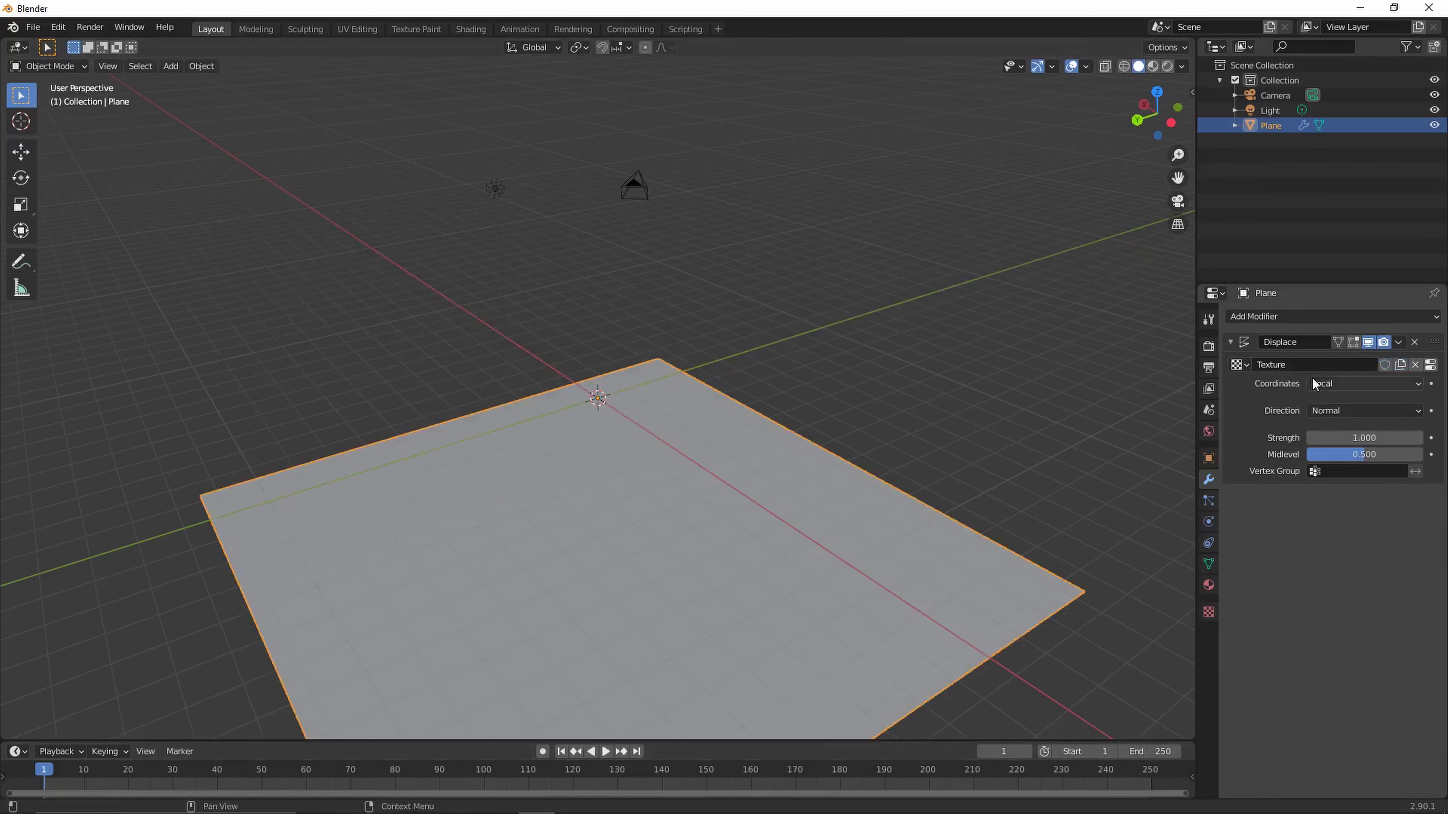
left_click(1241, 365)
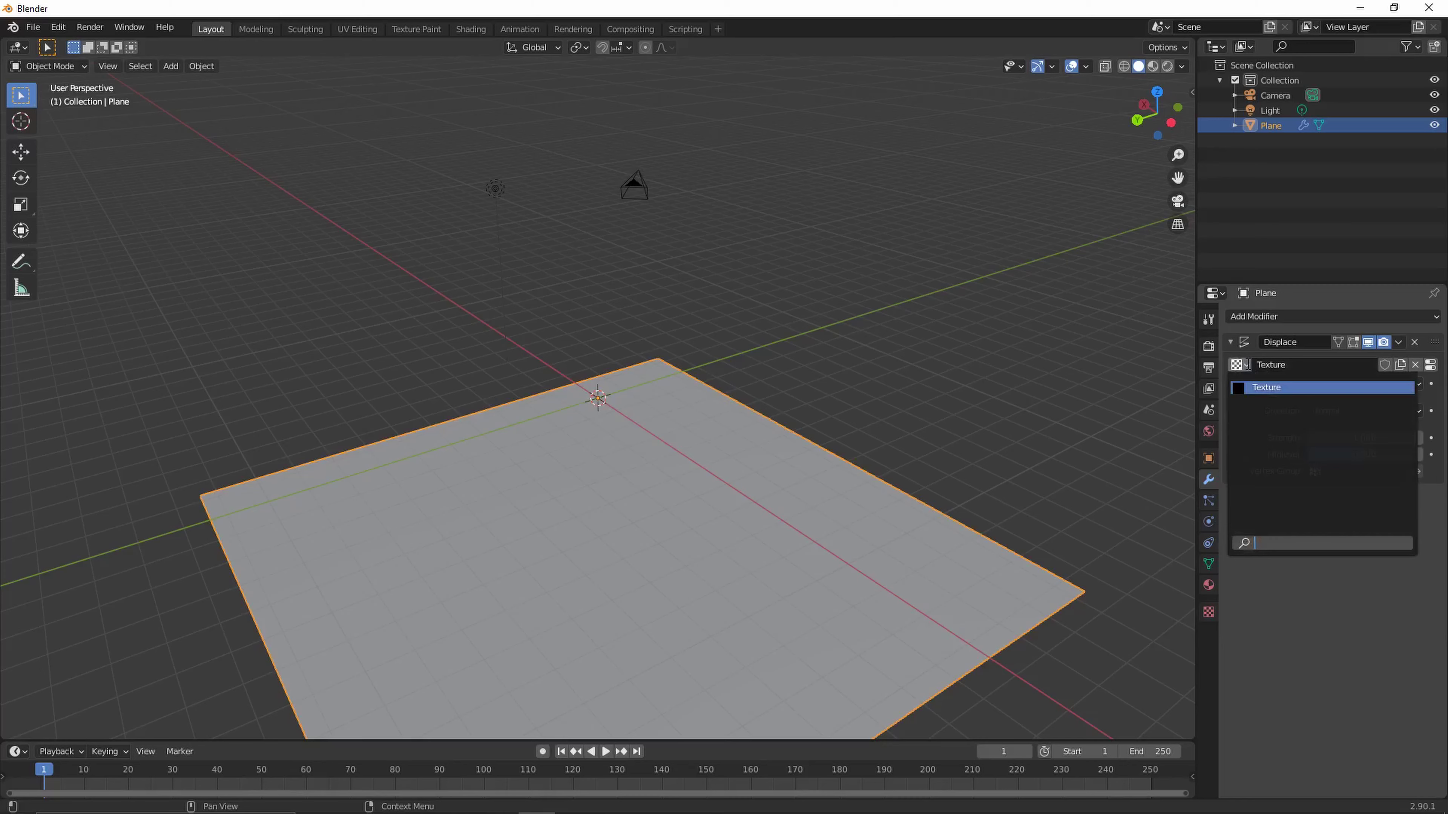
left_click(1208, 612)
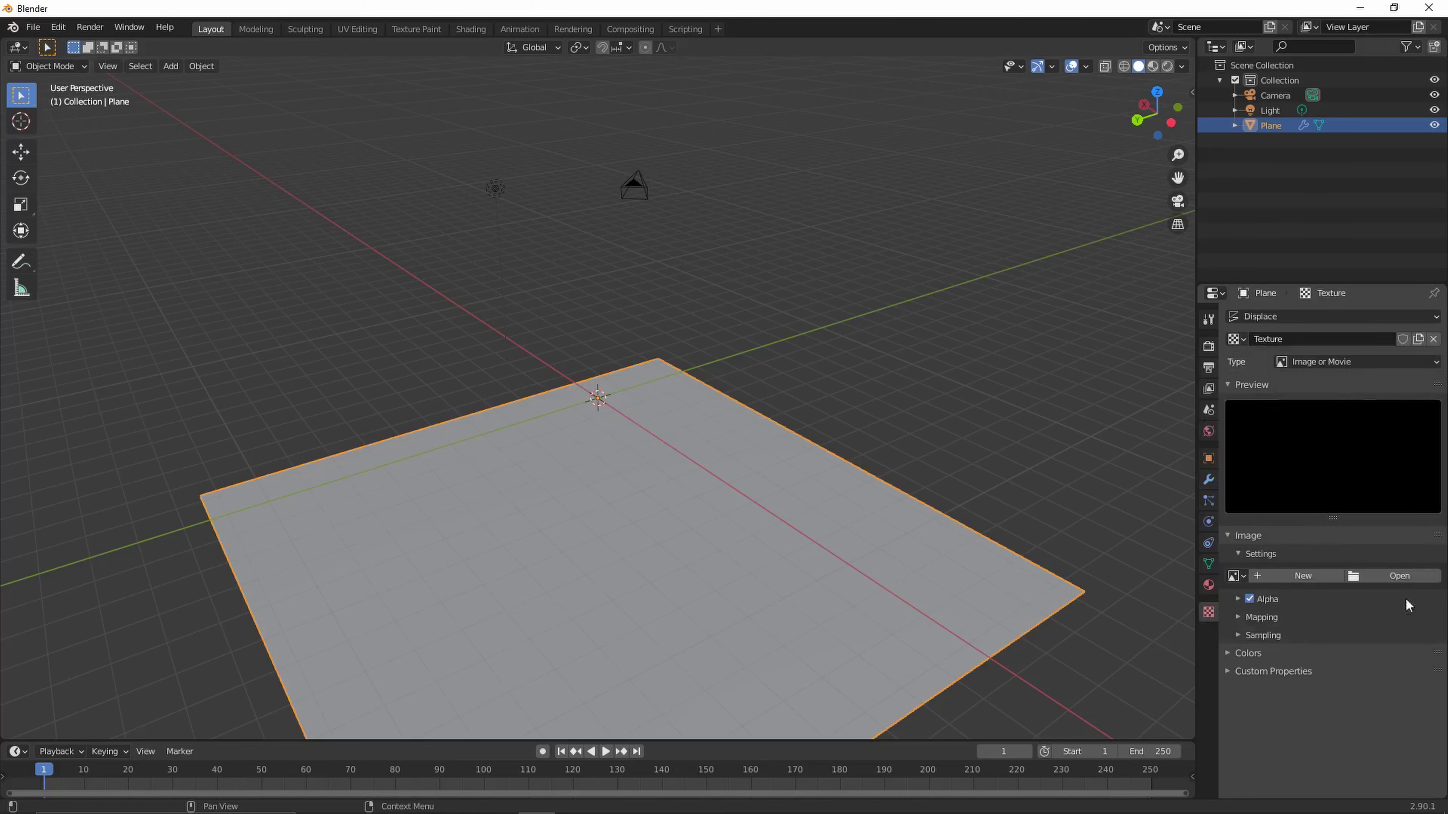
left_click(1333, 371)
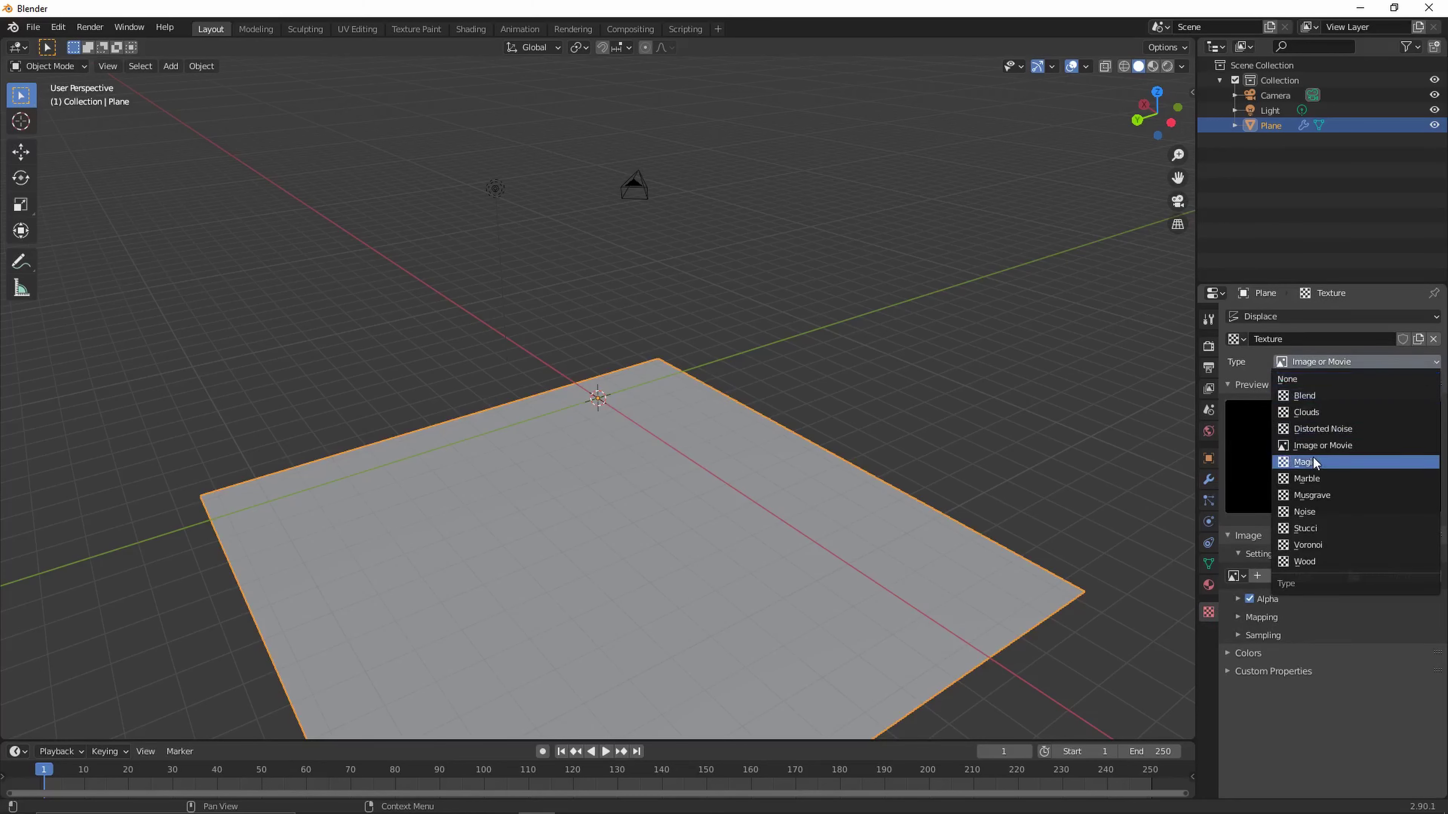
left_click(1310, 414)
middle_click_drag(1003, 540, 1060, 525)
Insert a keyframe on the Displace modifier's Strength at frame 1
left_click(1209, 479)
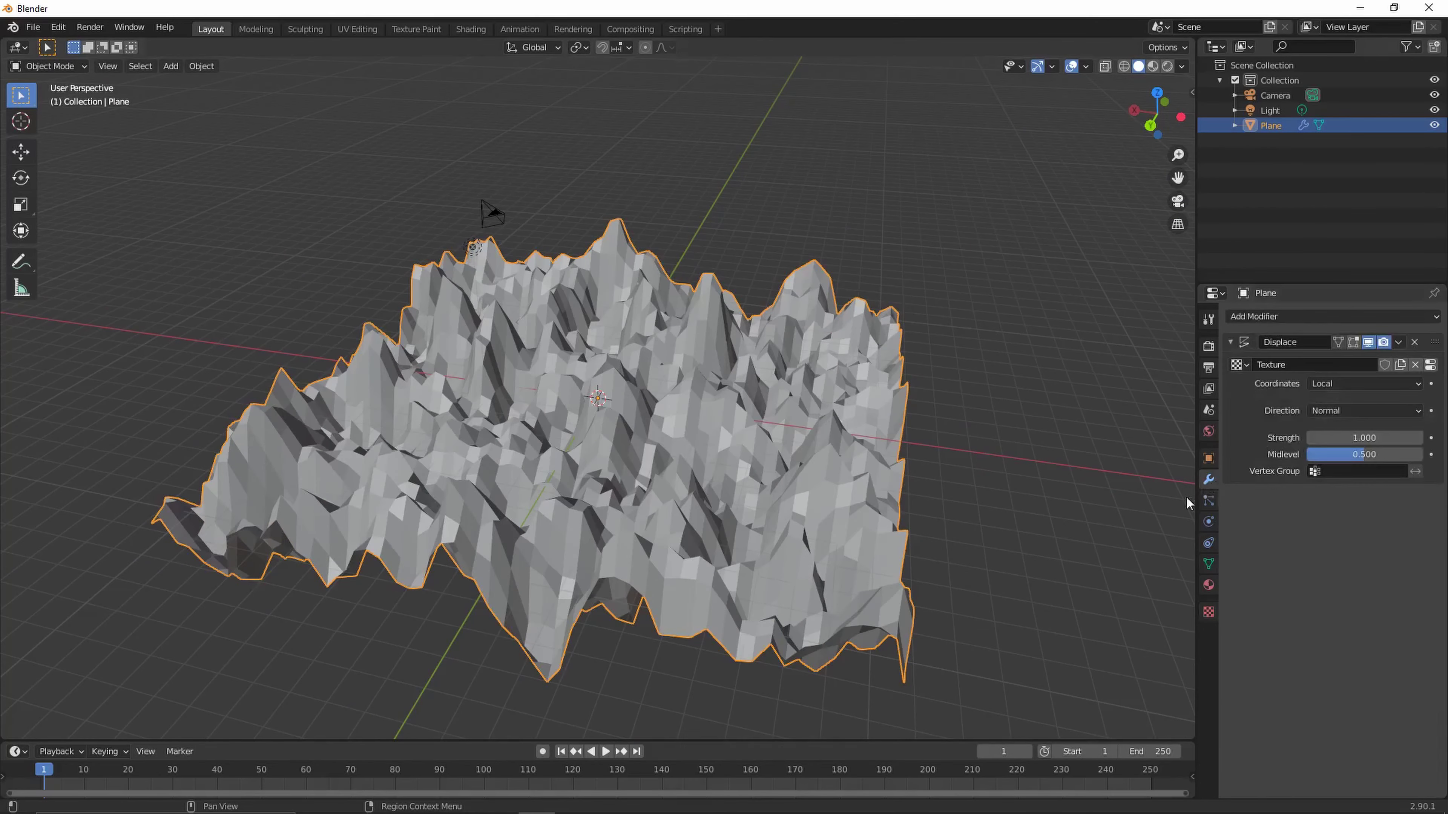
scroll(1013, 464, "up", 3)
scroll(1025, 469, "down", 4)
scroll(969, 461, "up", 2)
middle_click_drag(924, 454, 874, 438)
scroll(849, 429, "down", 2)
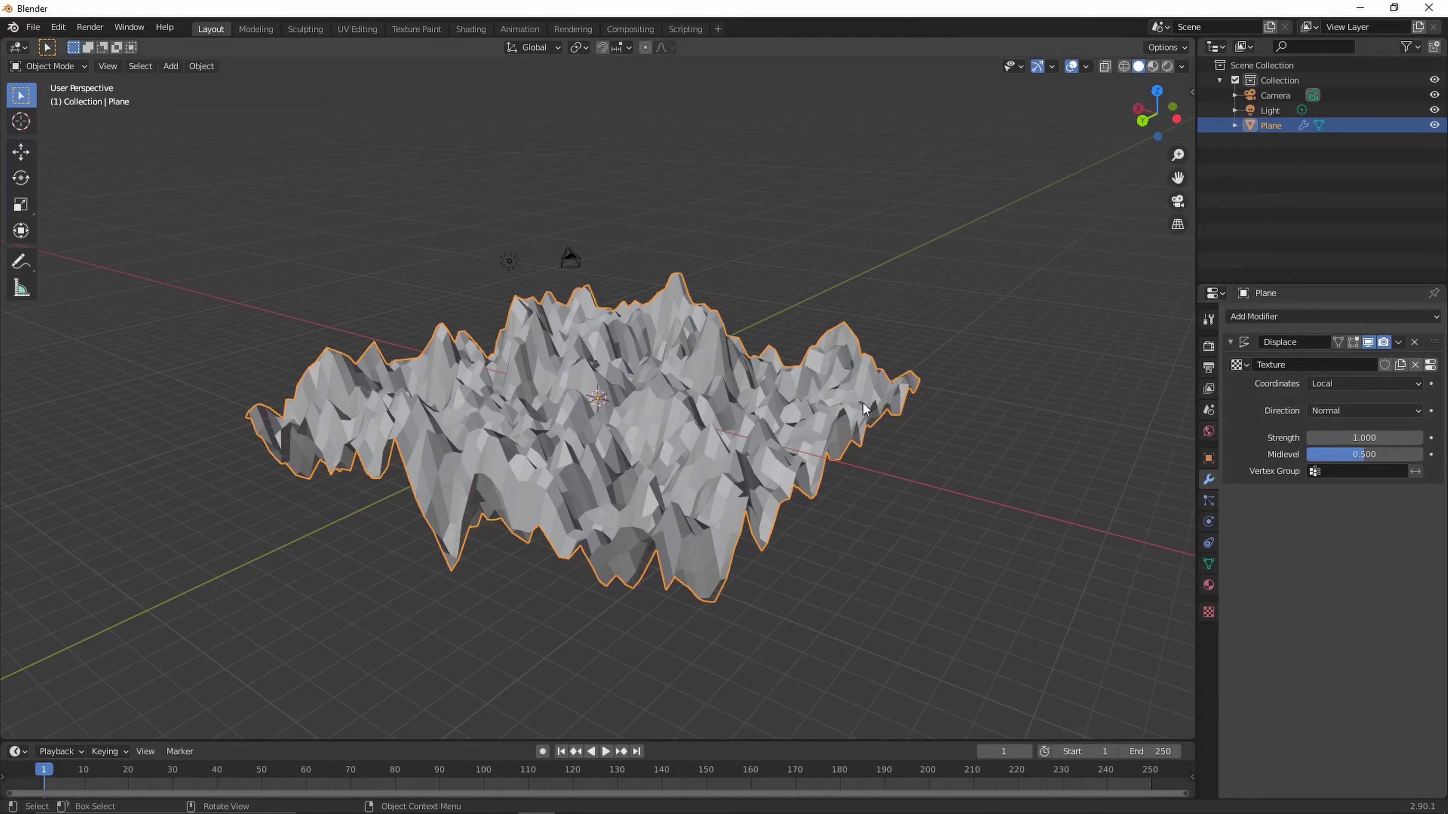
middle_click_drag(1031, 431, 865, 410)
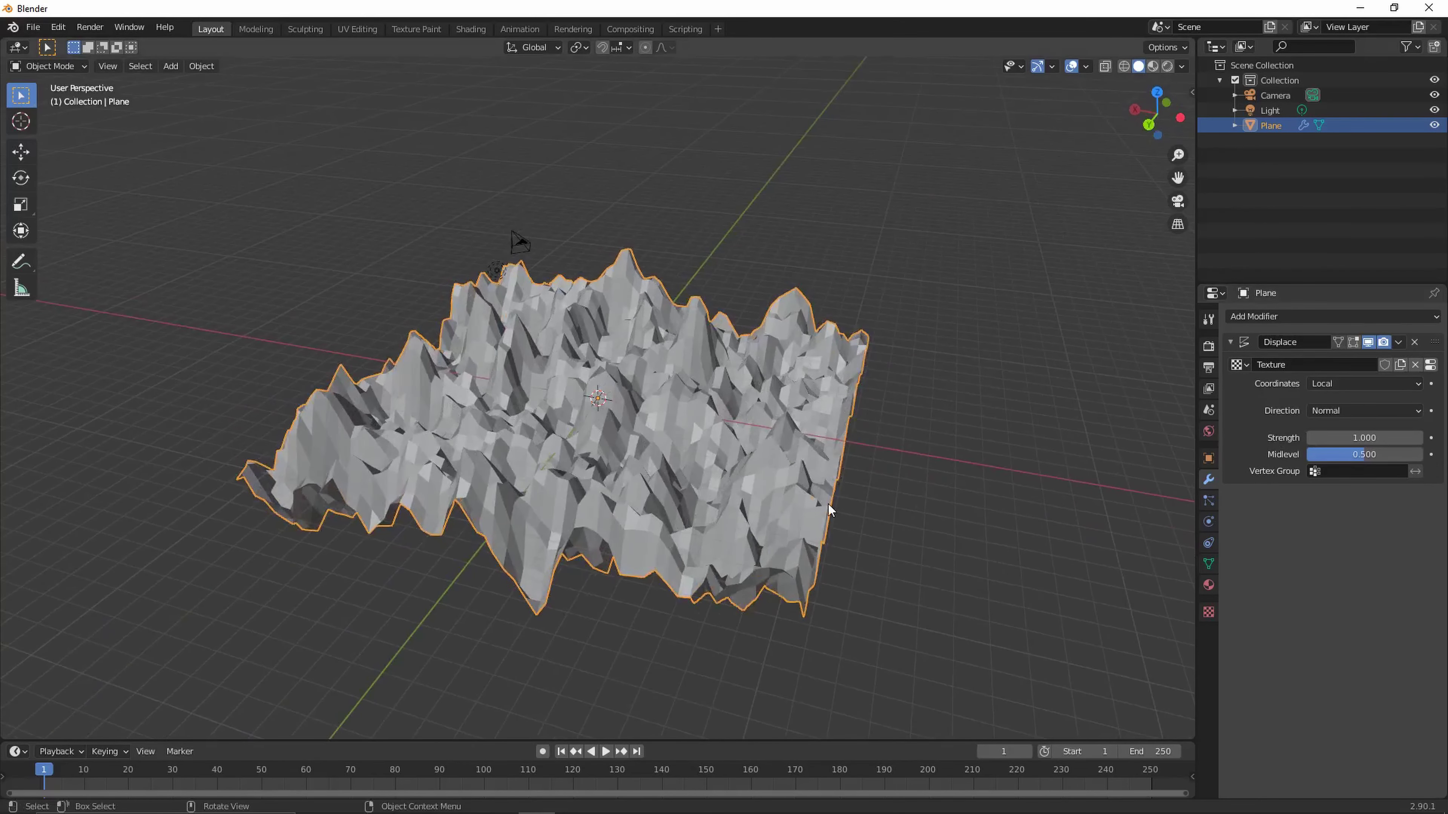
right_click(1393, 435)
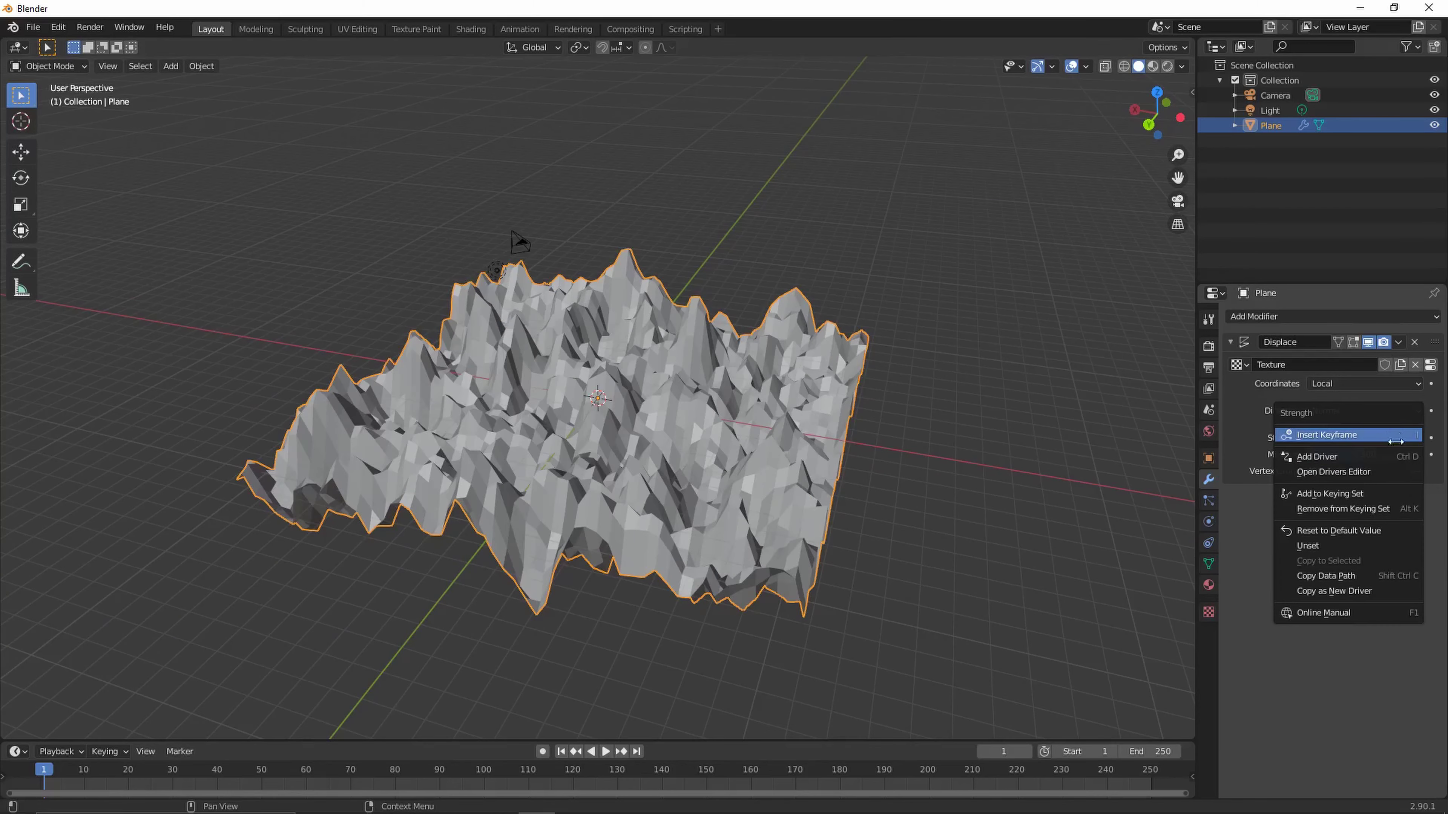
left_click(1376, 434)
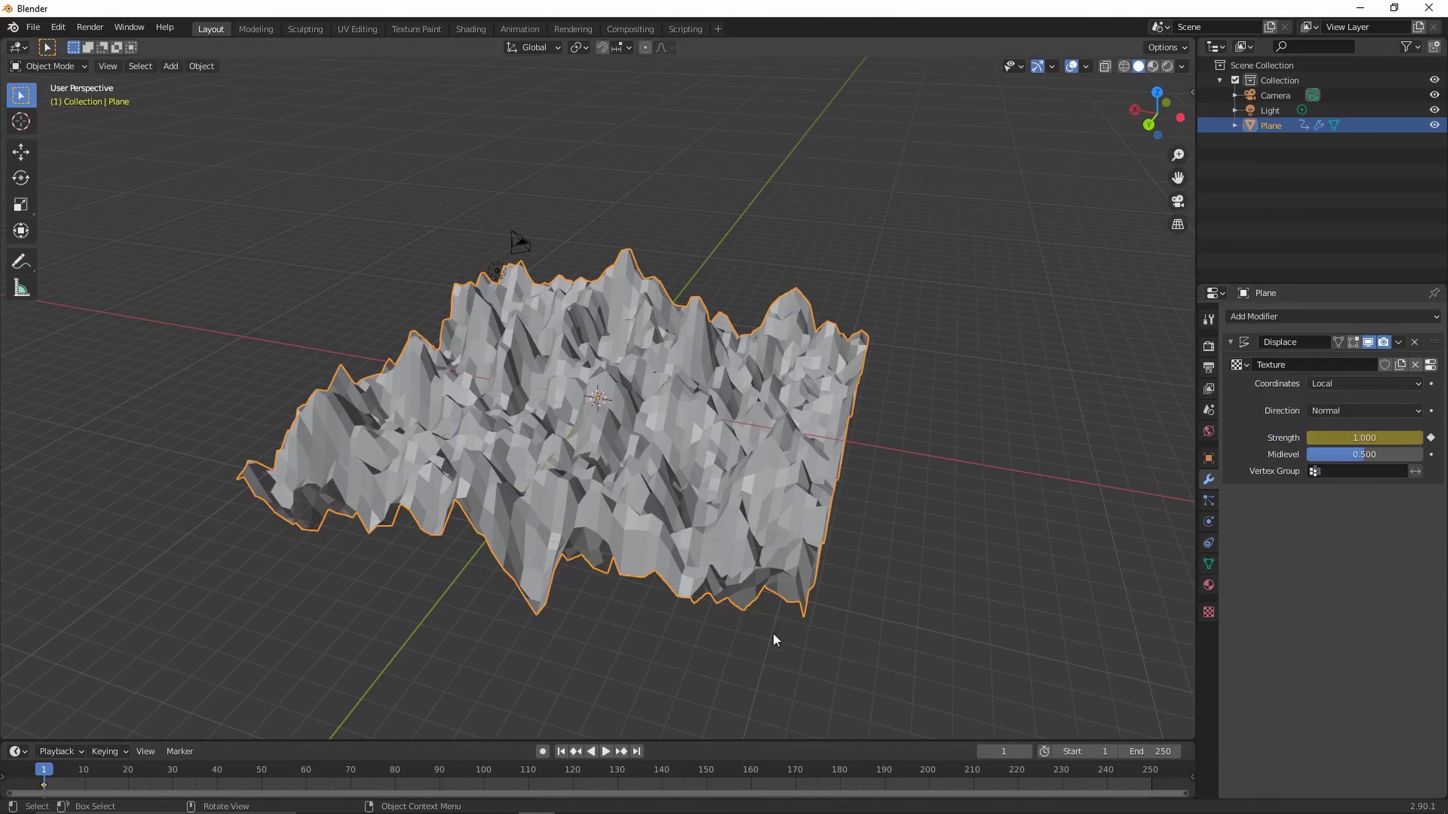
Enlarge the timeline area and change it to the Graph Editor
left_click_drag(717, 740, 740, 617)
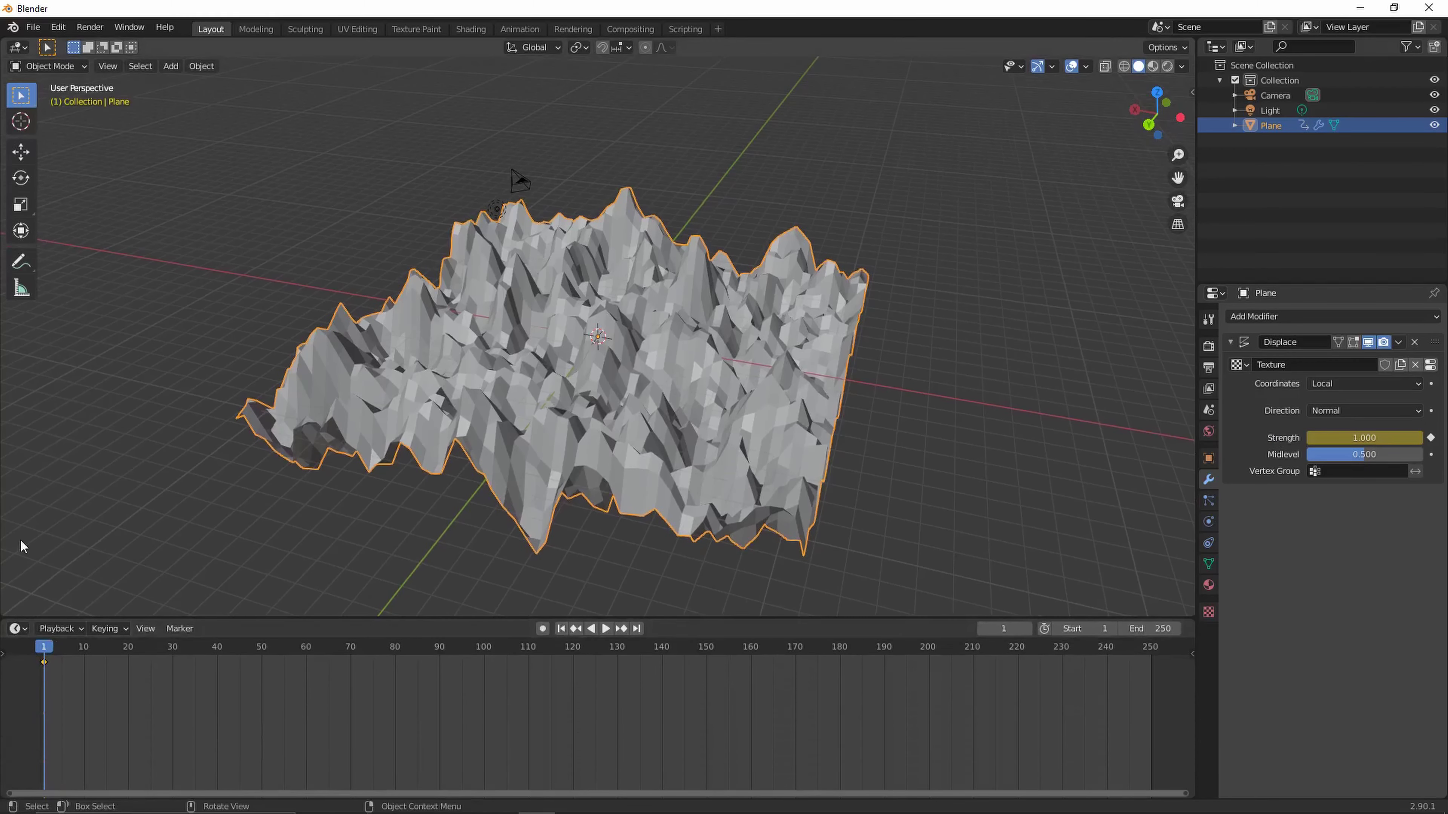
left_click(16, 629)
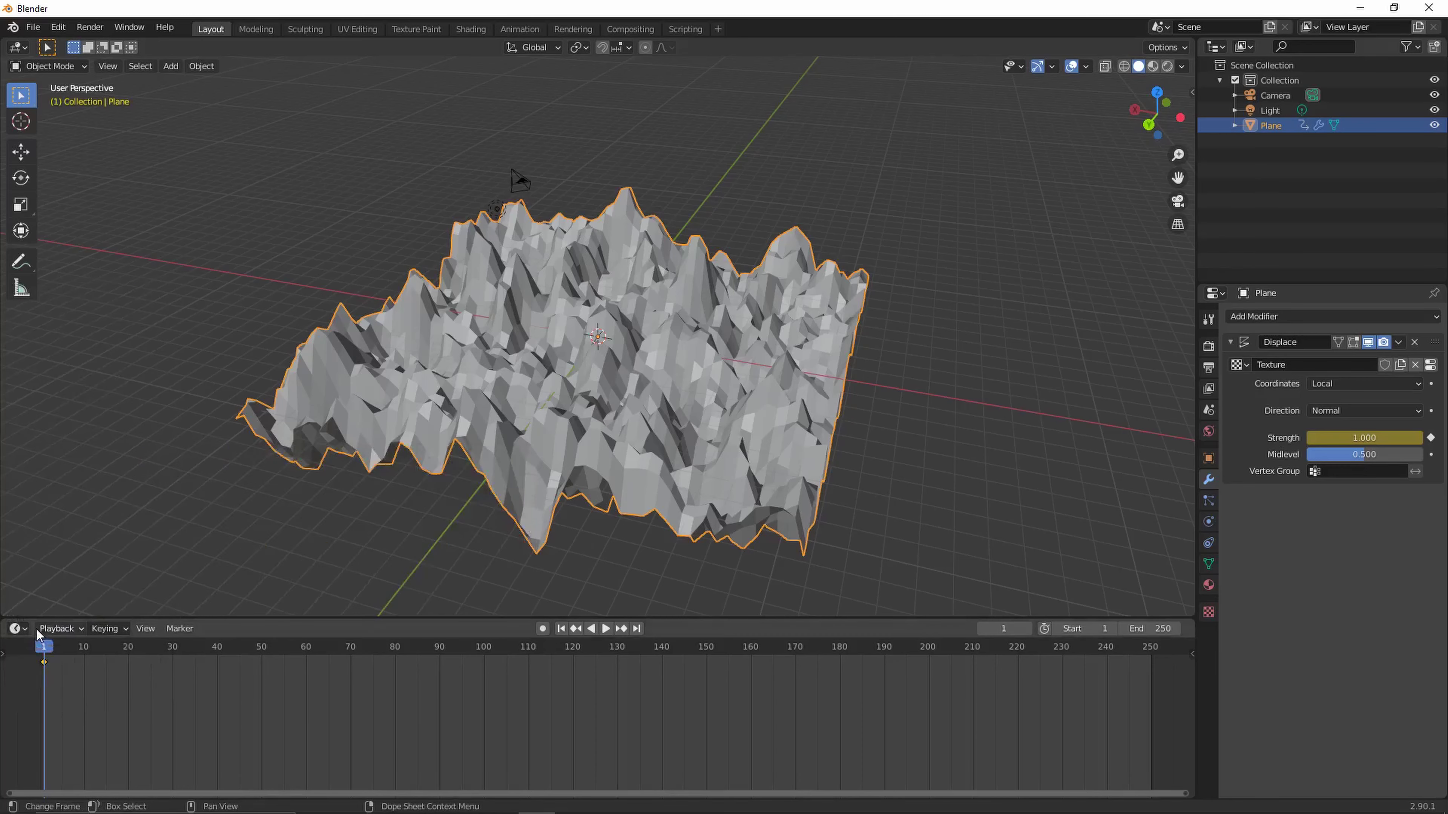
left_click(19, 629)
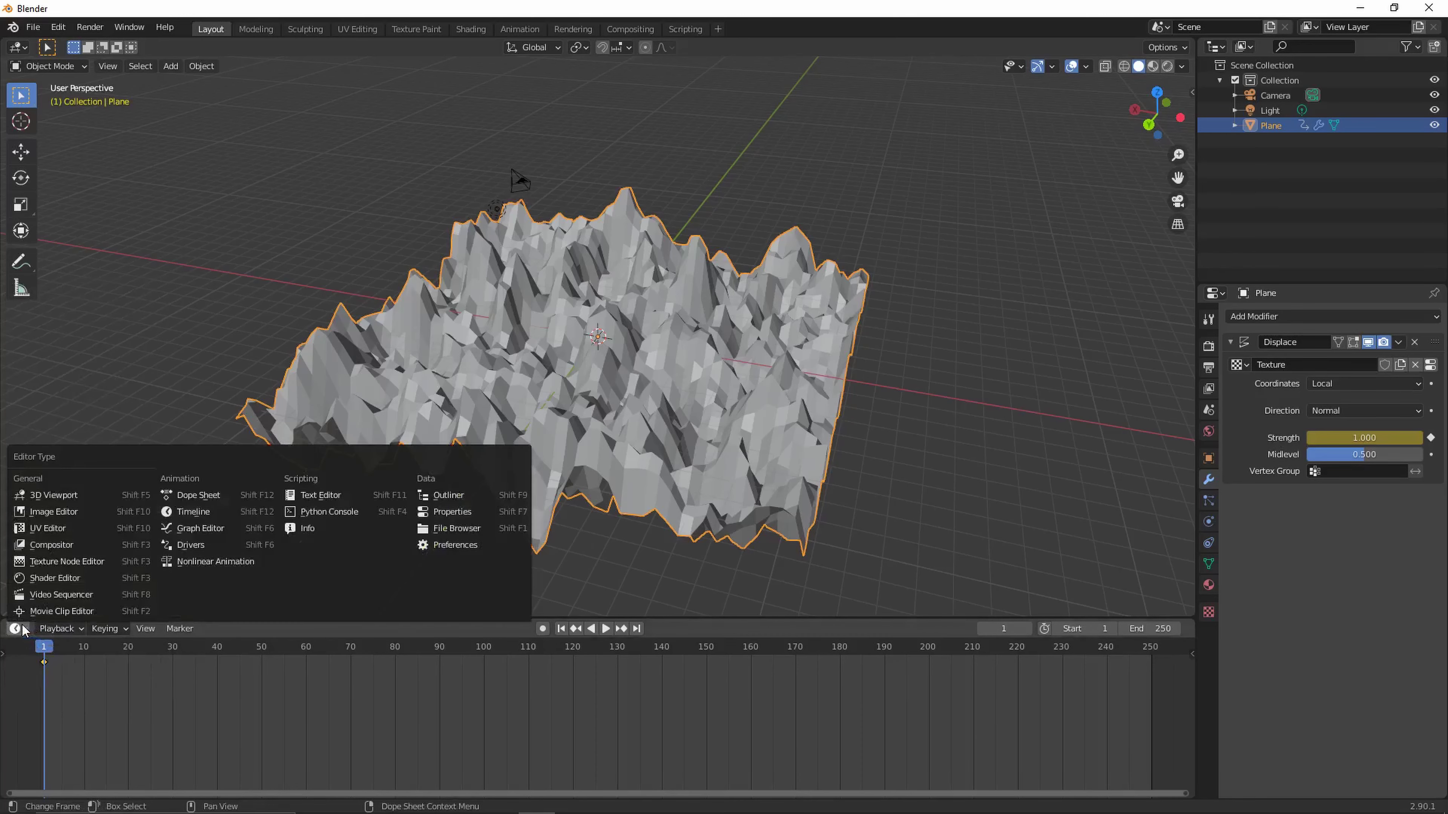
left_click(206, 532)
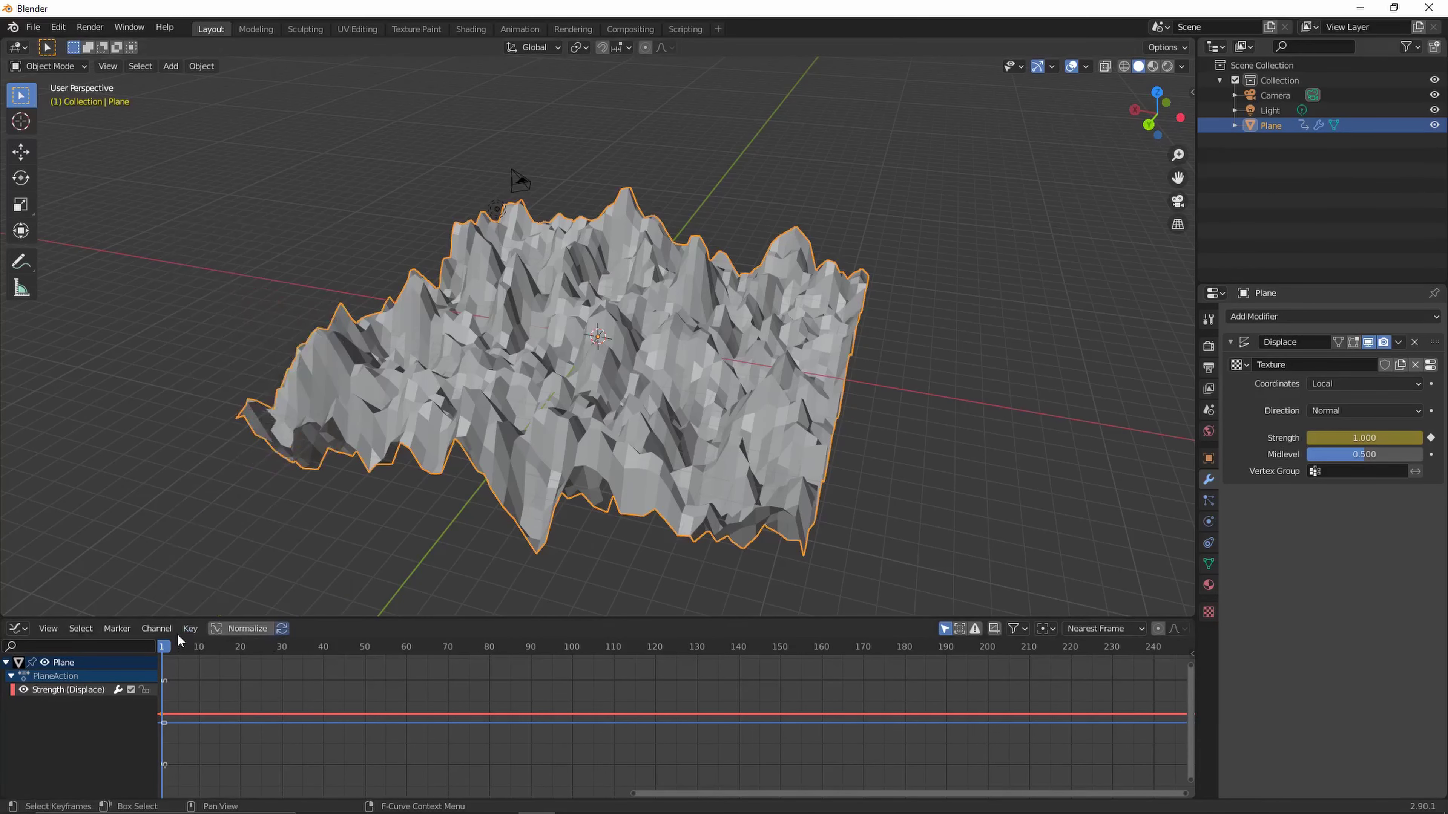
Bake Twisted Bandits All Around Me - NoMBe.mp3 from the Downloads folder into the Displace Strength F-curve
left_click(189, 628)
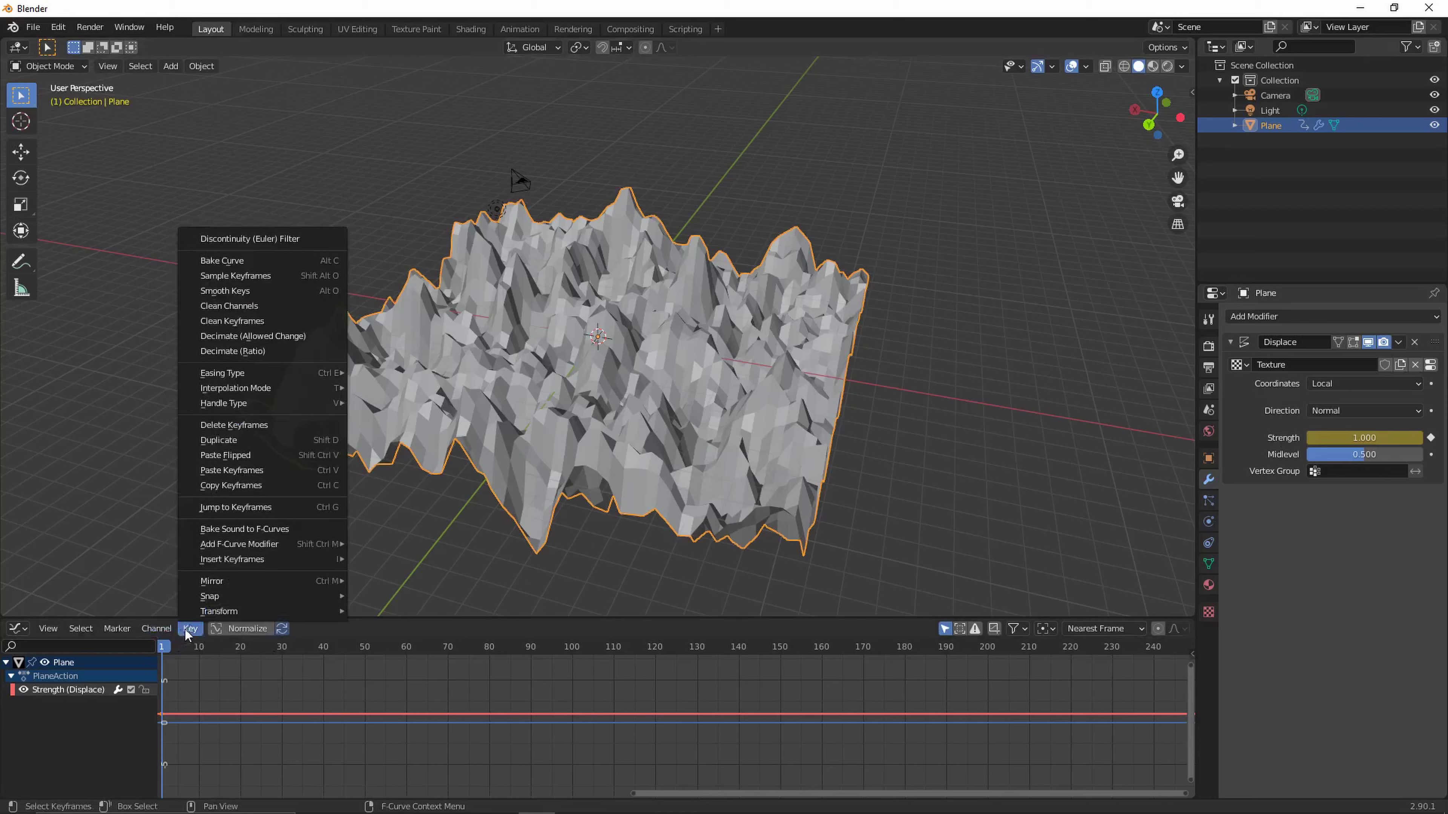
left_click(233, 531)
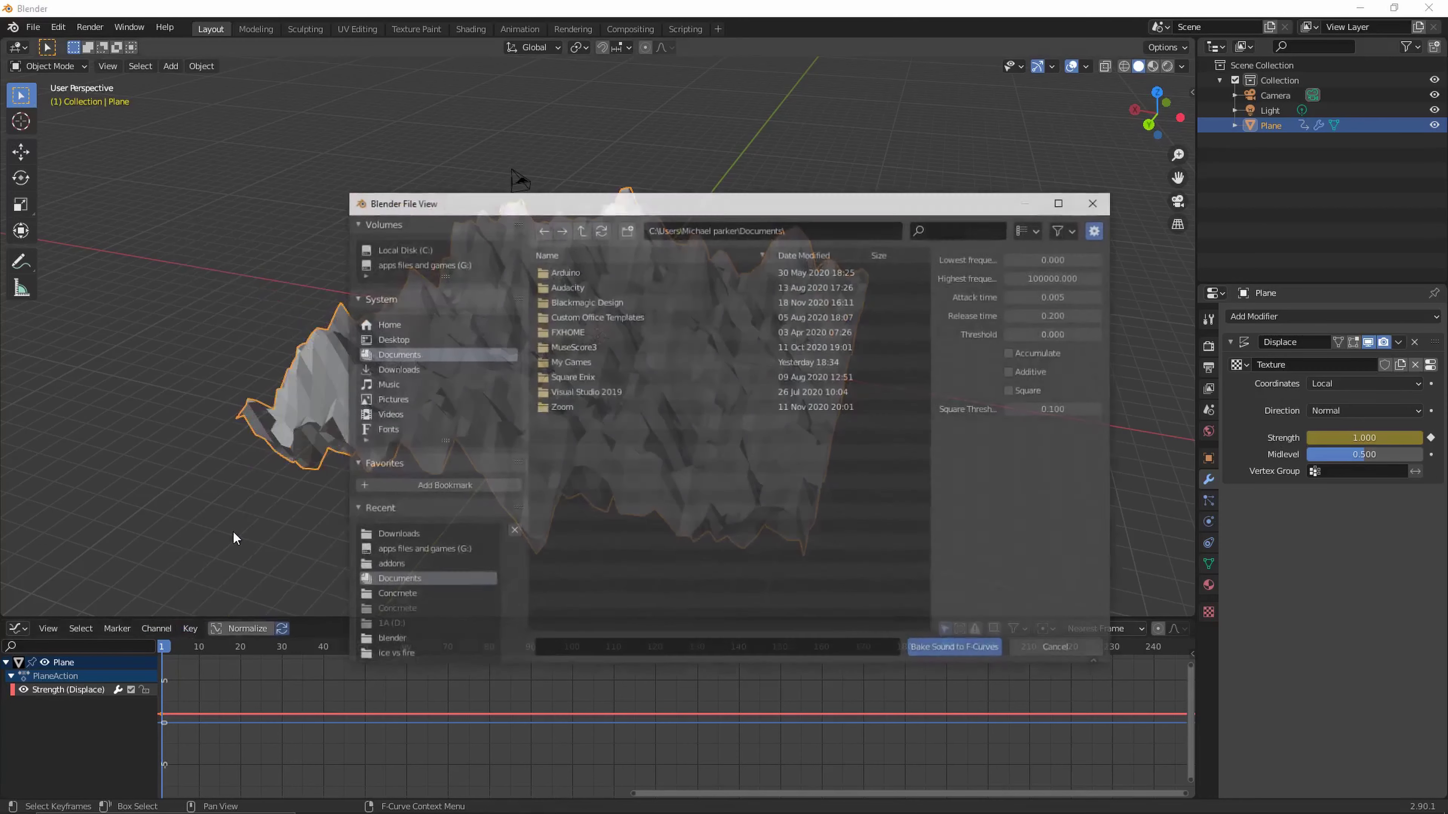
left_click(426, 534)
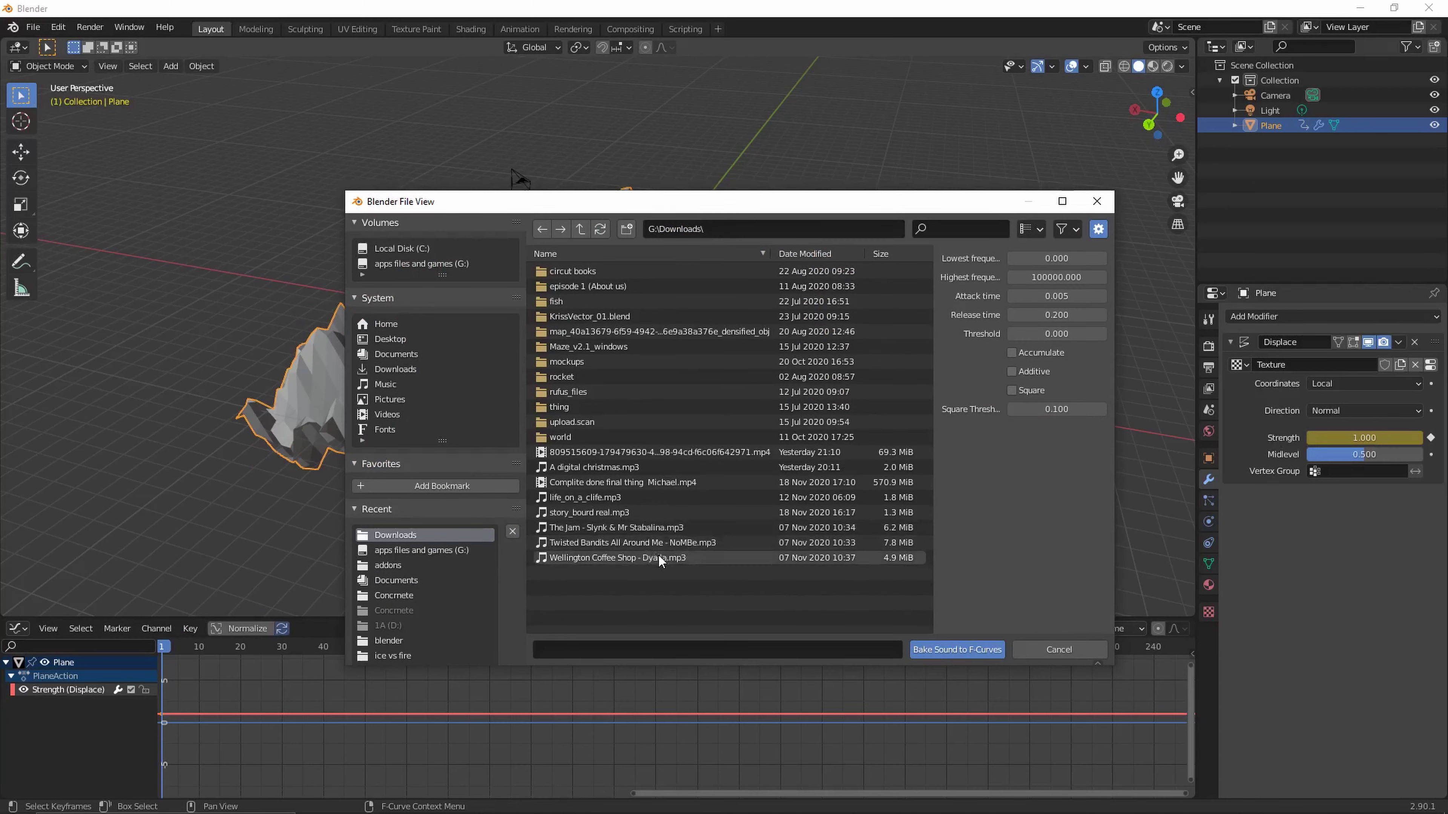
left_click(643, 555)
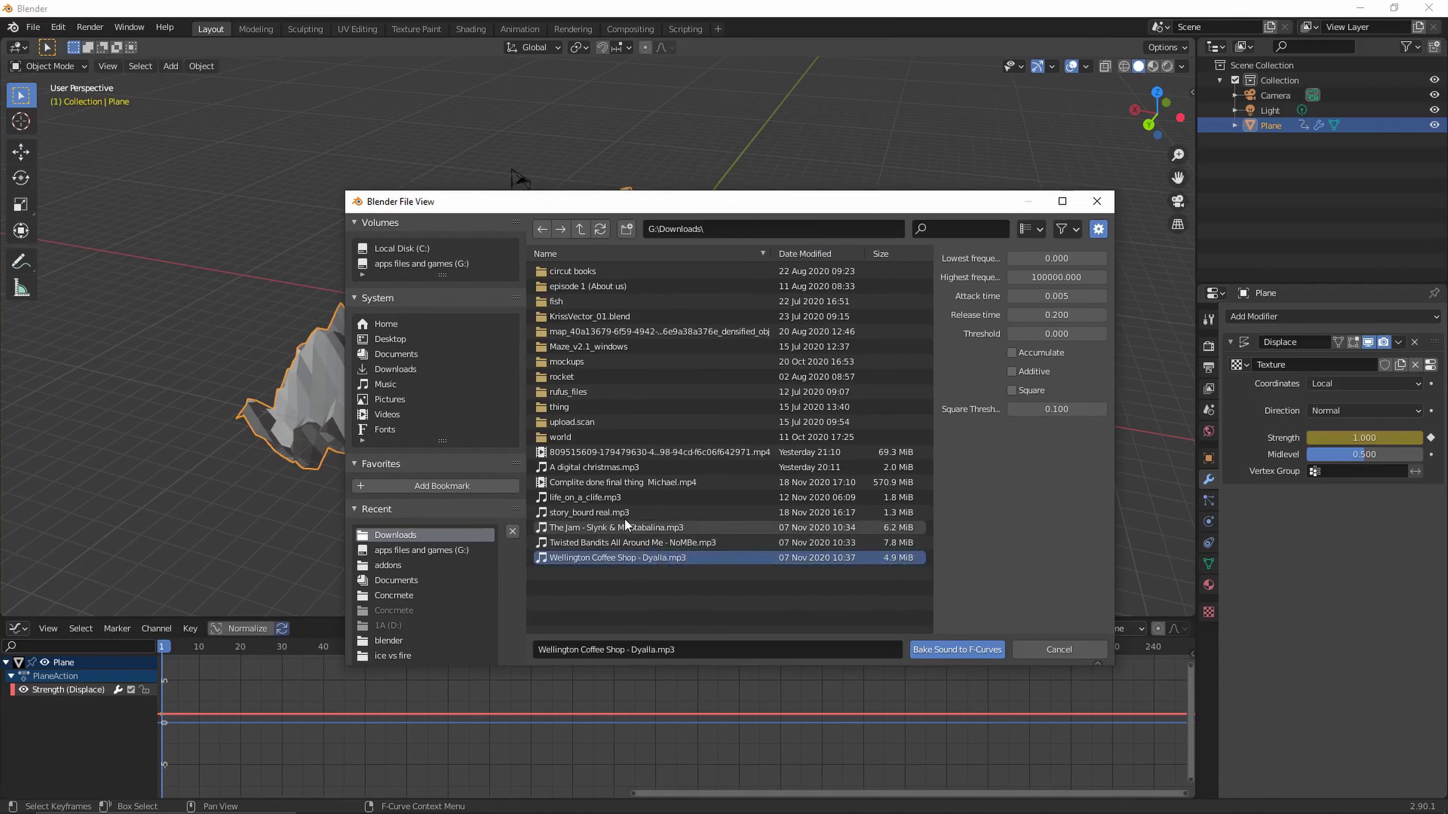
double_click(616, 541)
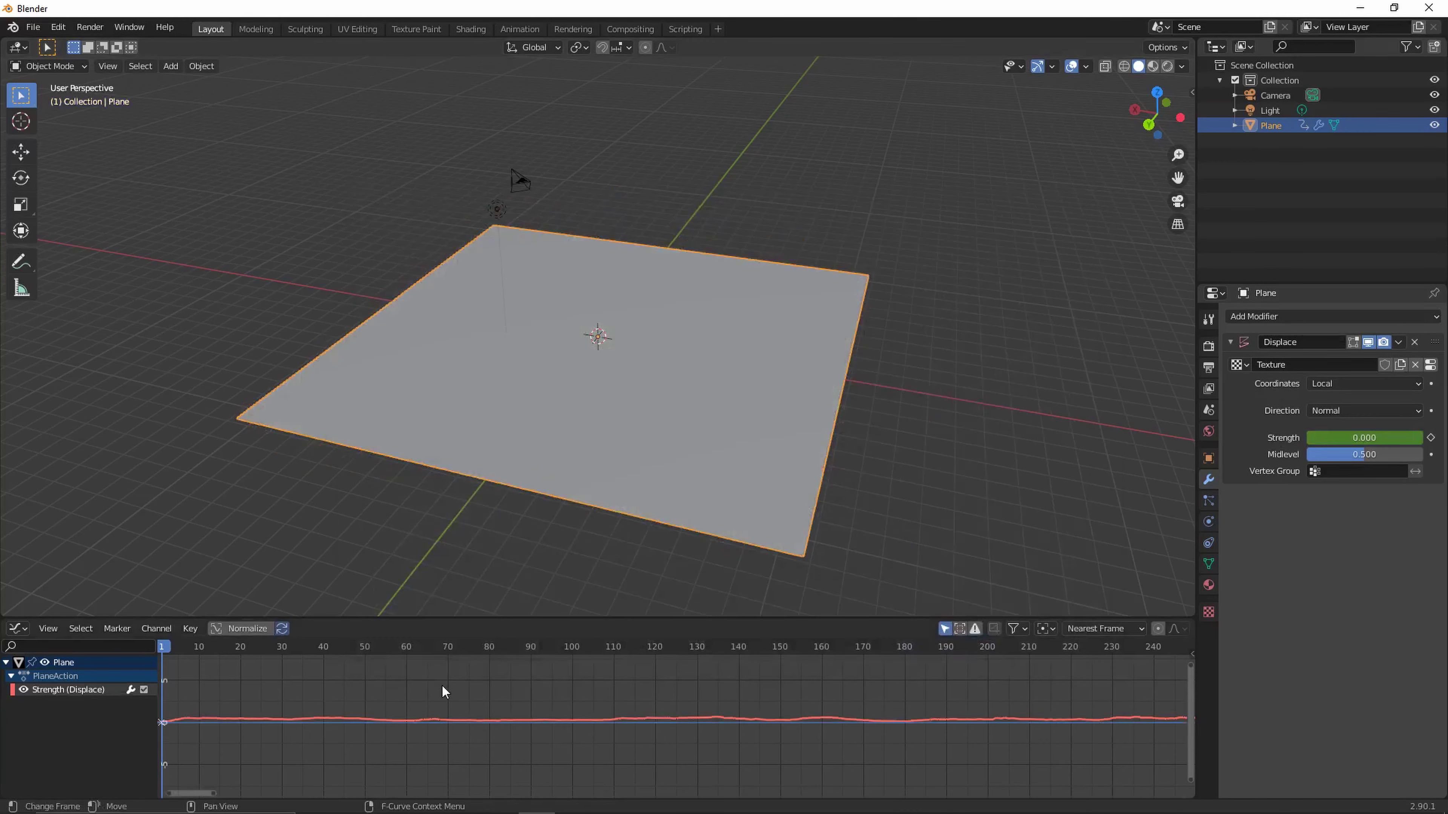
Play back the animation to examine how the baked sound displaces the plane, and stop playback
key("space")
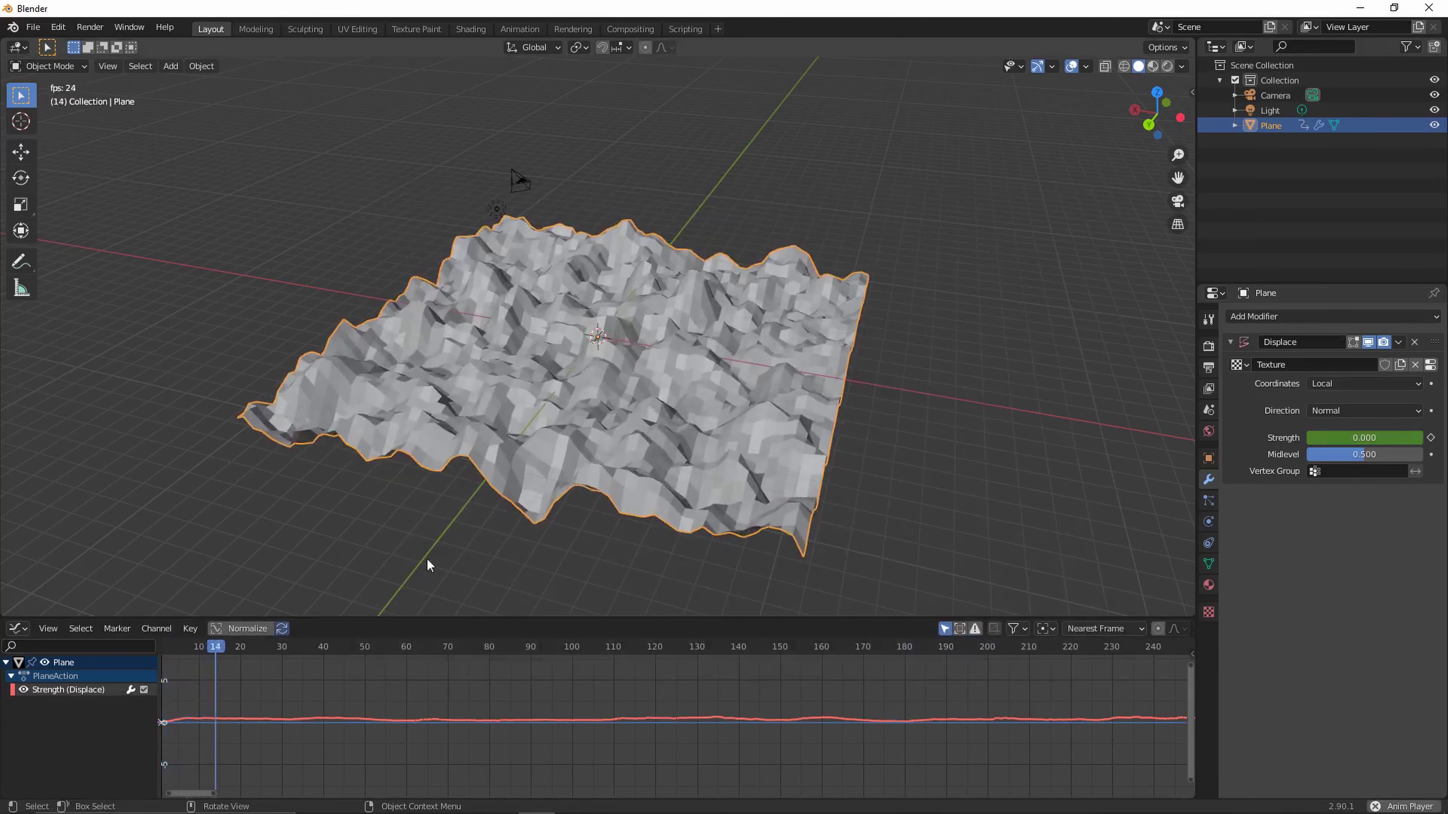
middle_click_drag(687, 510, 741, 491)
scroll(646, 472, "up", 3)
key("space")
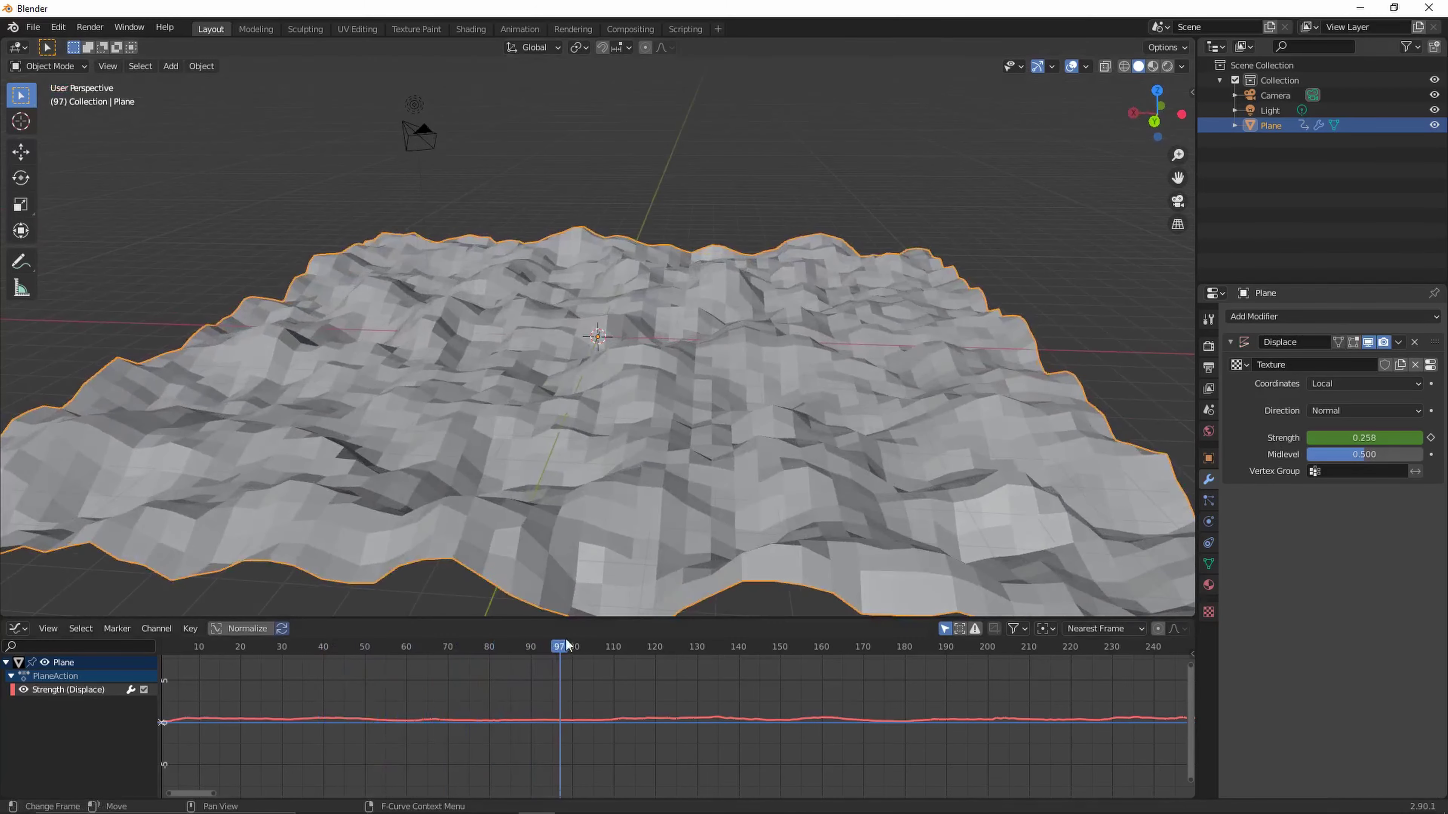
Switch the 3D viewport area to the Video Sequencer and add Twisted Bandits All Around Me - NoMBe.mp3 as a sound strip at frame 0
left_click_drag(562, 645, 161, 685)
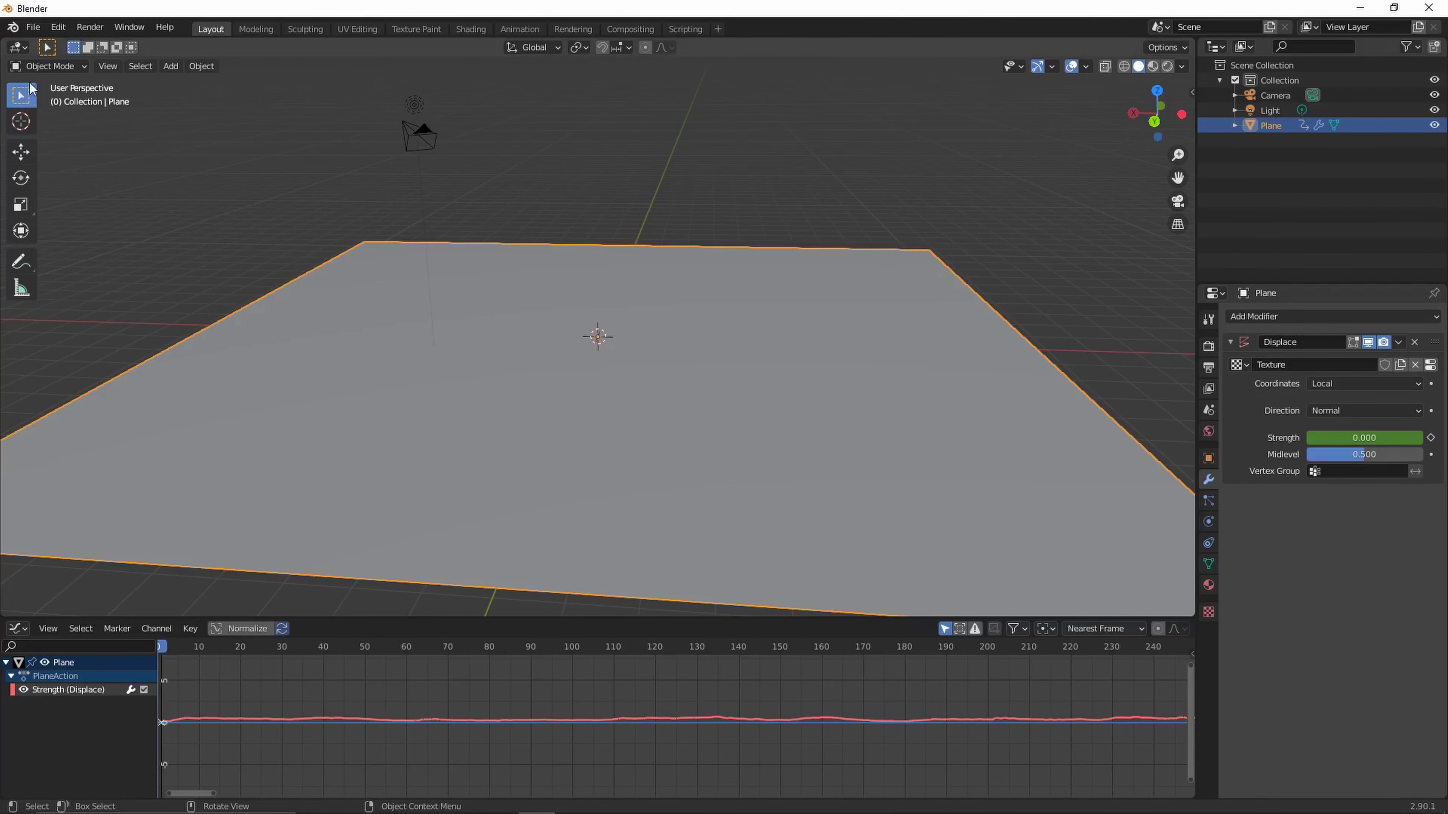
left_click(17, 48)
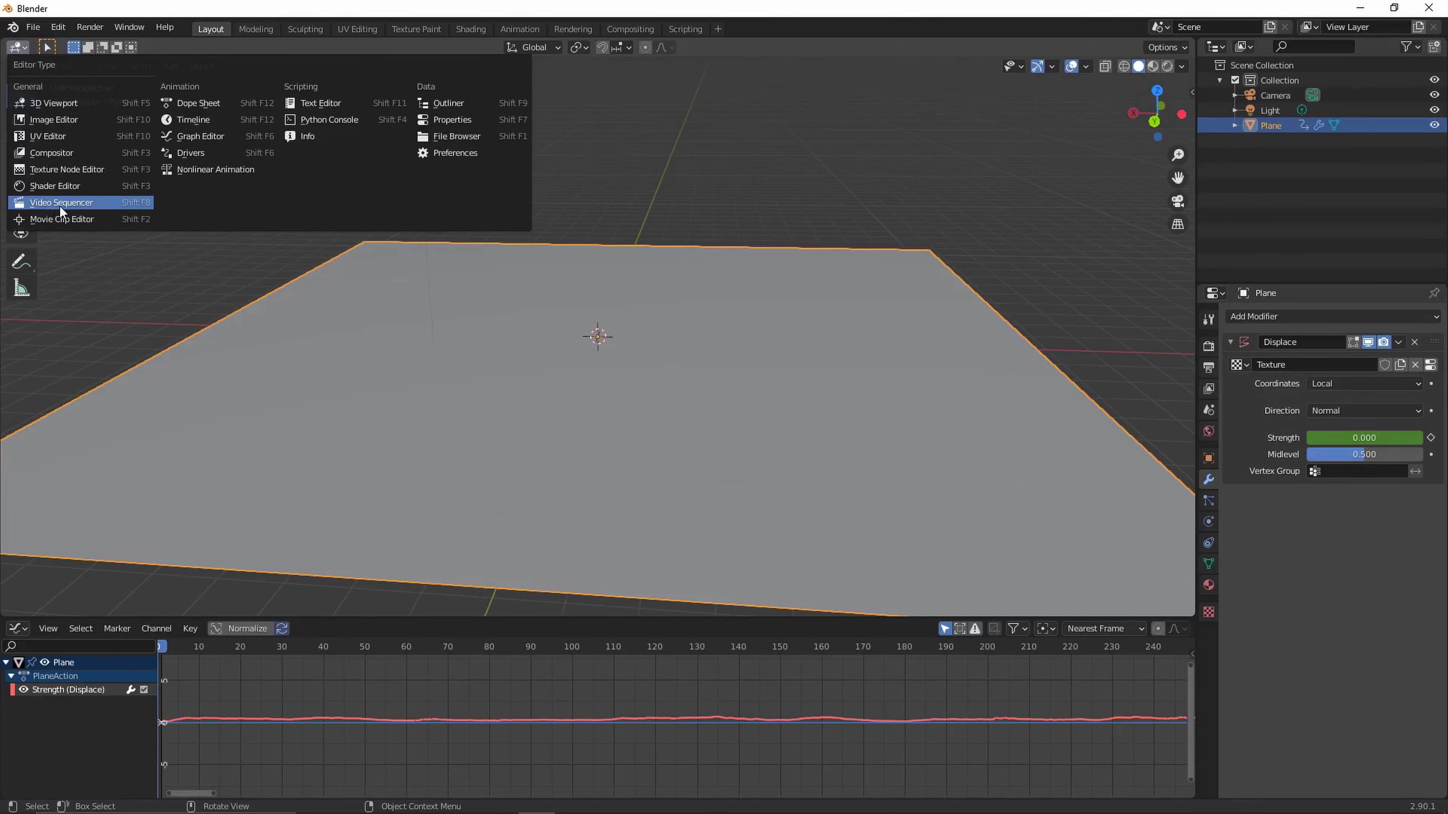
left_click(73, 204)
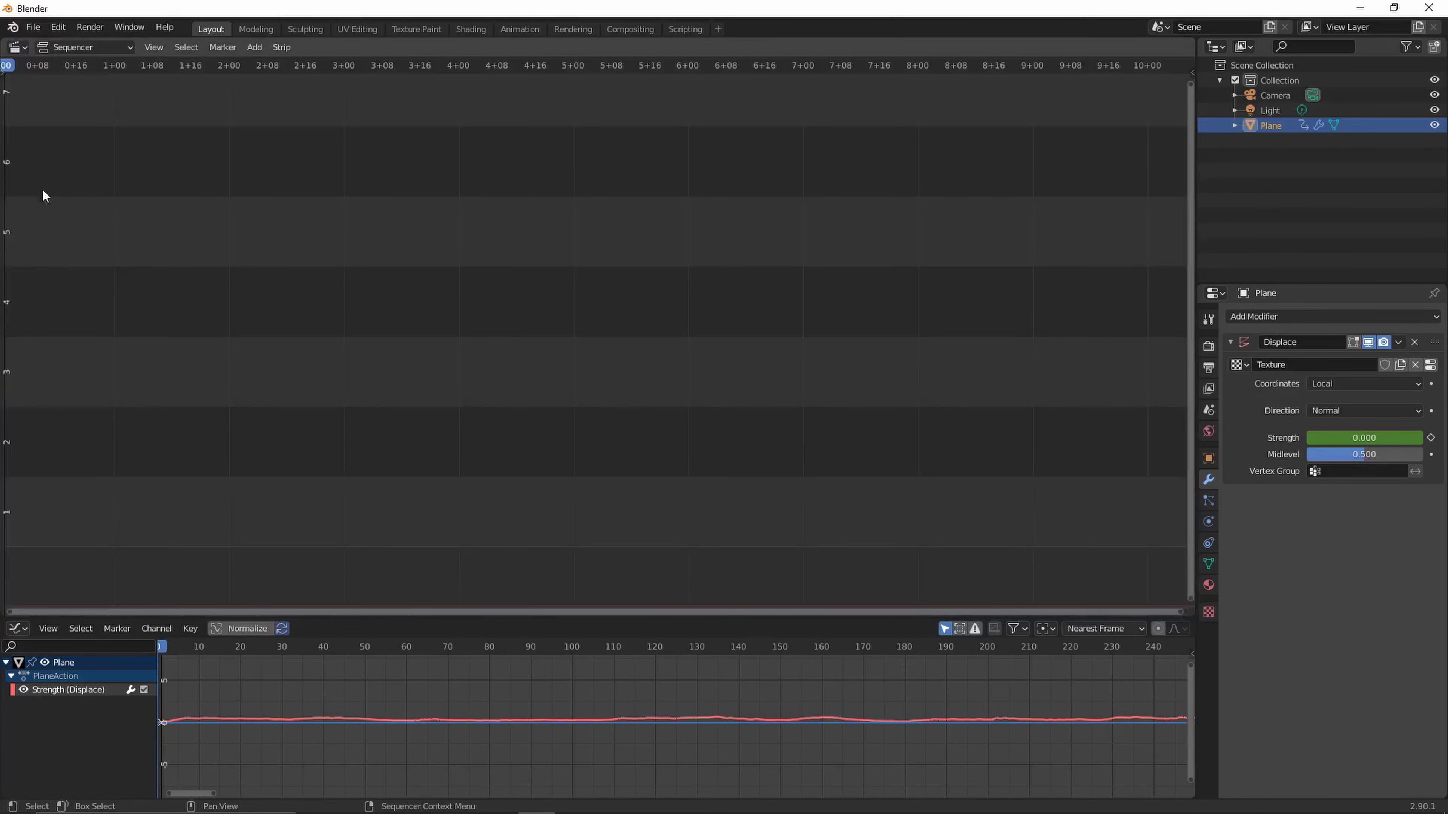
left_click(267, 47)
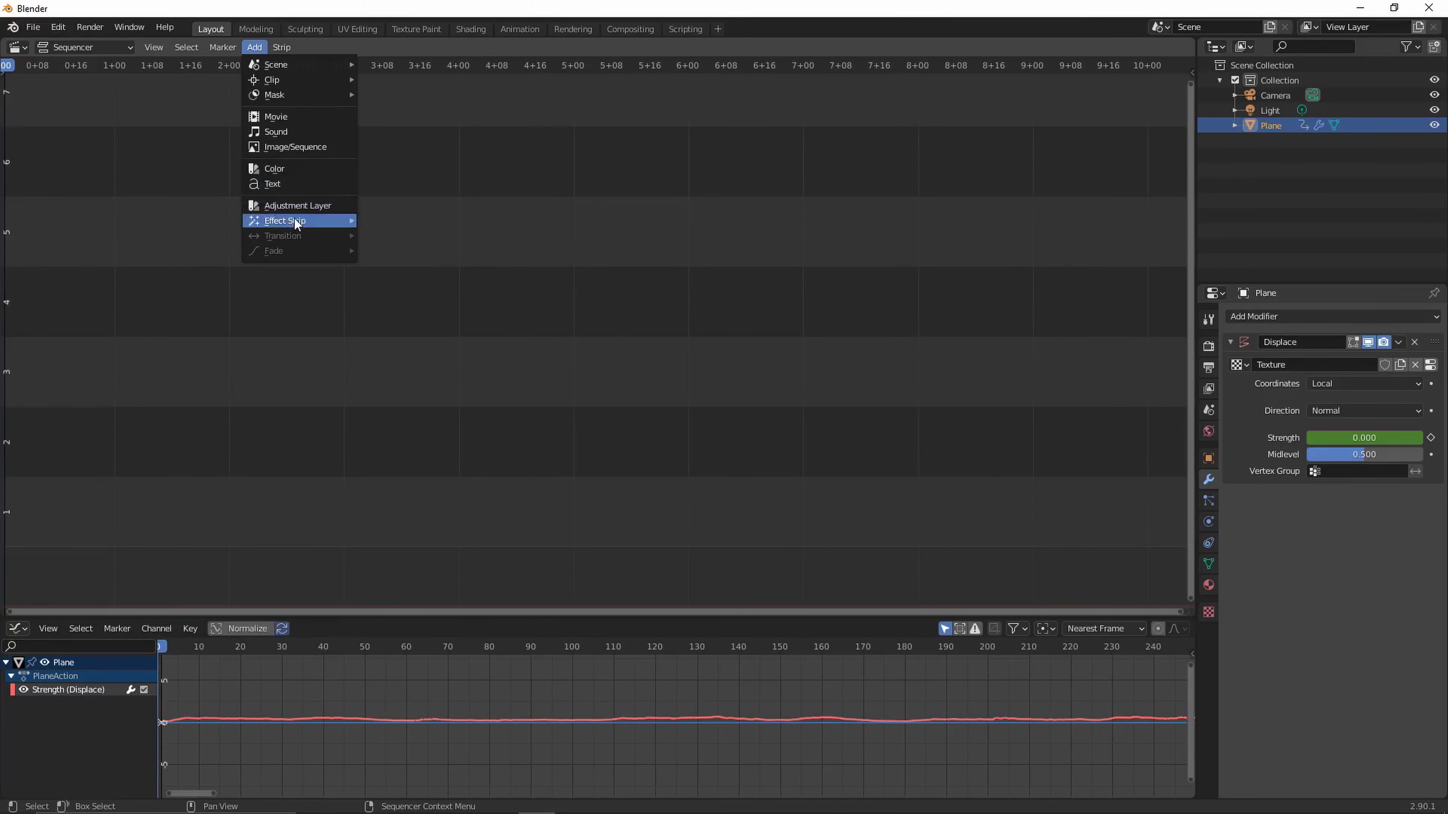
left_click(288, 132)
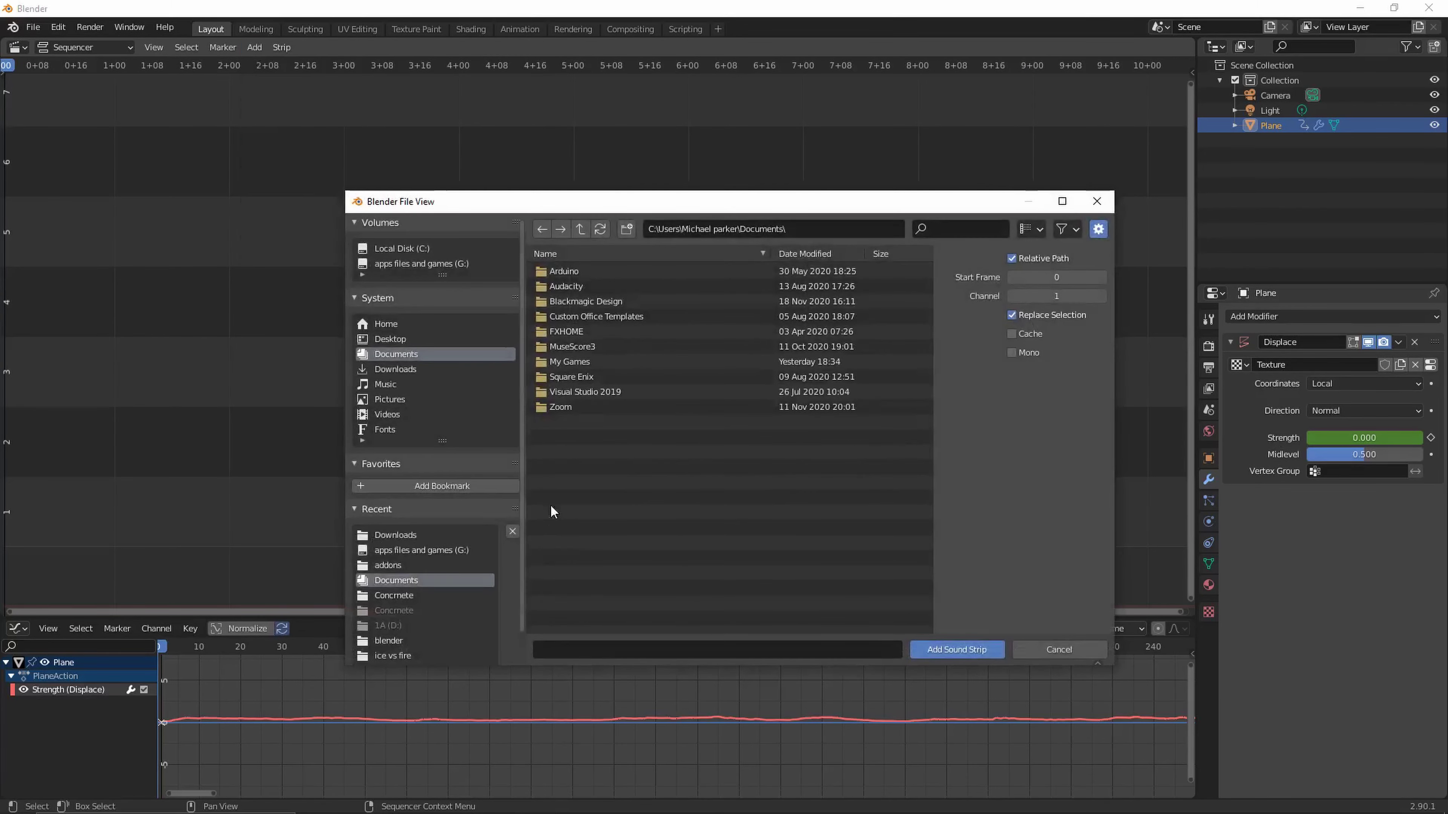
left_click(409, 535)
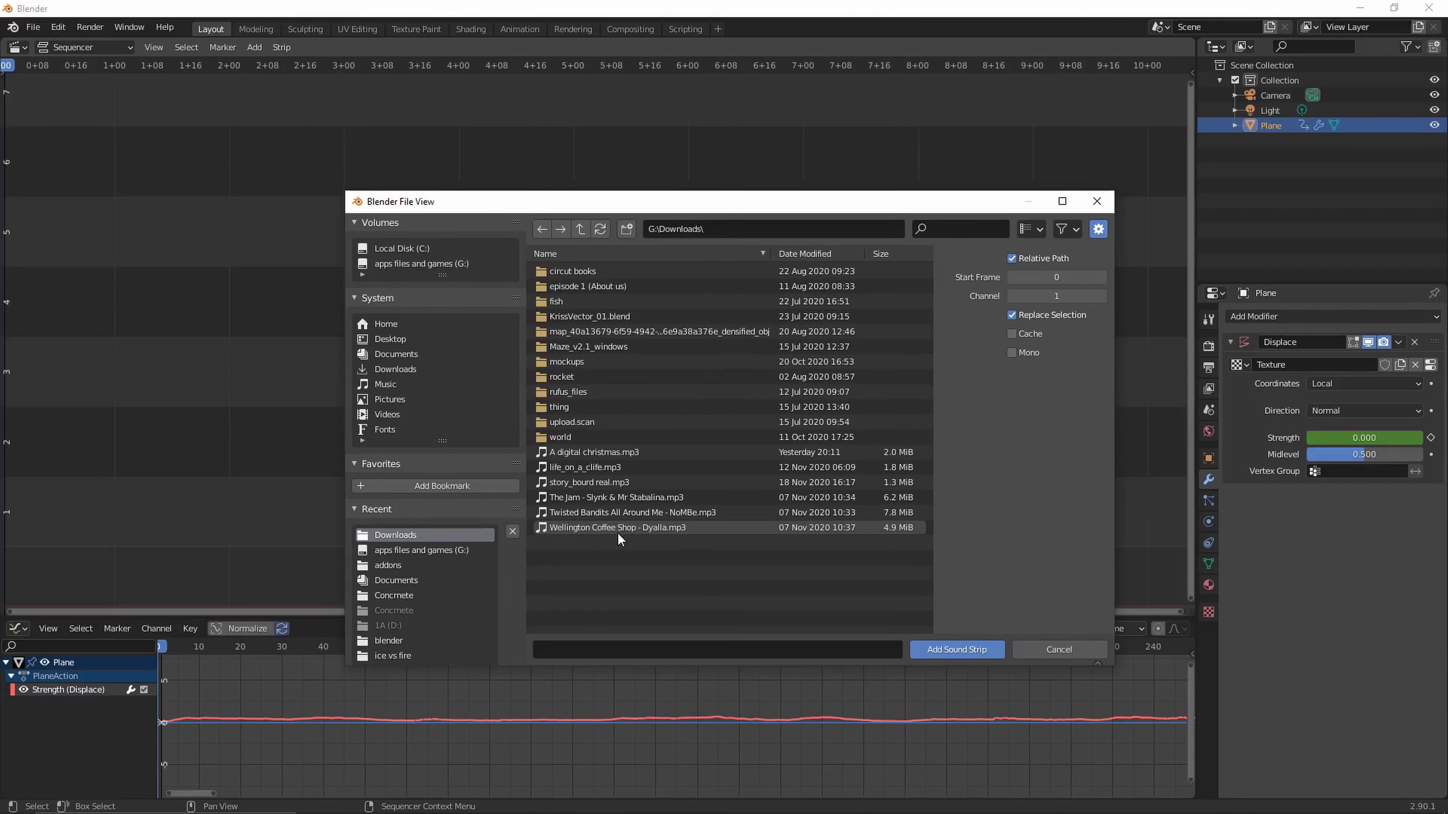
double_click(643, 512)
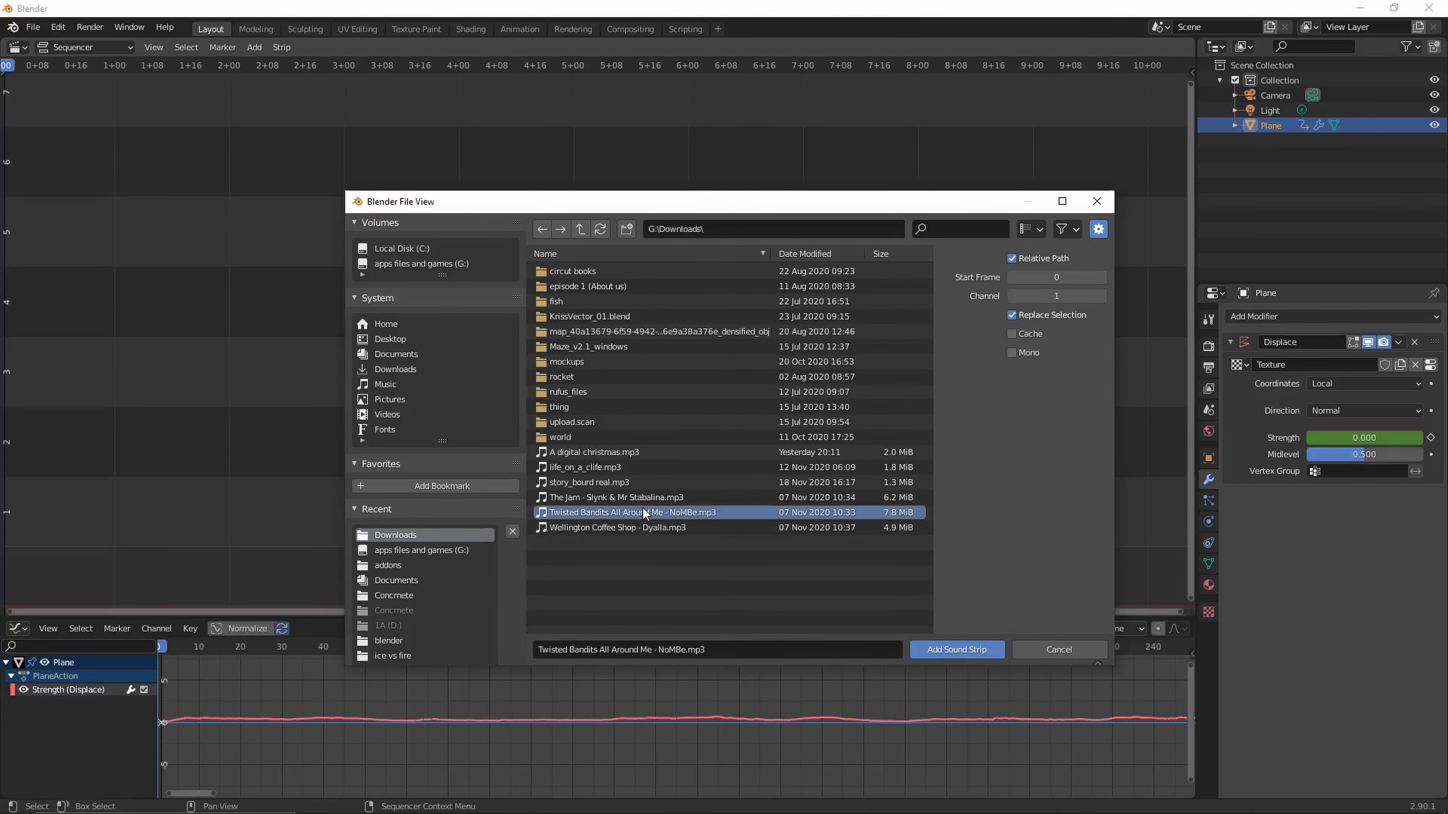
Change the Video Sequencer area back to the 3D Viewport, play the displaced plane's animation with the sound strip, and stop playback
key("space")
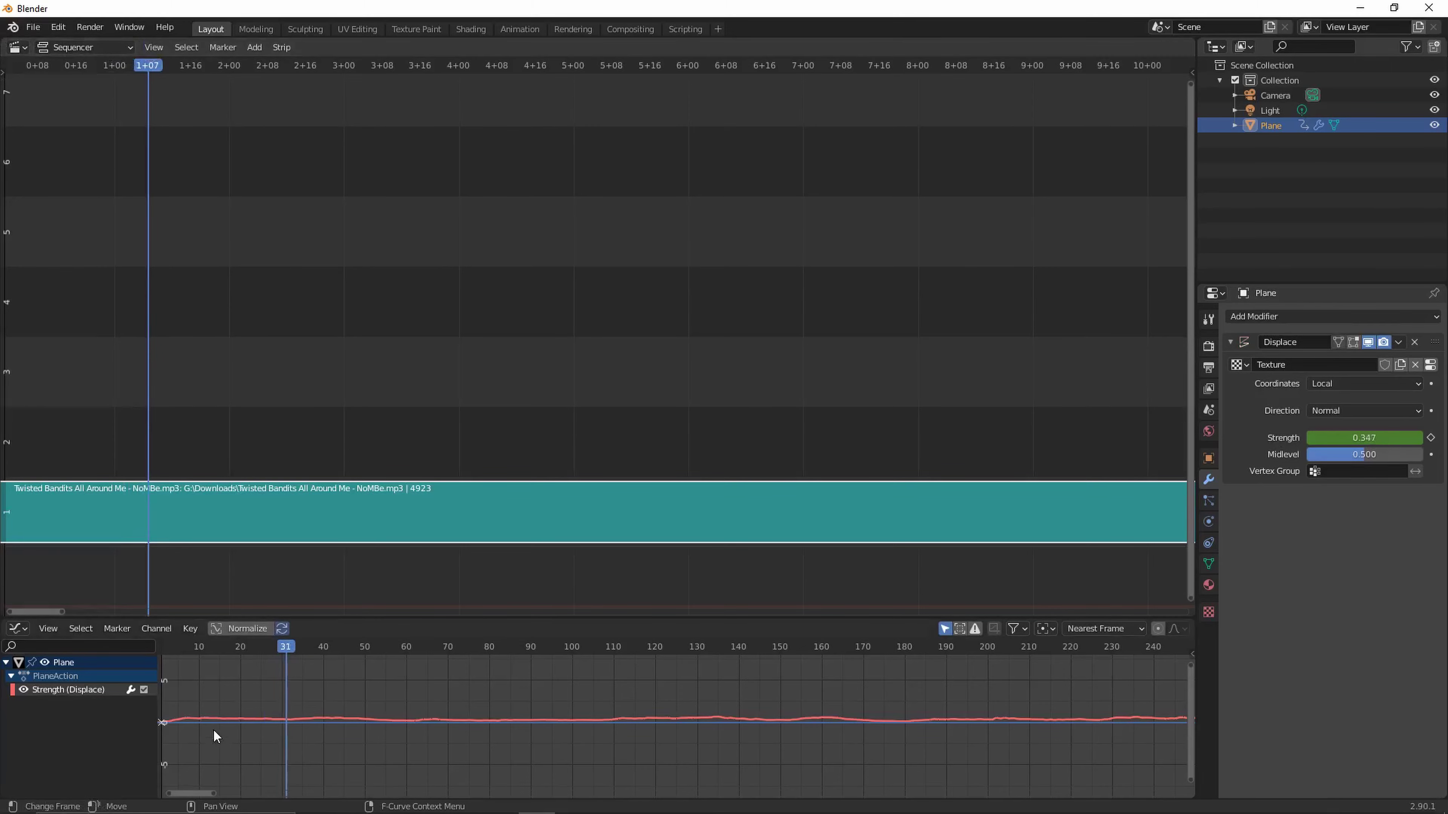
left_click(17, 47)
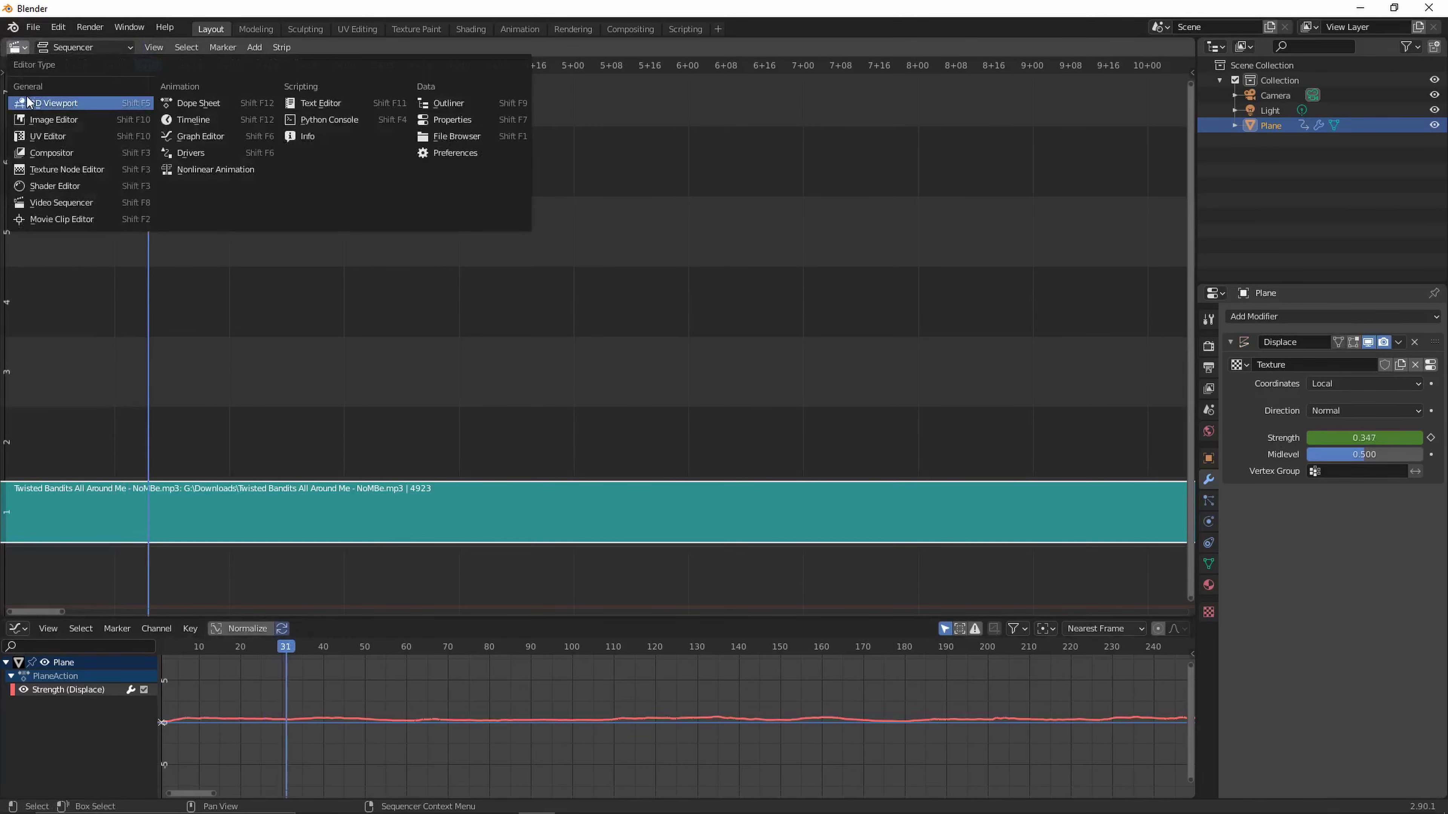
left_click(31, 109)
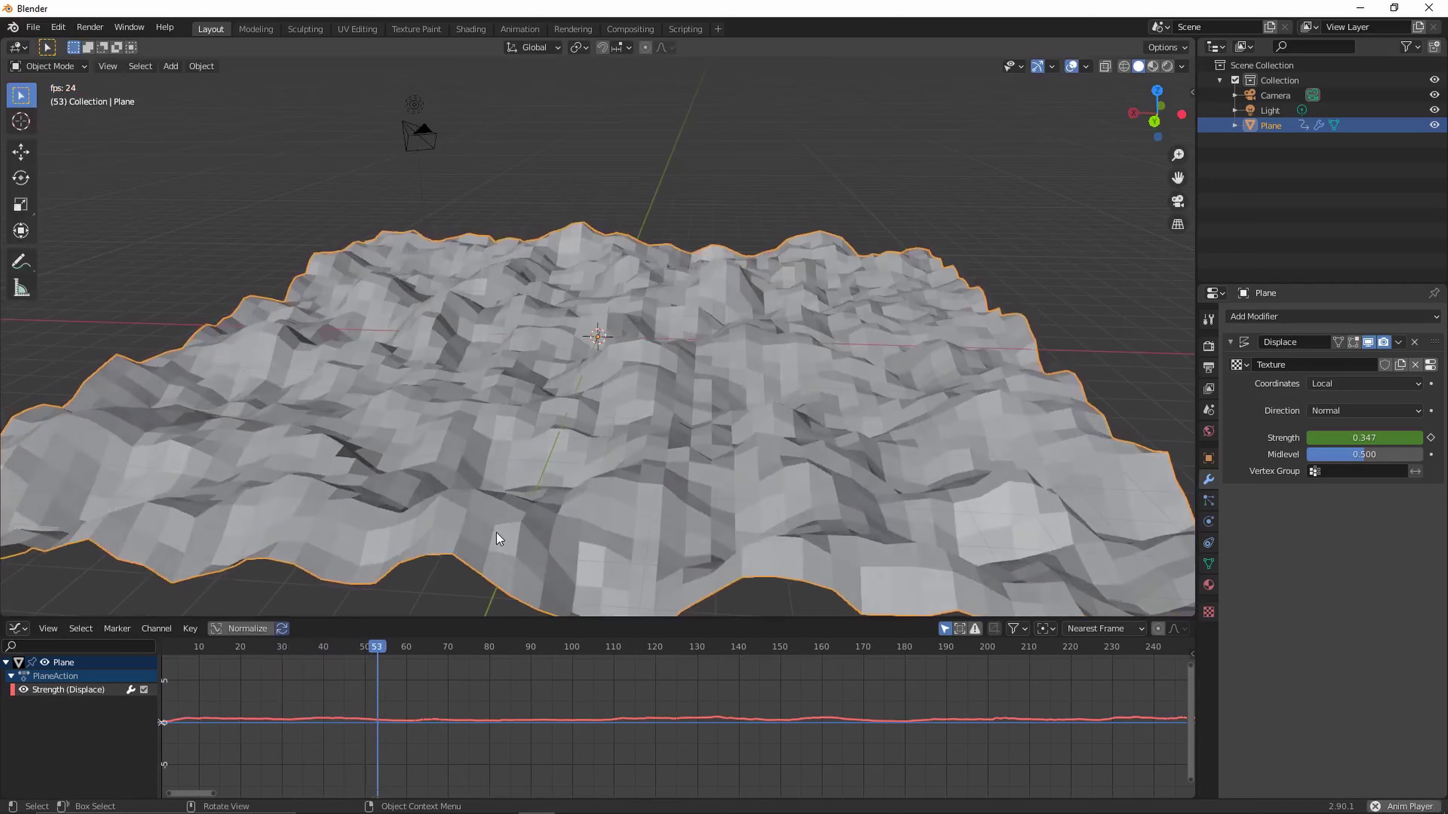
scroll(574, 540, "down", 5)
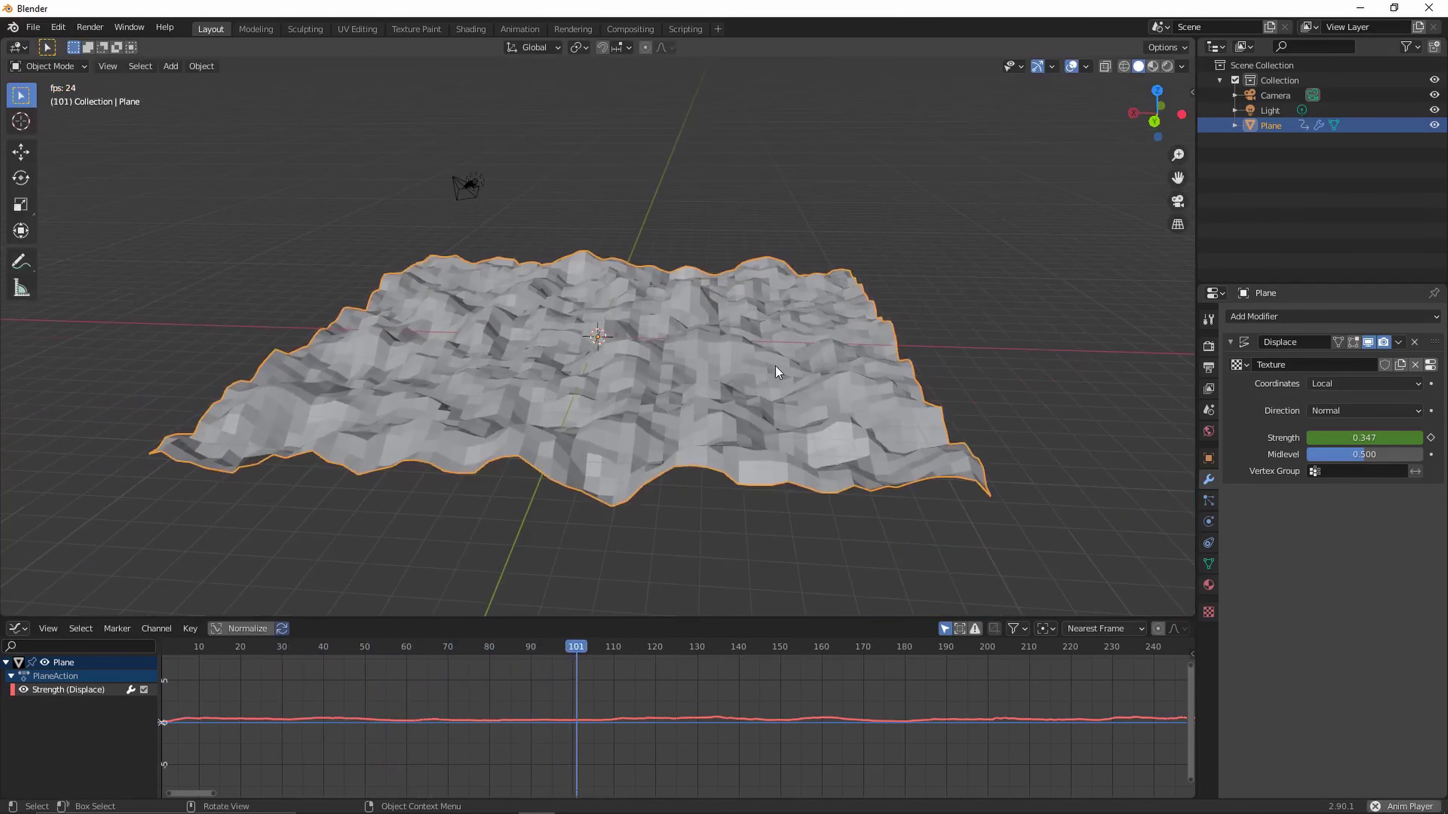
middle_click_drag(776, 366, 766, 258)
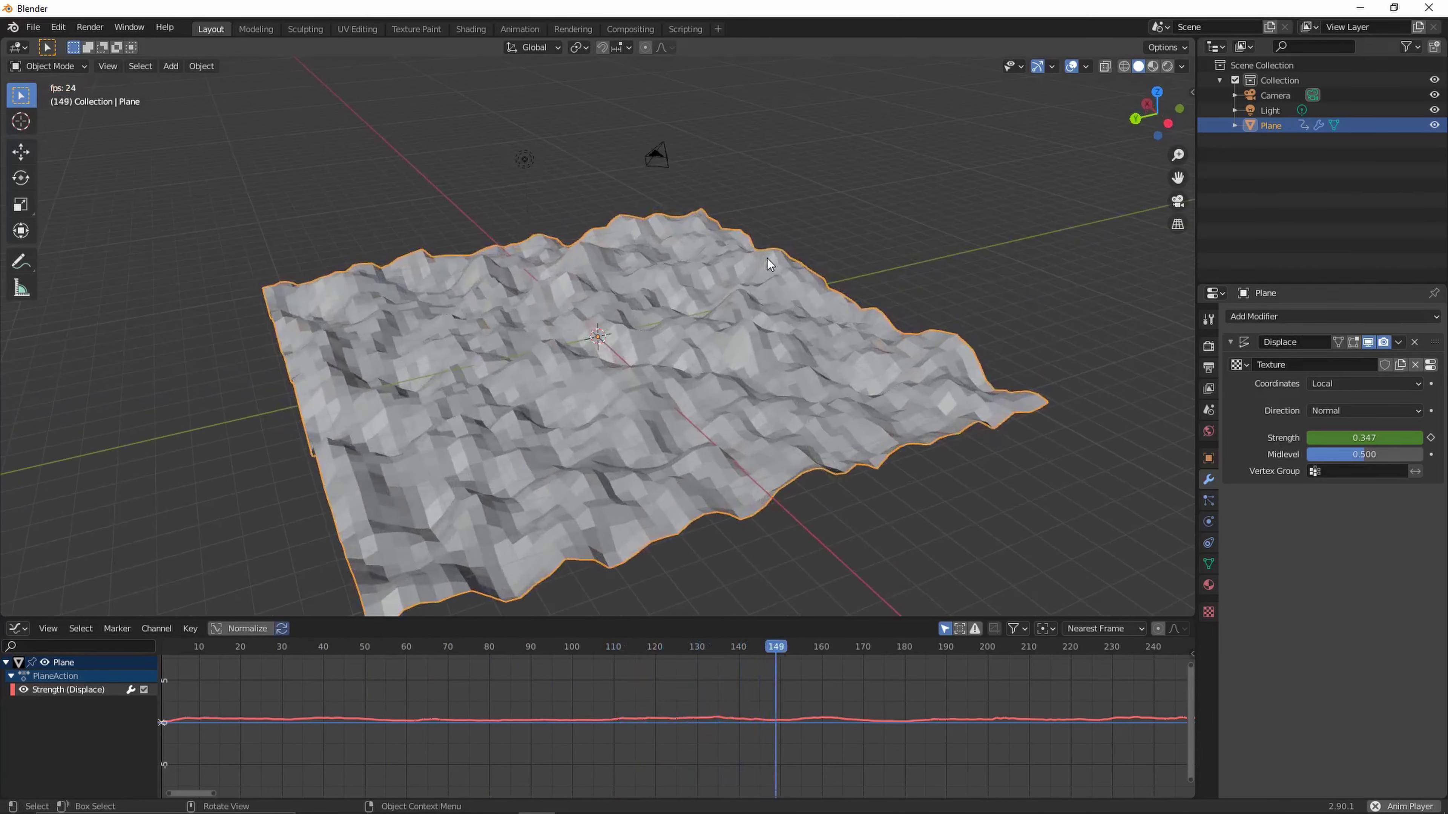
key("space")
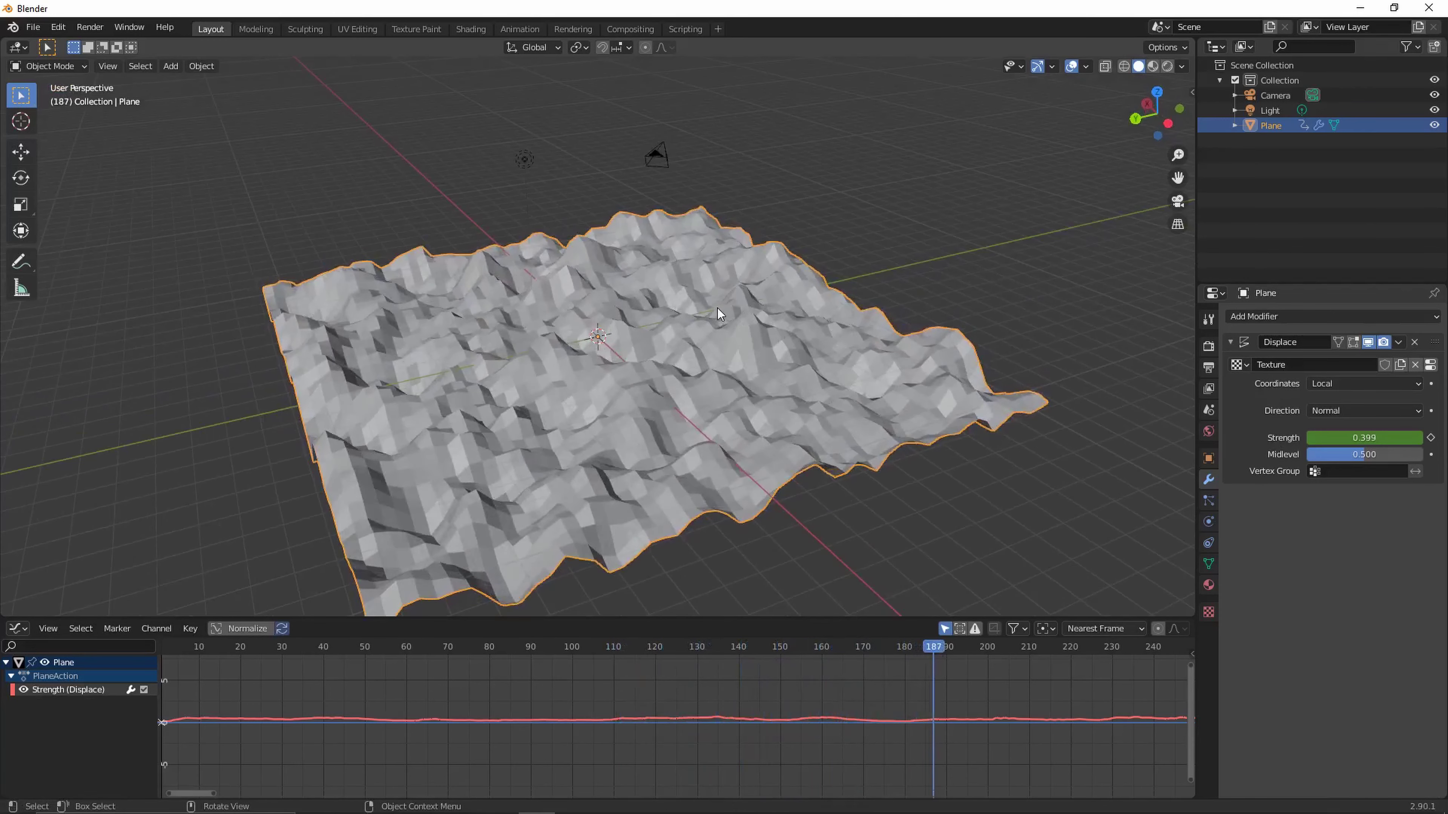
Start a new General file and discard the unsaved changes to the current scene
left_click(33, 27)
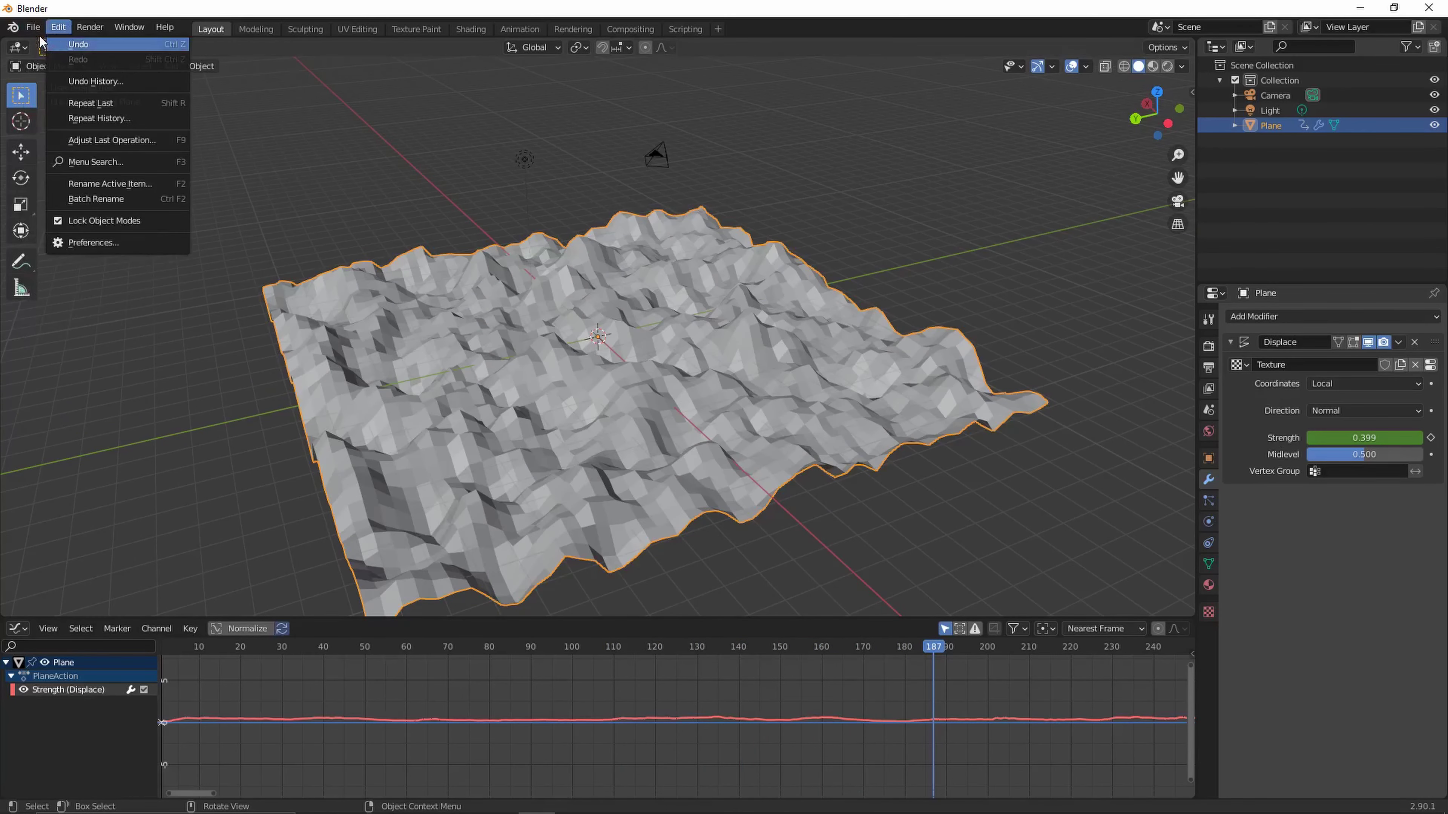
left_click(32, 31)
left_click(31, 32)
mouse_move(69, 43)
left_click(191, 47)
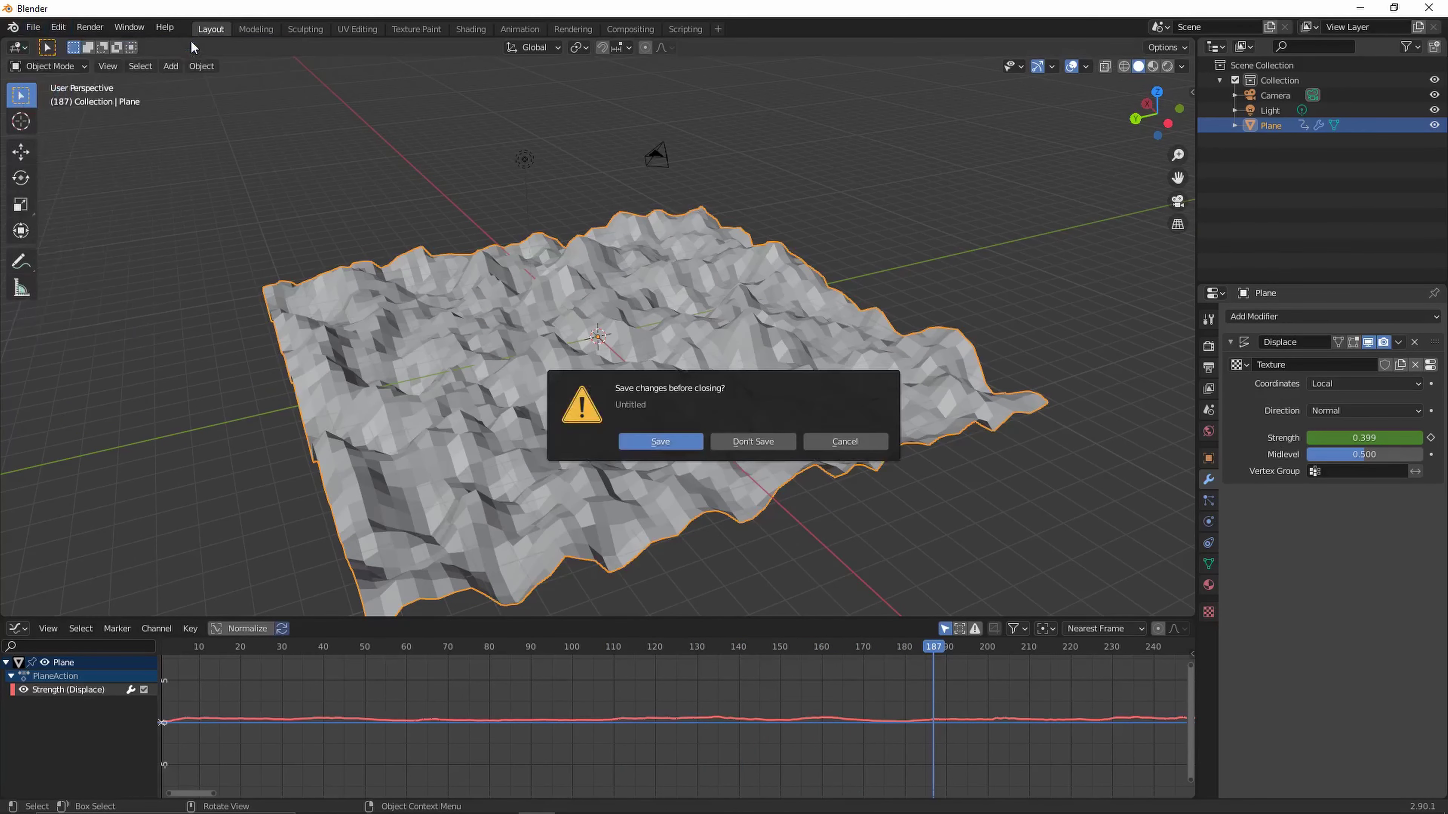
left_click(747, 442)
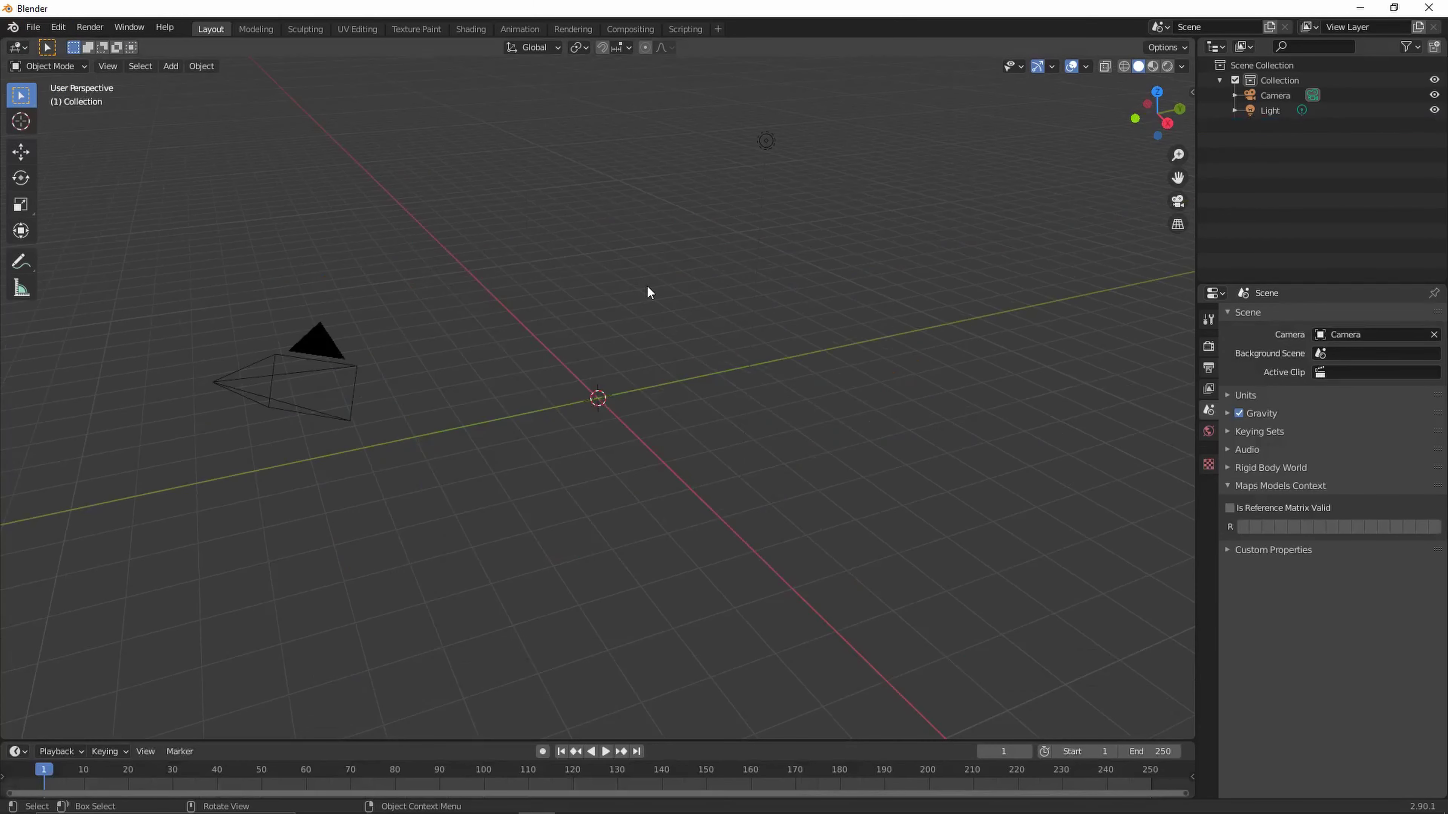
Add an Ico Sphere mesh at the world origin
scroll(683, 380, "up", 3)
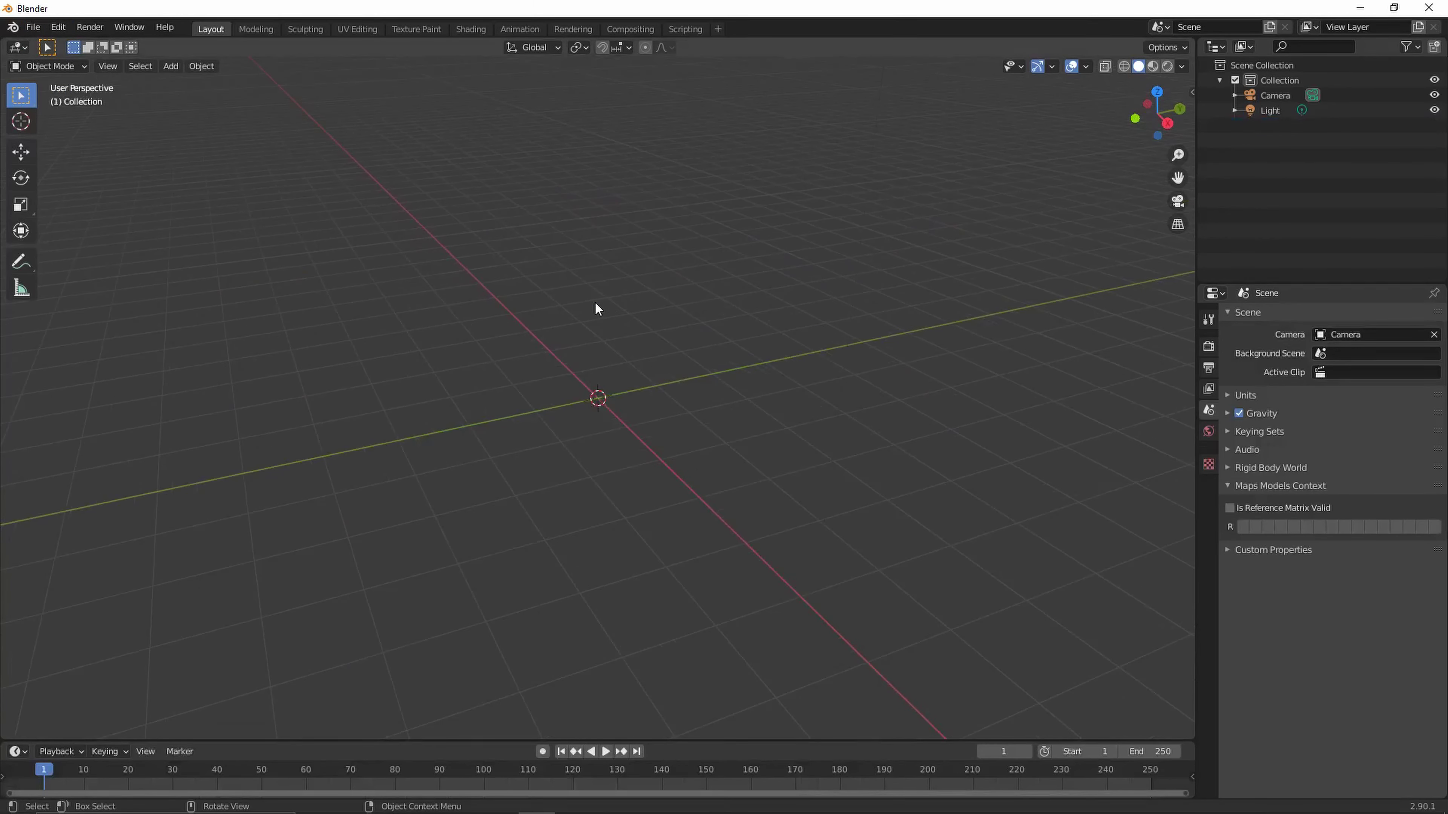
scroll(591, 299, "down", 3)
middle_click_drag(597, 319, 574, 327)
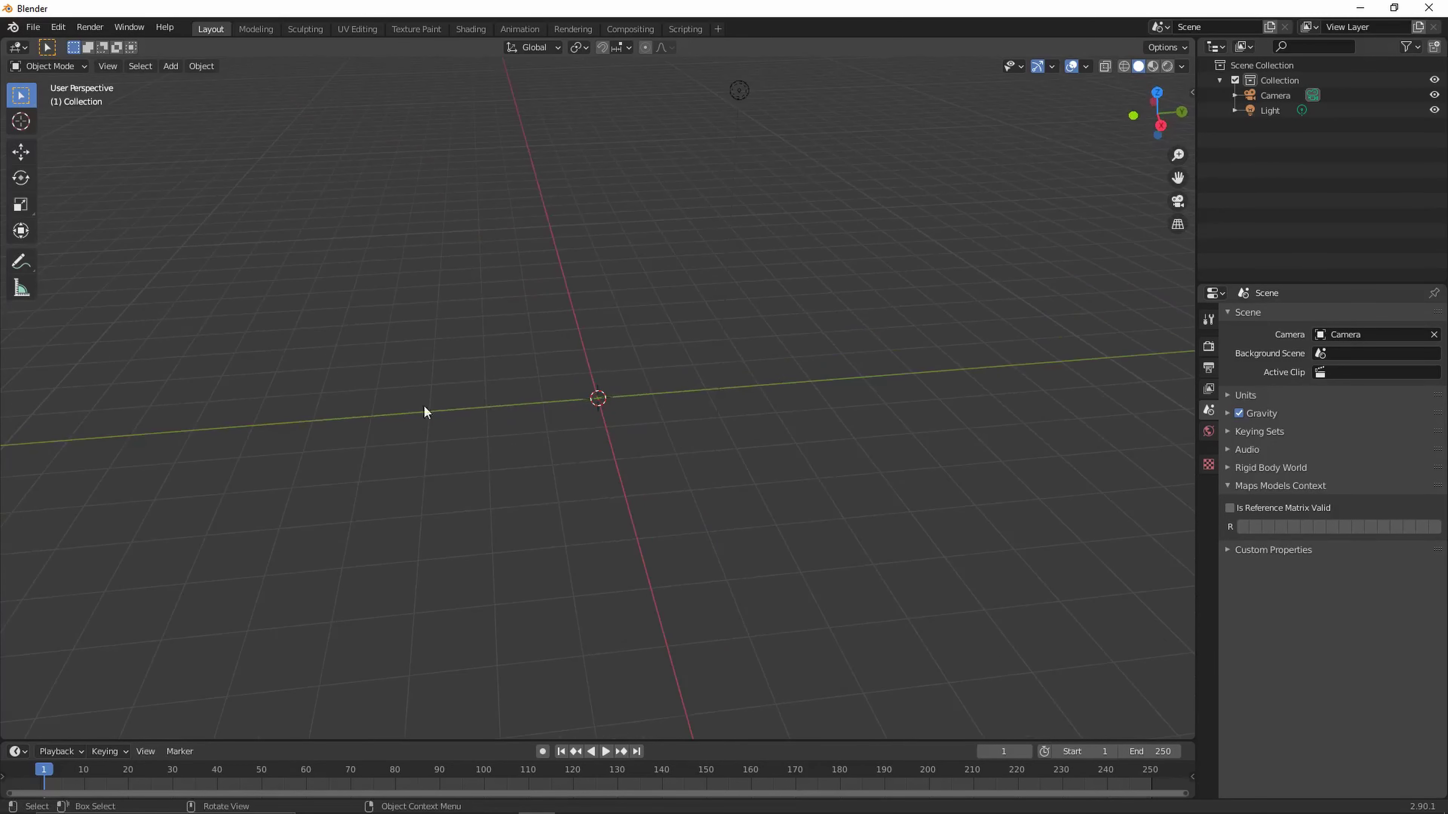
key("shift+a")
key("shift+a")
mouse_move(566, 385)
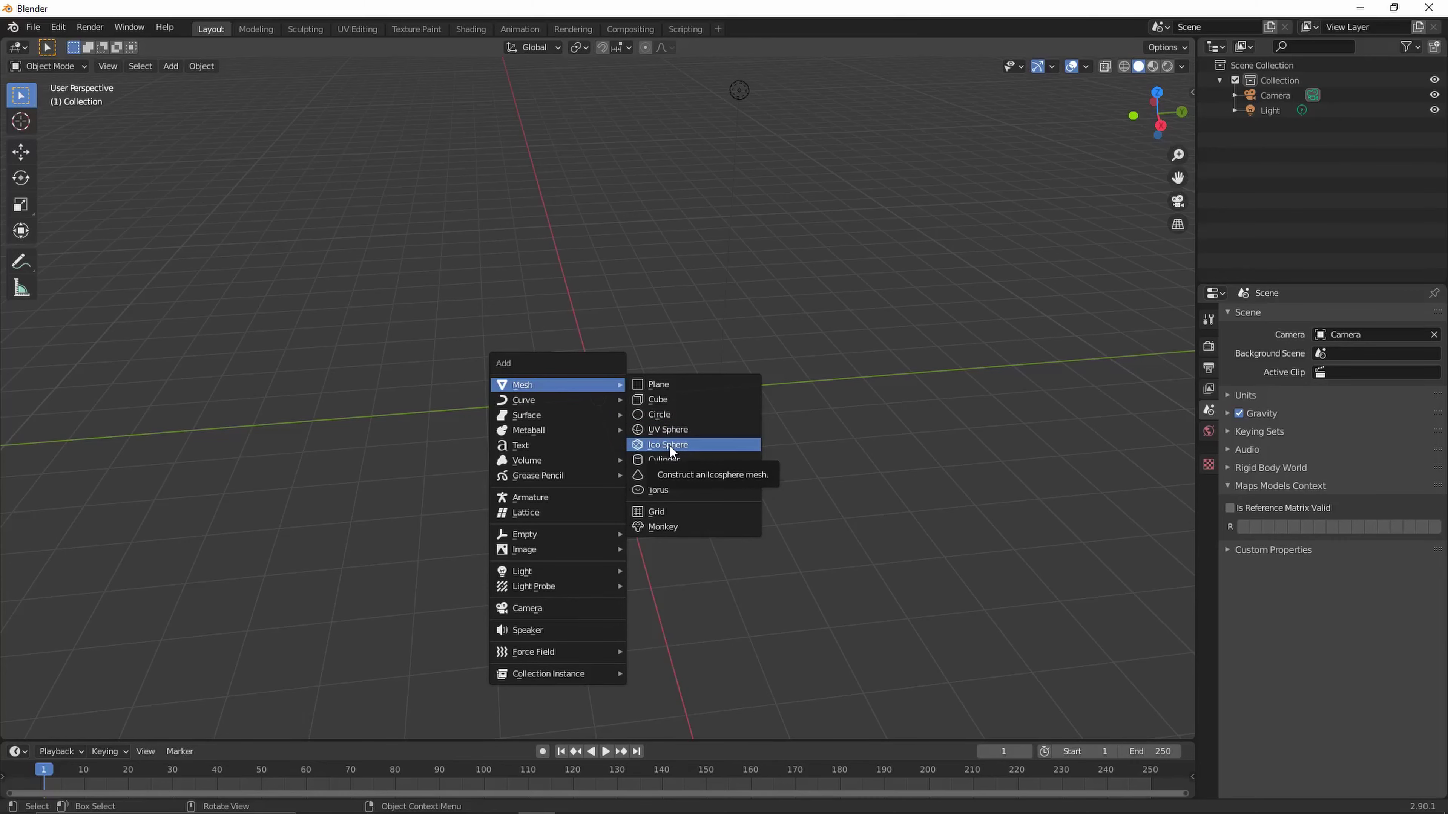
left_click(669, 446)
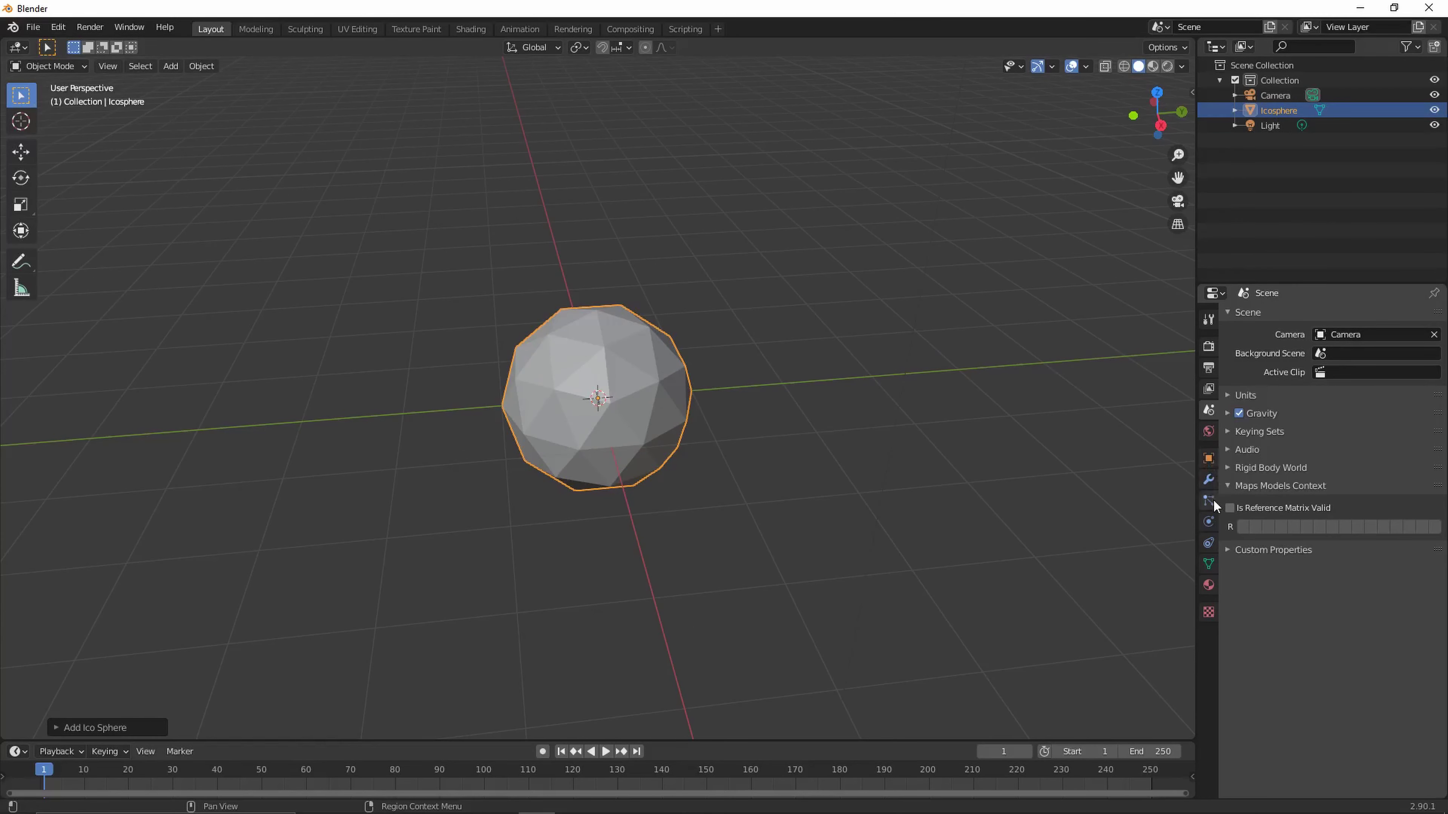
Insert keyframes for the icosphere's X, Y and Z rotation at frame 1
left_click(1208, 460)
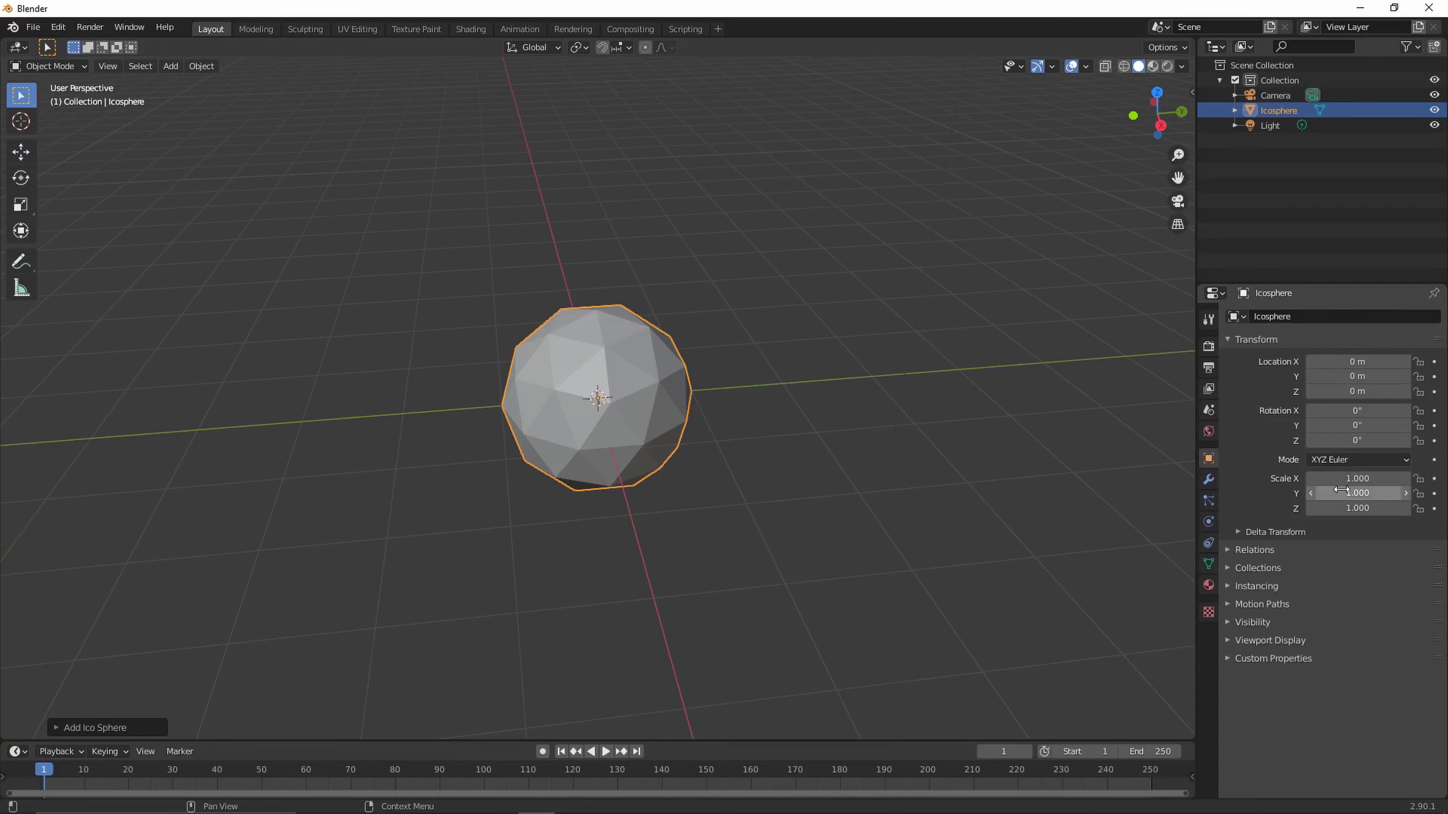
right_click(1354, 406)
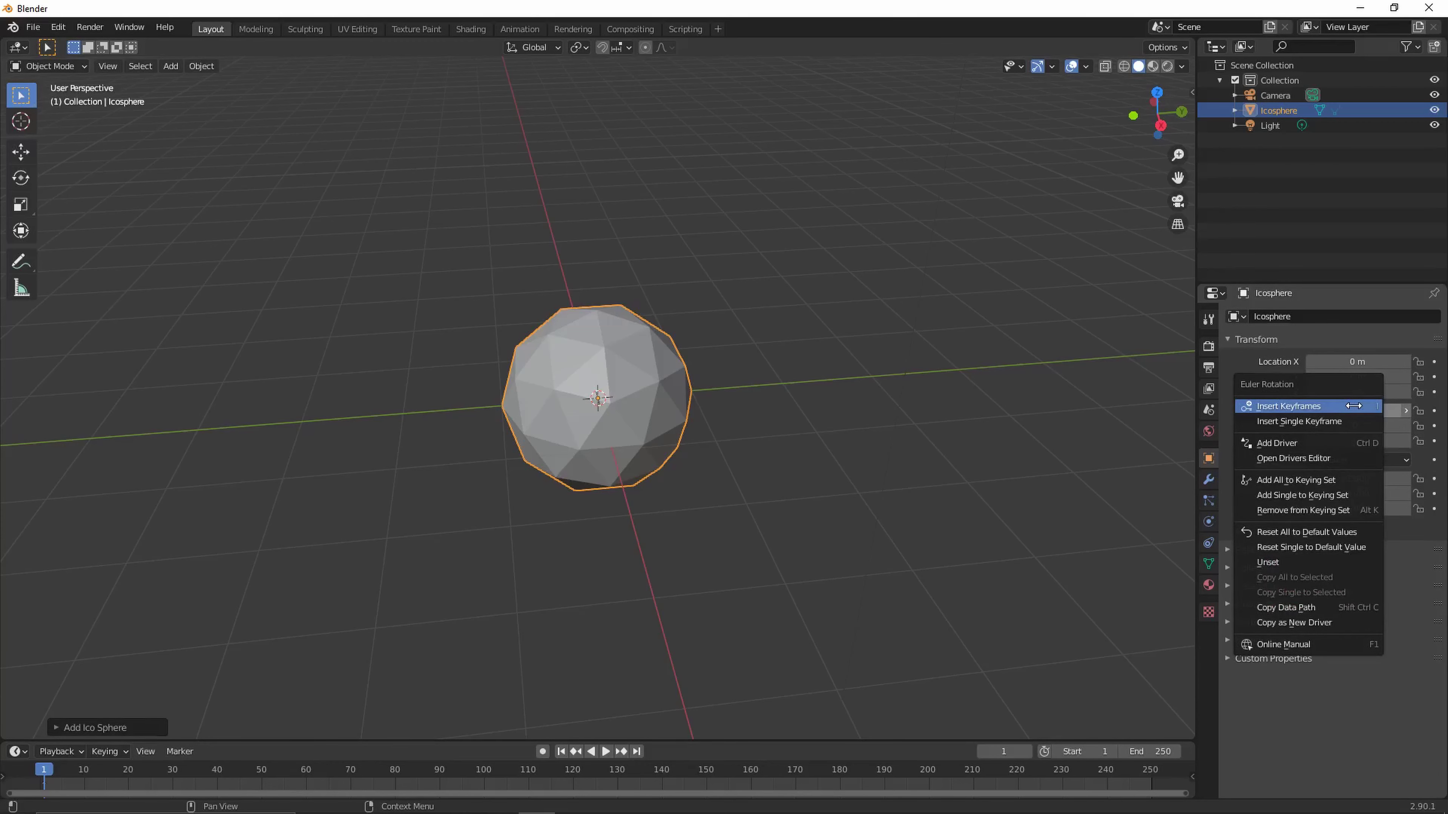
left_click(1354, 406)
Enlarge the timeline area below the 3D viewport and change it to the Graph Editor
left_click_drag(703, 739, 717, 604)
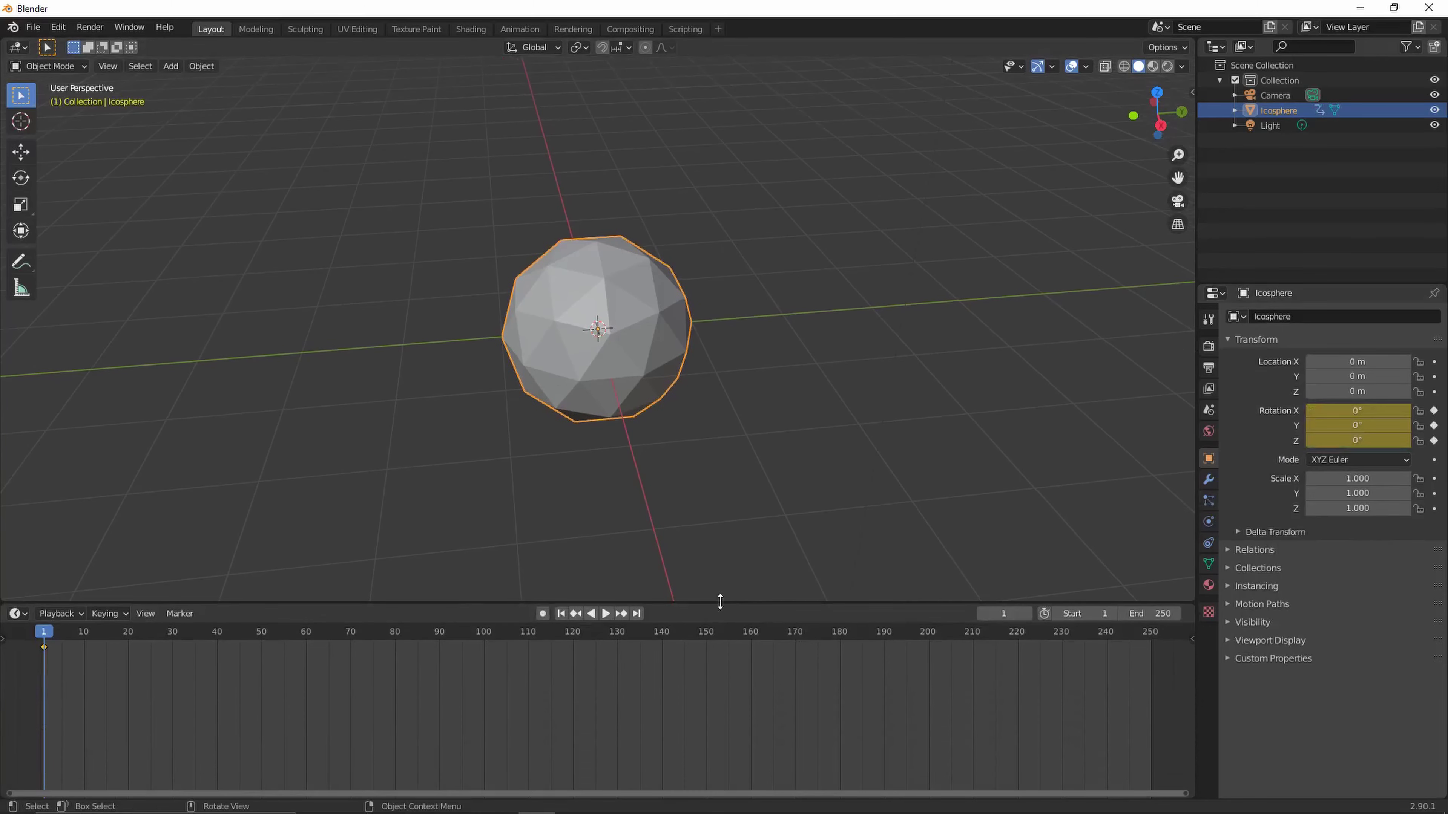
left_click(60, 613)
left_click(17, 613)
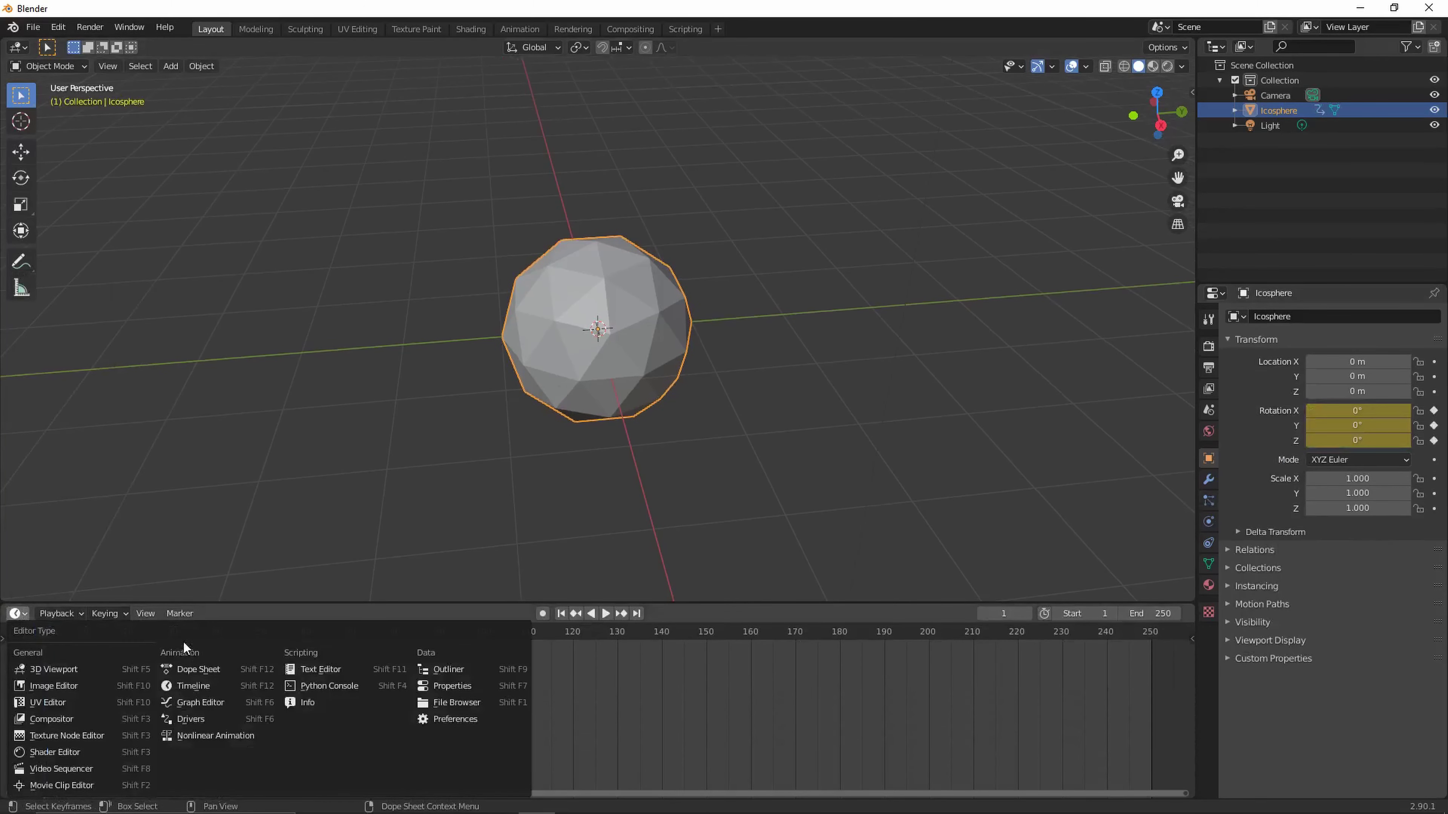
left_click(189, 701)
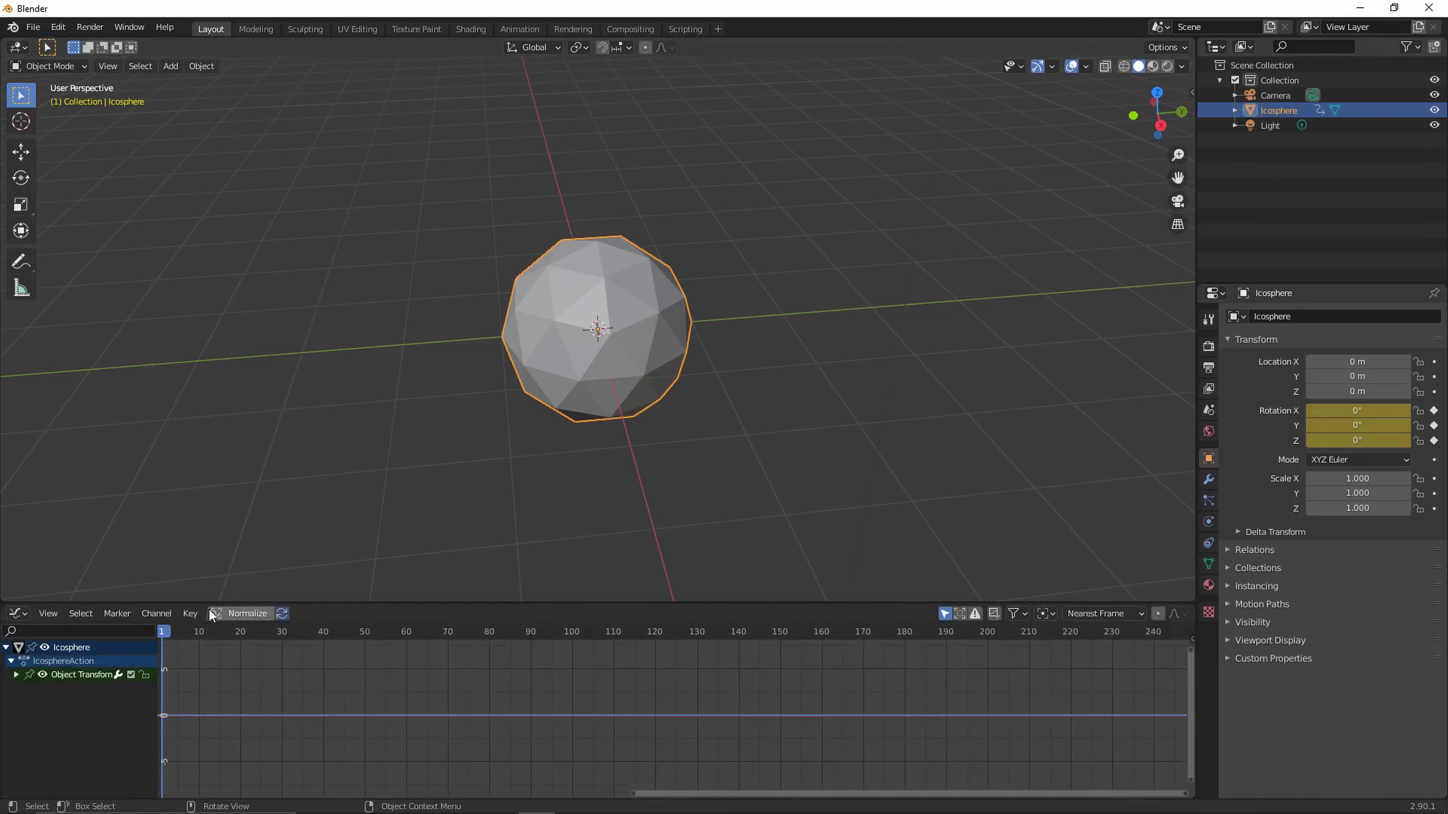
Bake life_on_a_clife.mp3 from the Downloads folder into the icosphere's rotation F-curves
left_click(191, 613)
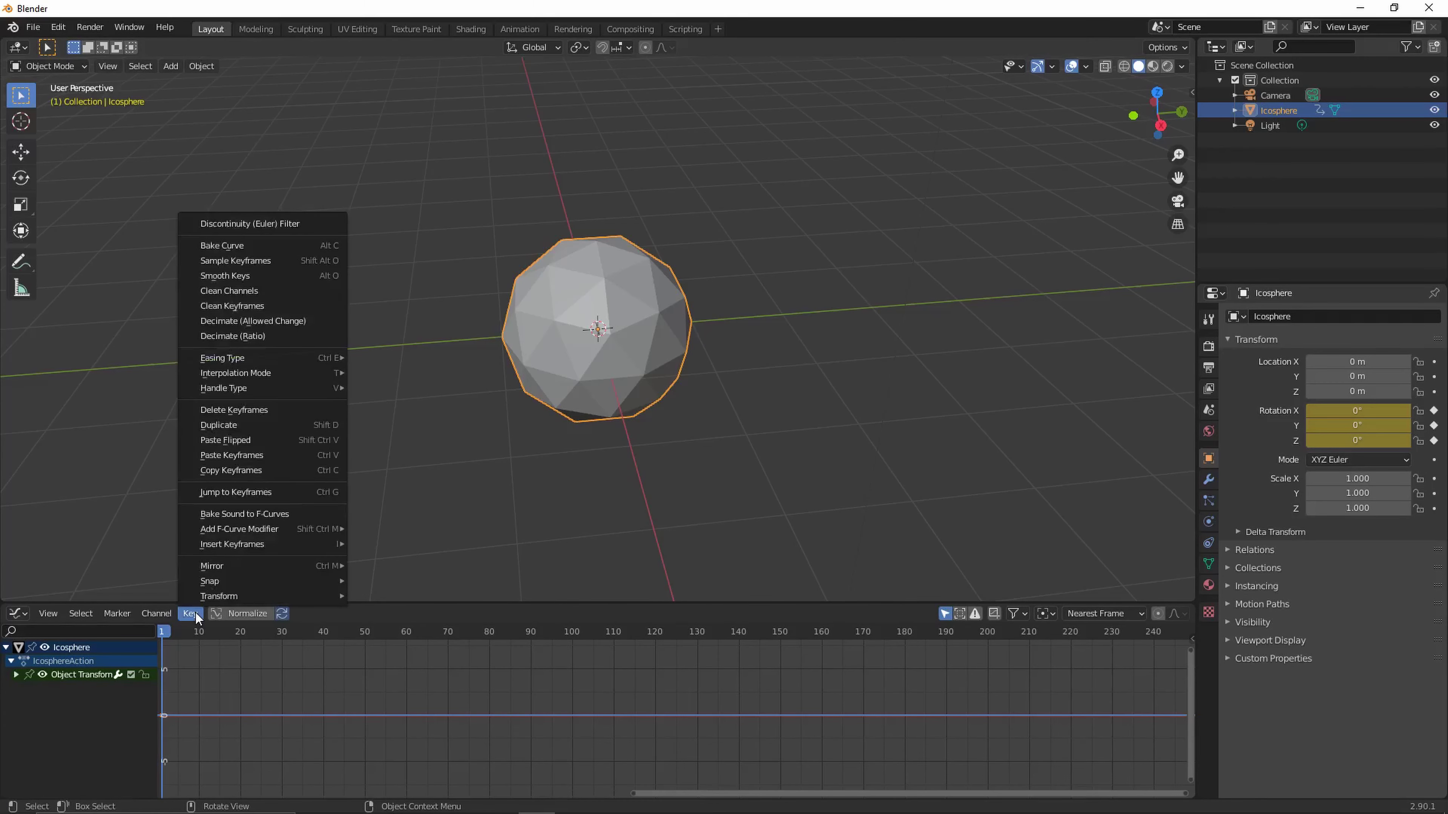
left_click(234, 519)
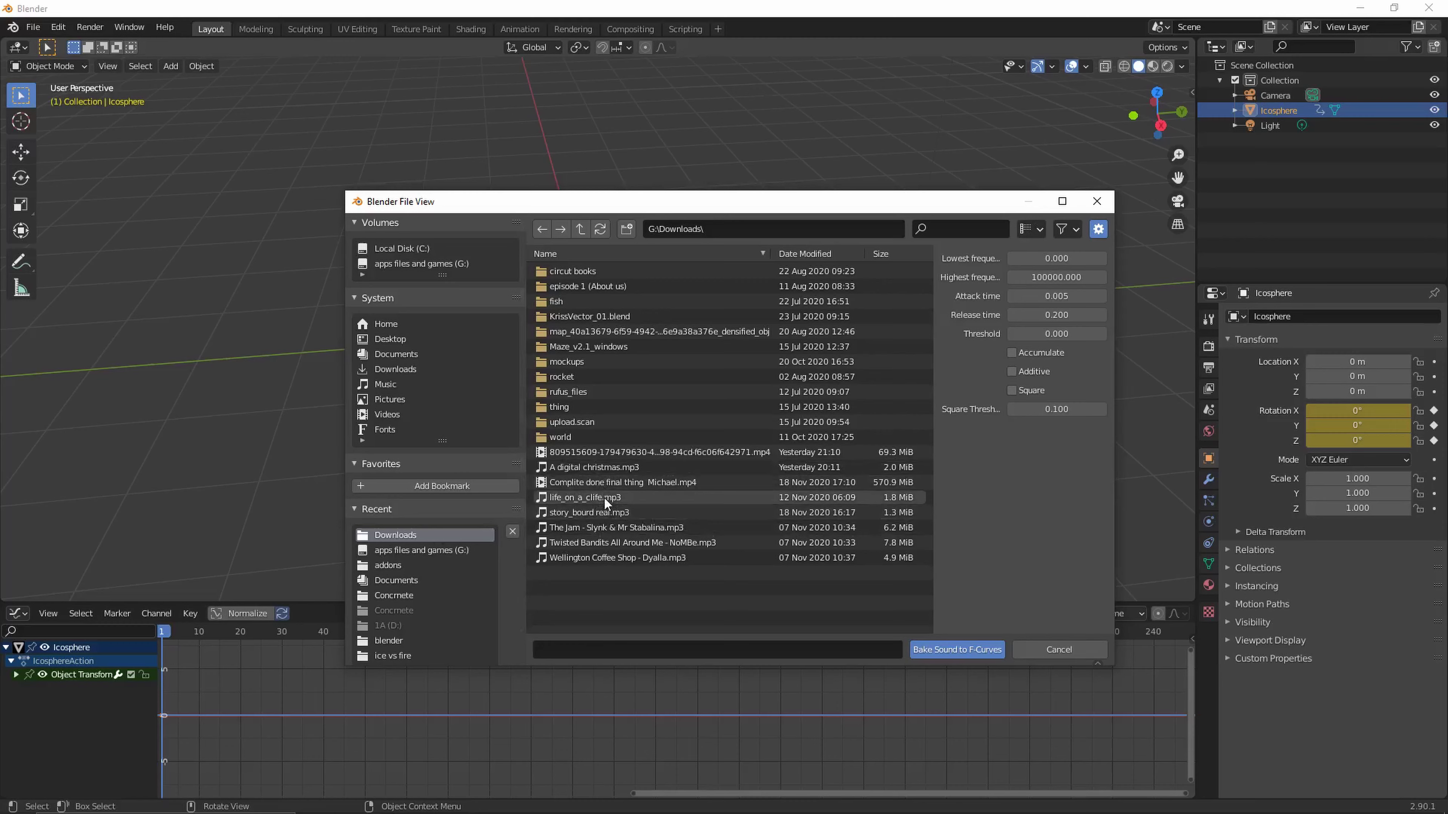
double_click(604, 497)
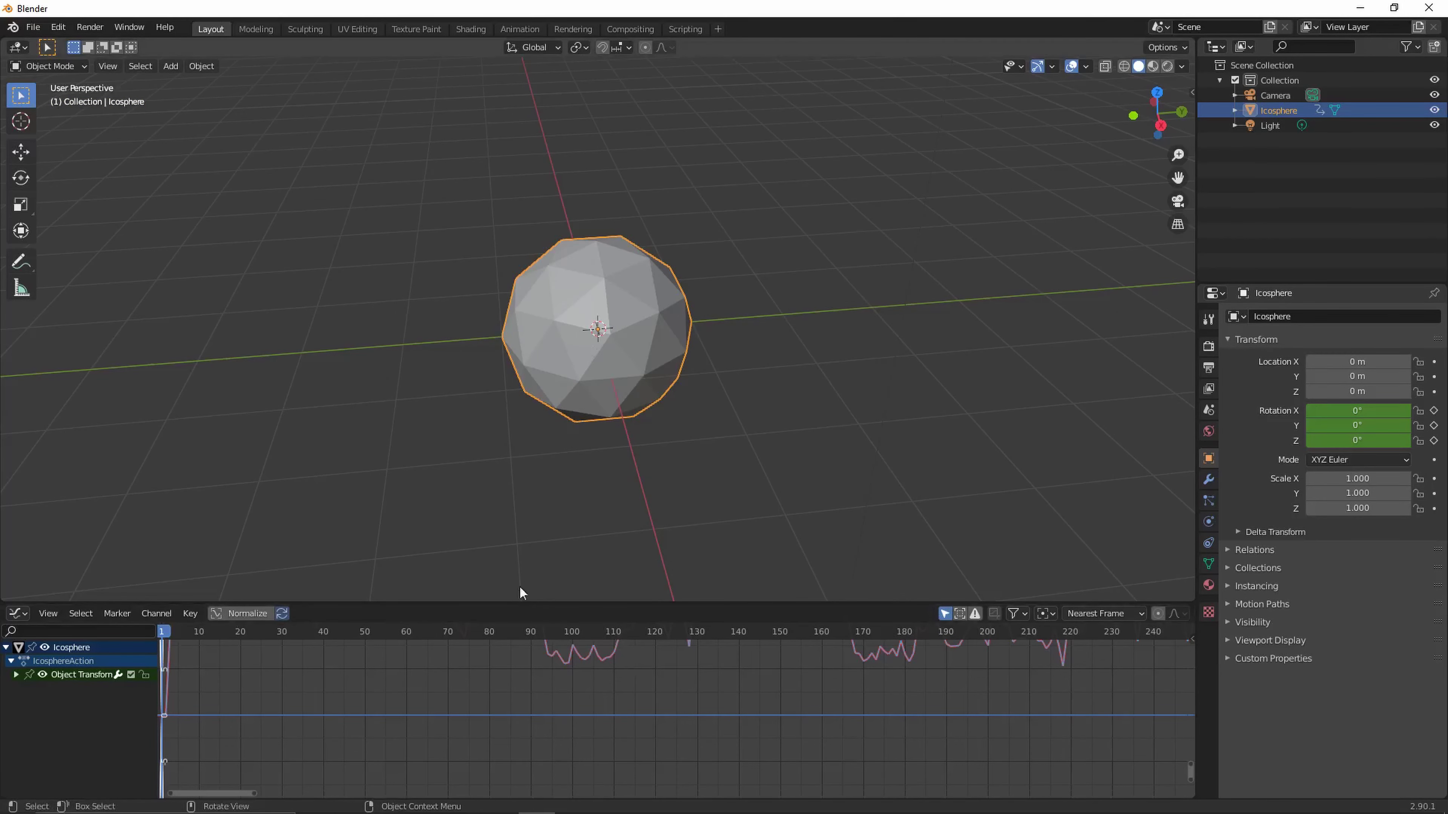
Play back and scrub the animation to examine how the baked curves rotate the icosphere, ending at frame 287
key("space")
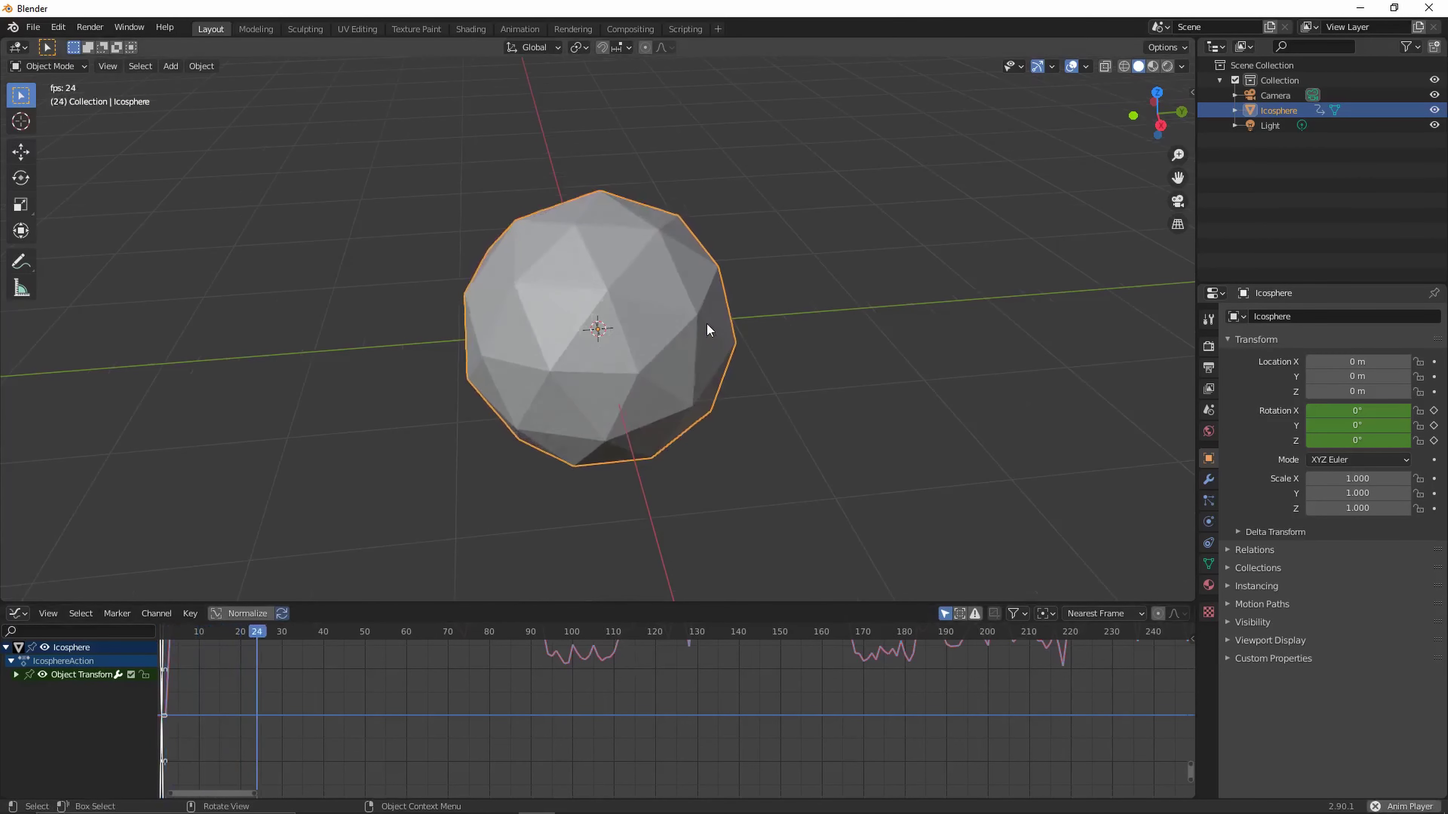
middle_click_drag(706, 323, 781, 311)
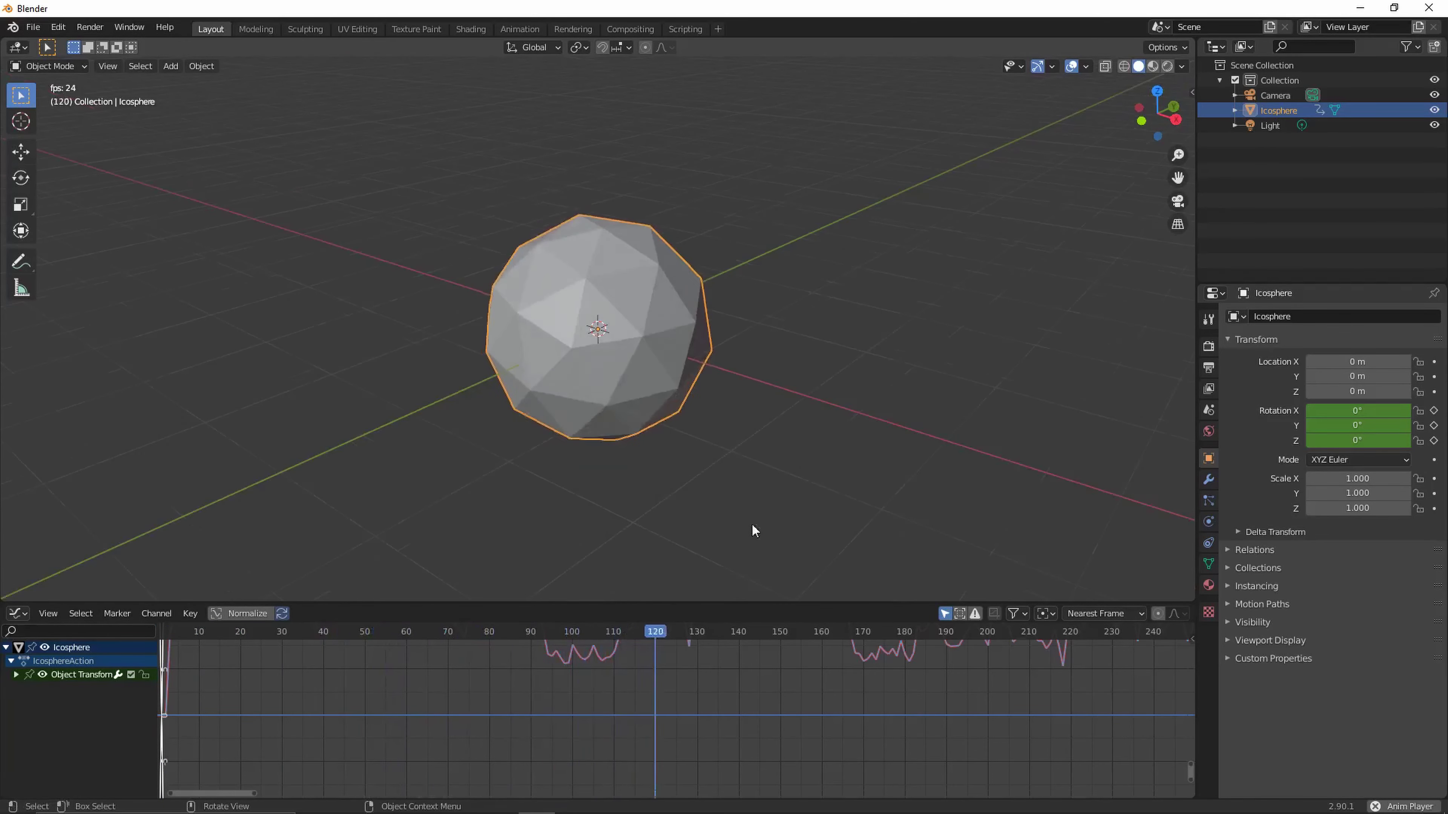
key("Home")
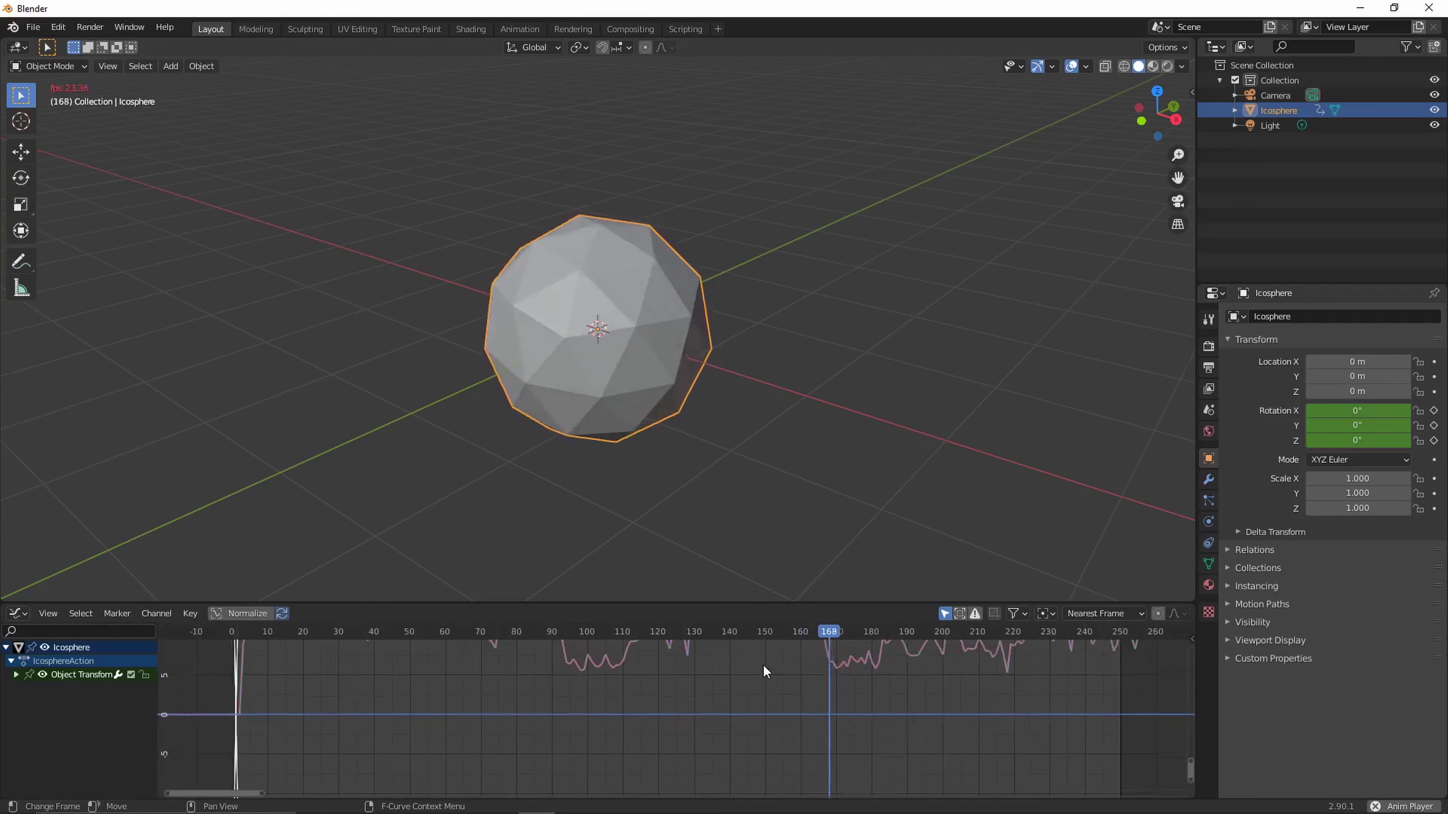
scroll(798, 693, "down", 3)
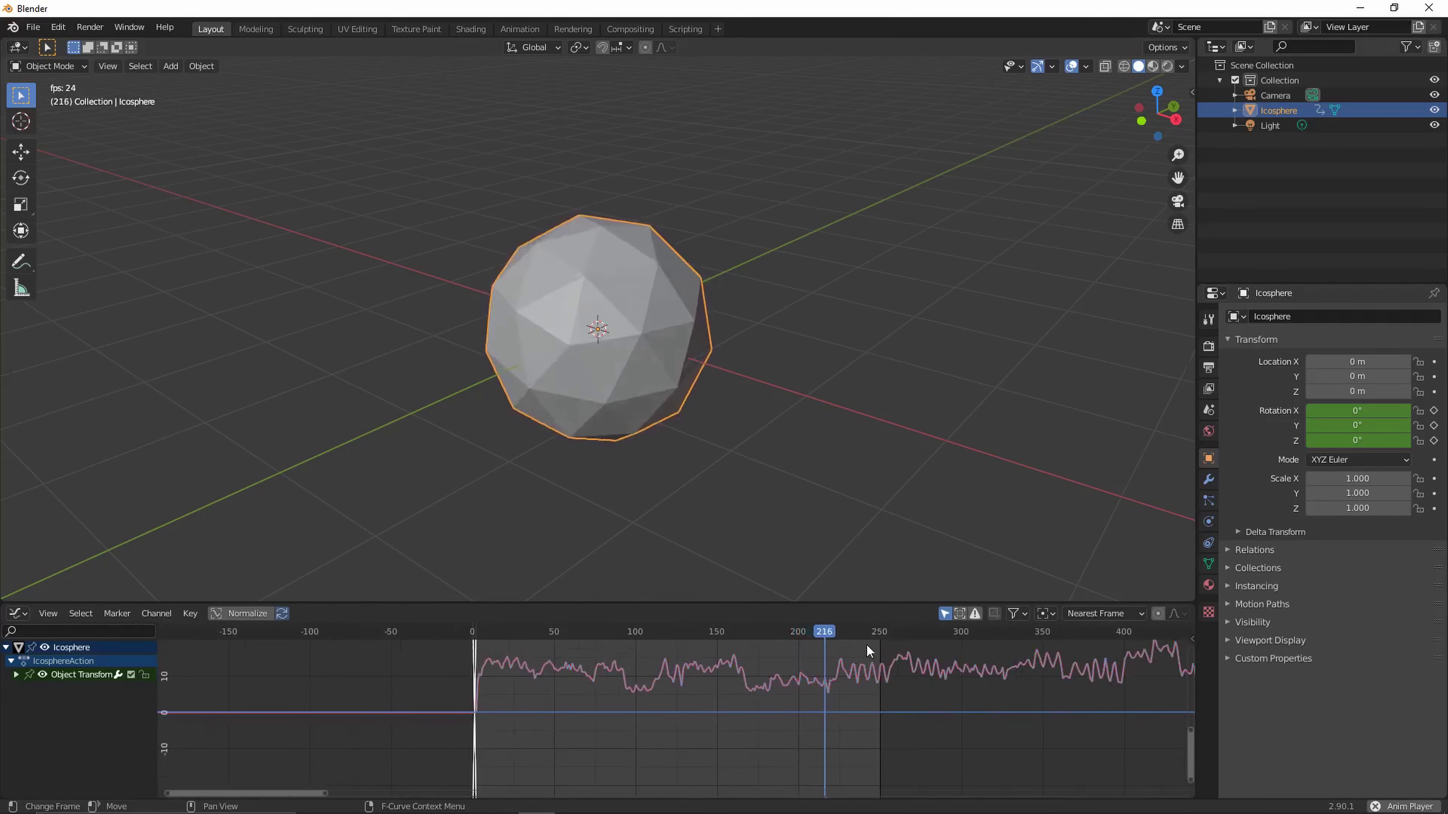
key("space")
left_click_drag(854, 641, 685, 601)
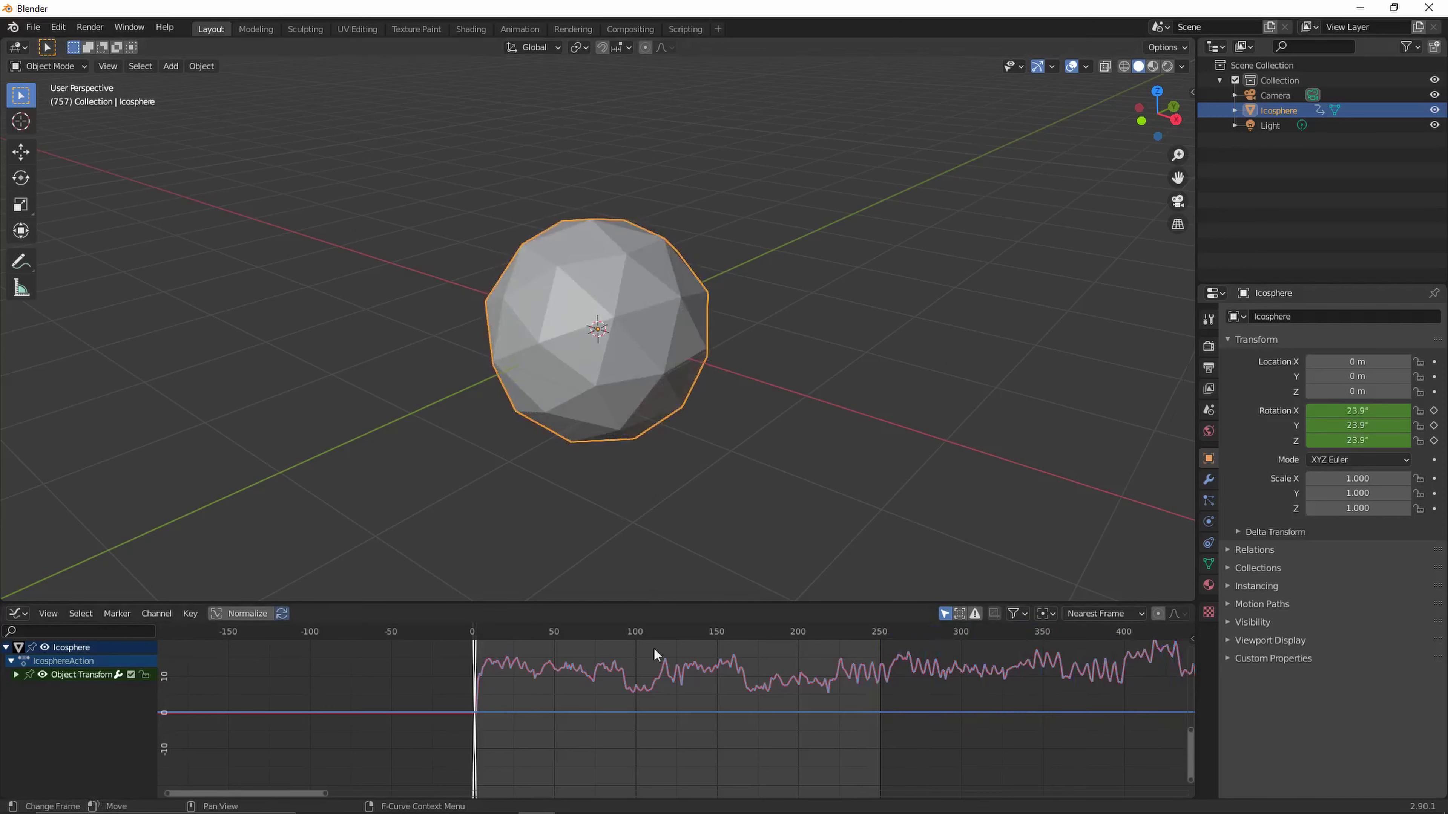
left_click_drag(541, 638, 939, 656)
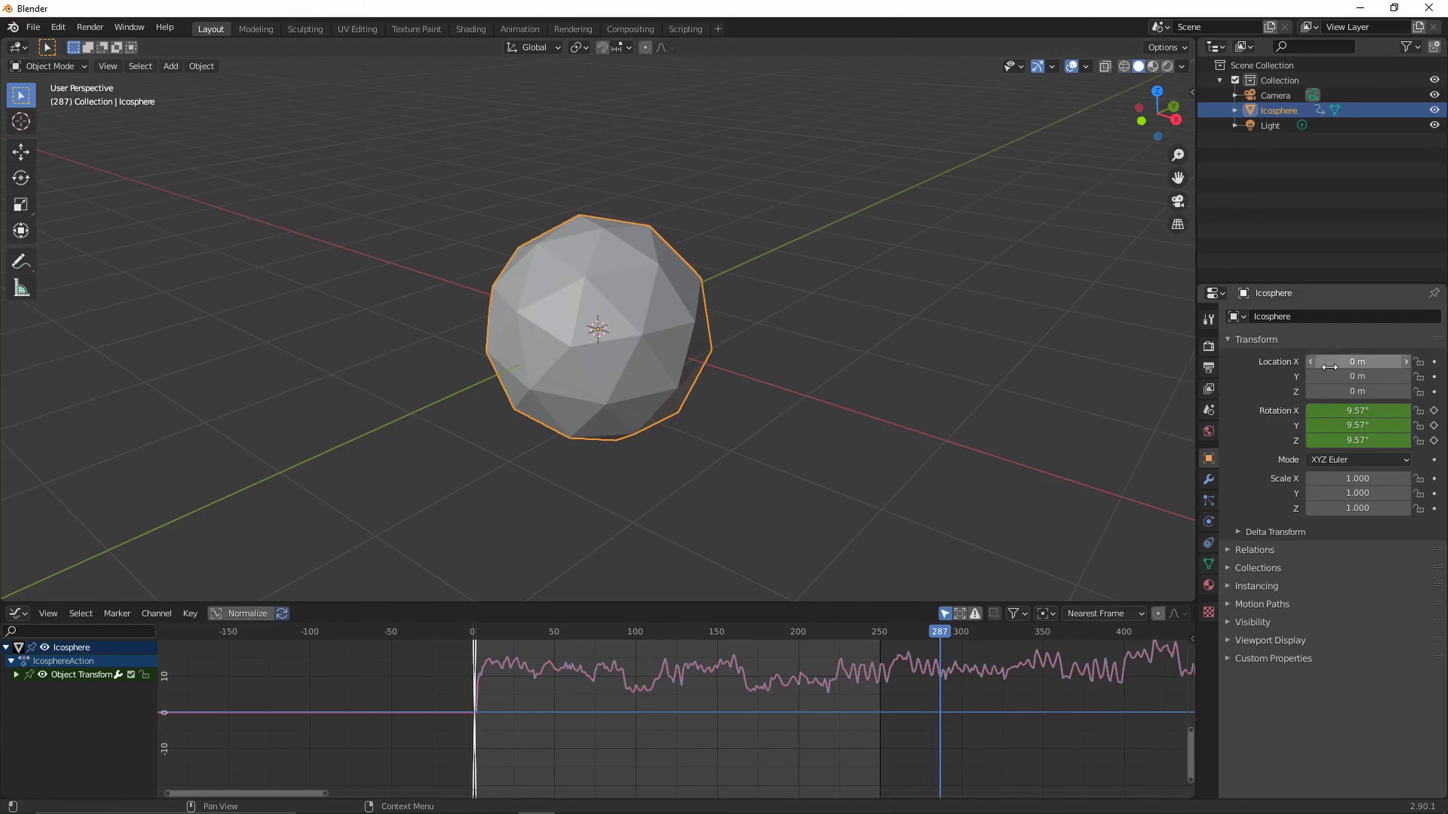
Try to insert keyframes for the icosphere's rotation at frame 287
left_click(1331, 426)
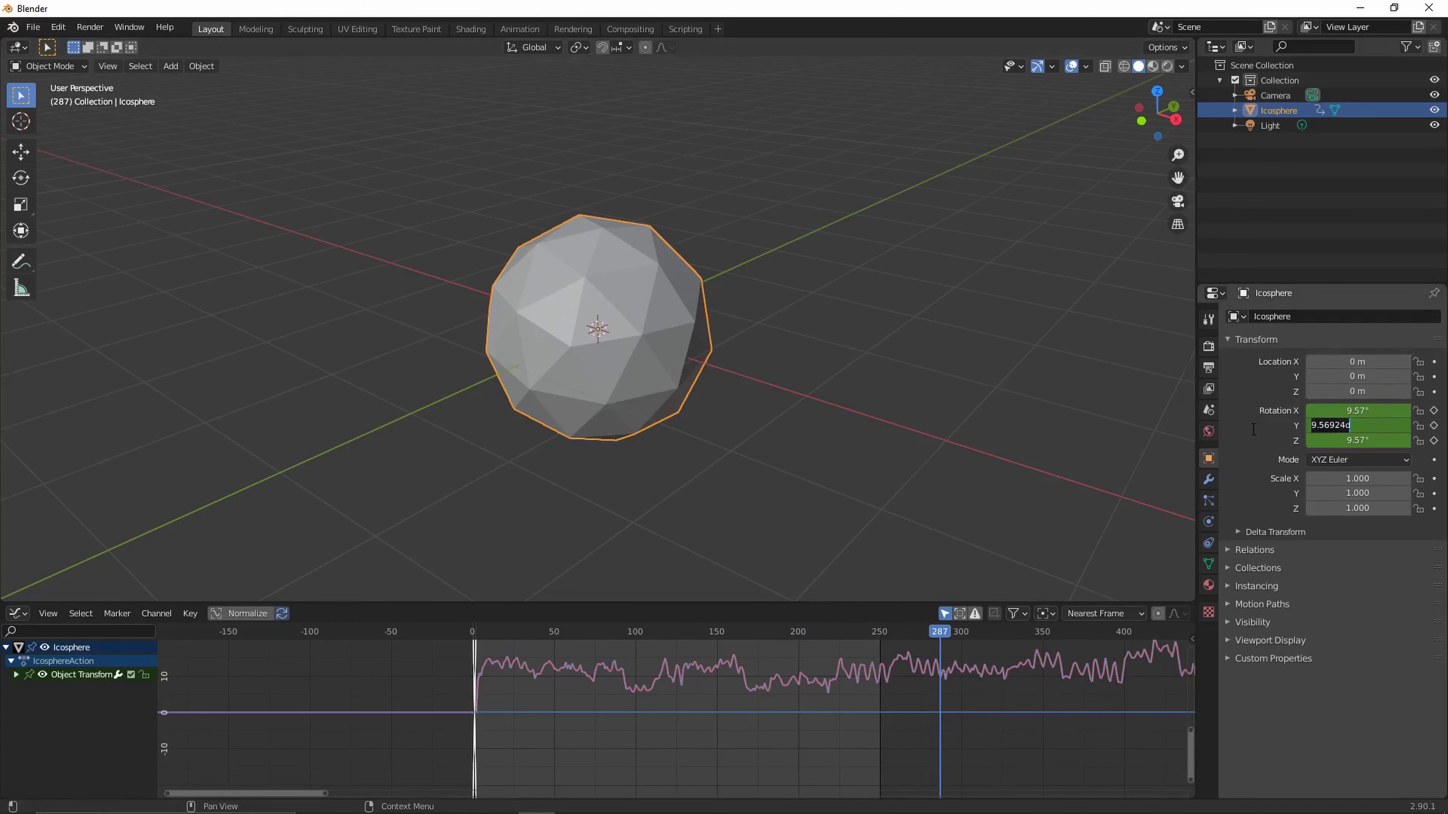
key("Return")
right_click(1361, 426)
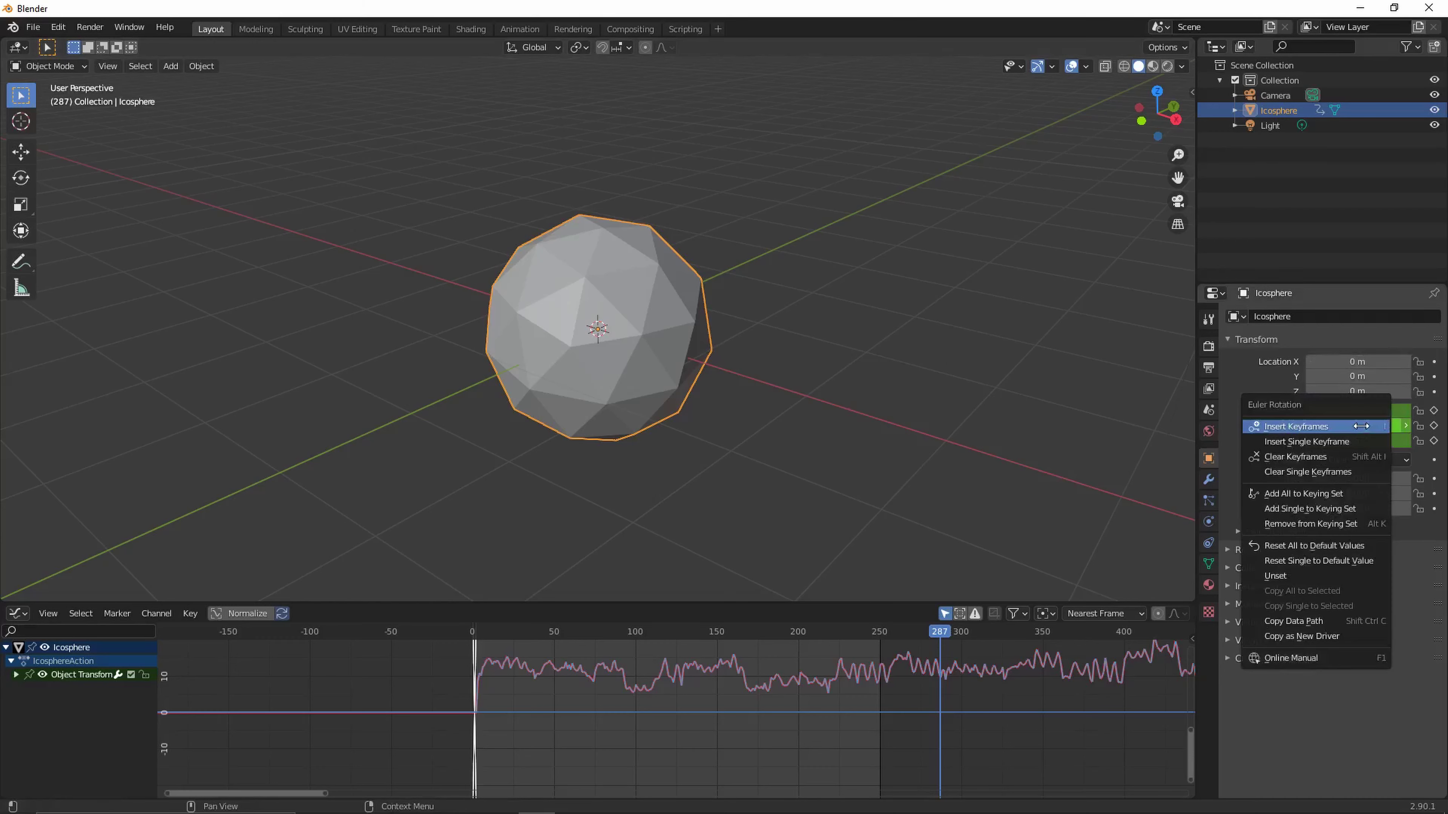
left_click(1329, 426)
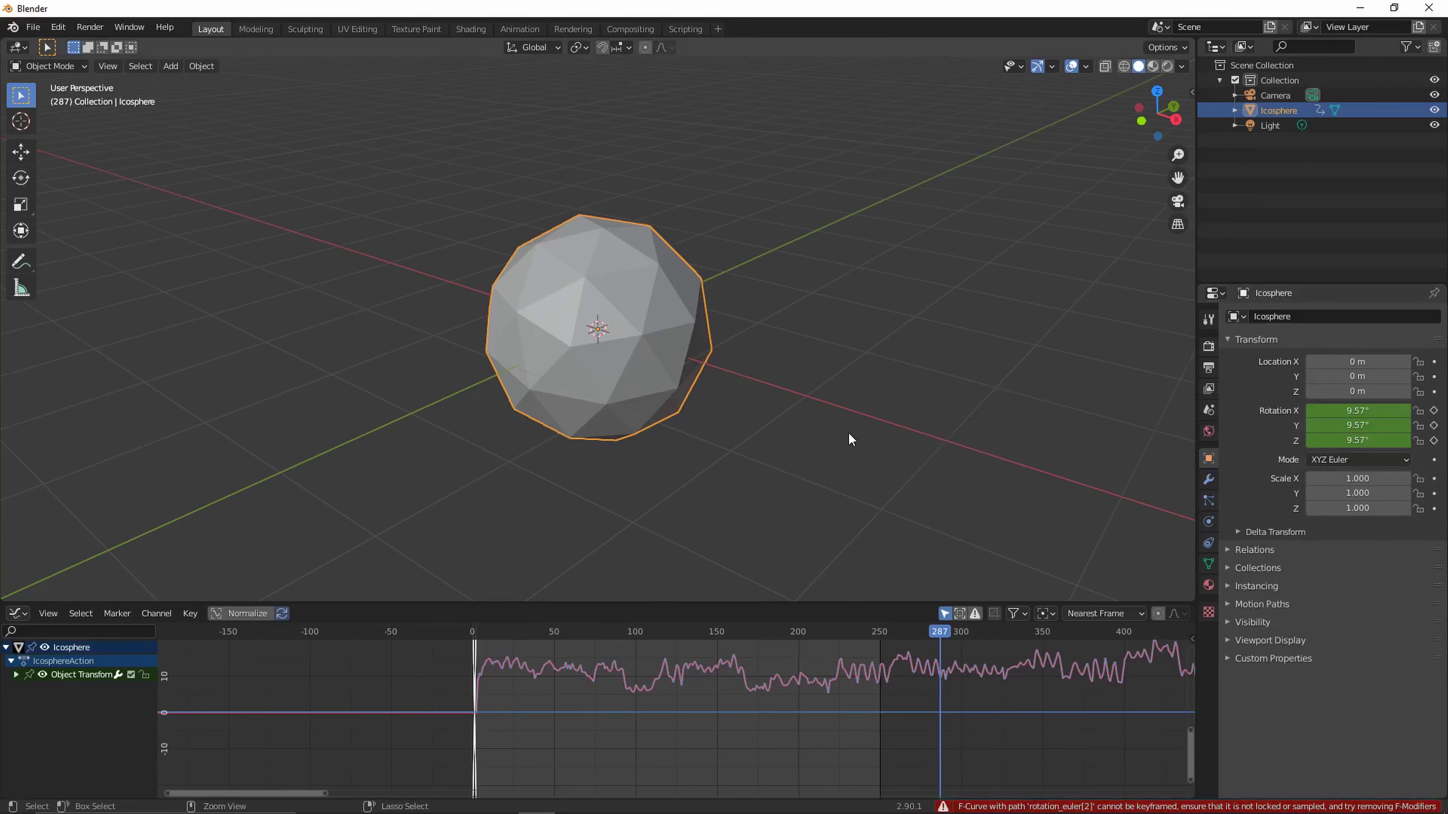
Undo the sound bake and the icosphere's rotation keyframes
key("ctrl+z")
key("ctrl+z")
key("ctrl+z")
key("ctrl+z")
key("ctrl+z")
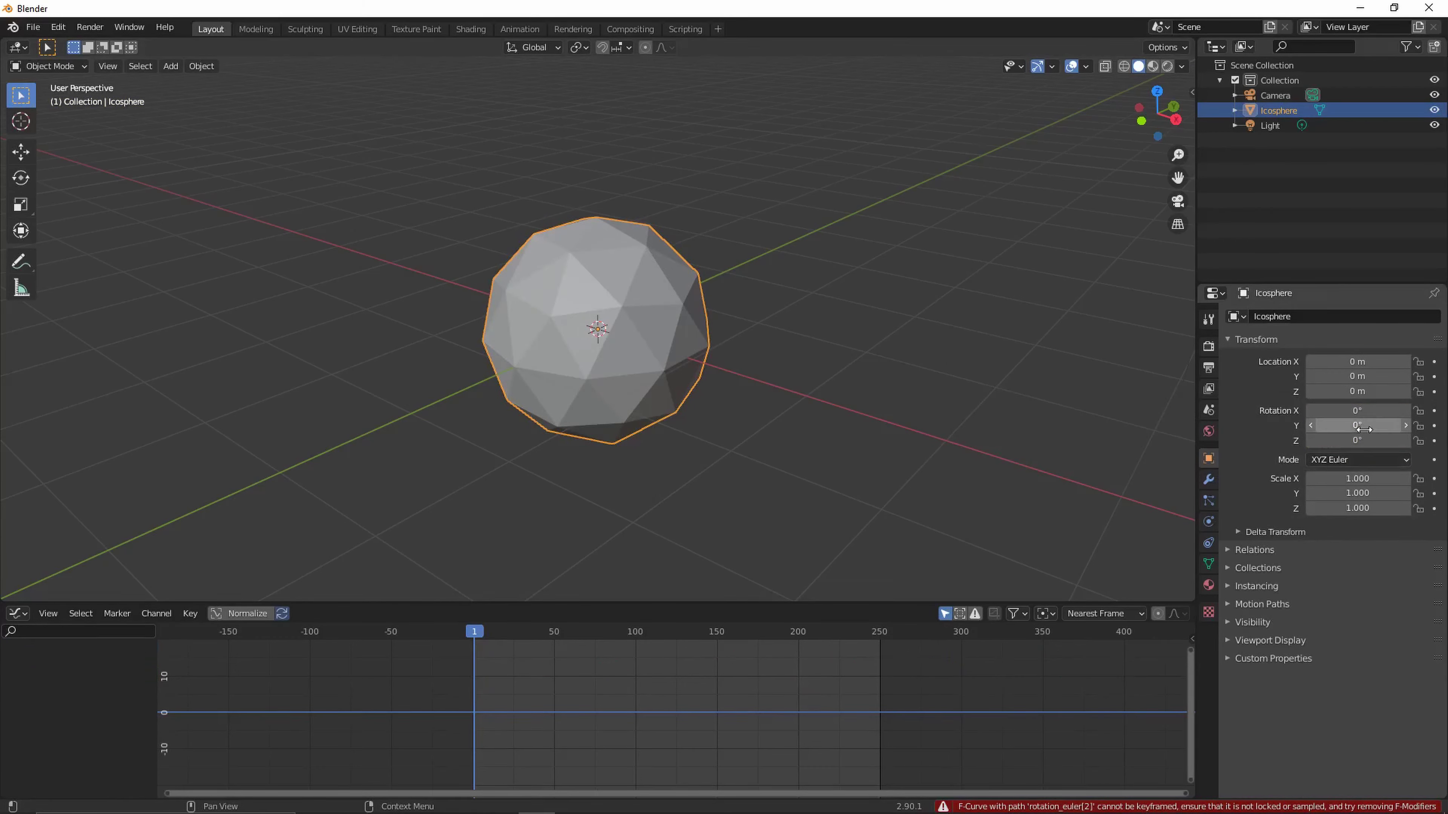
Keyframe the icosphere's rotation at frame 1 and bake story_bourd real.mp3 from the Downloads folder into its F-curves
right_click(1362, 427)
left_click(1362, 428)
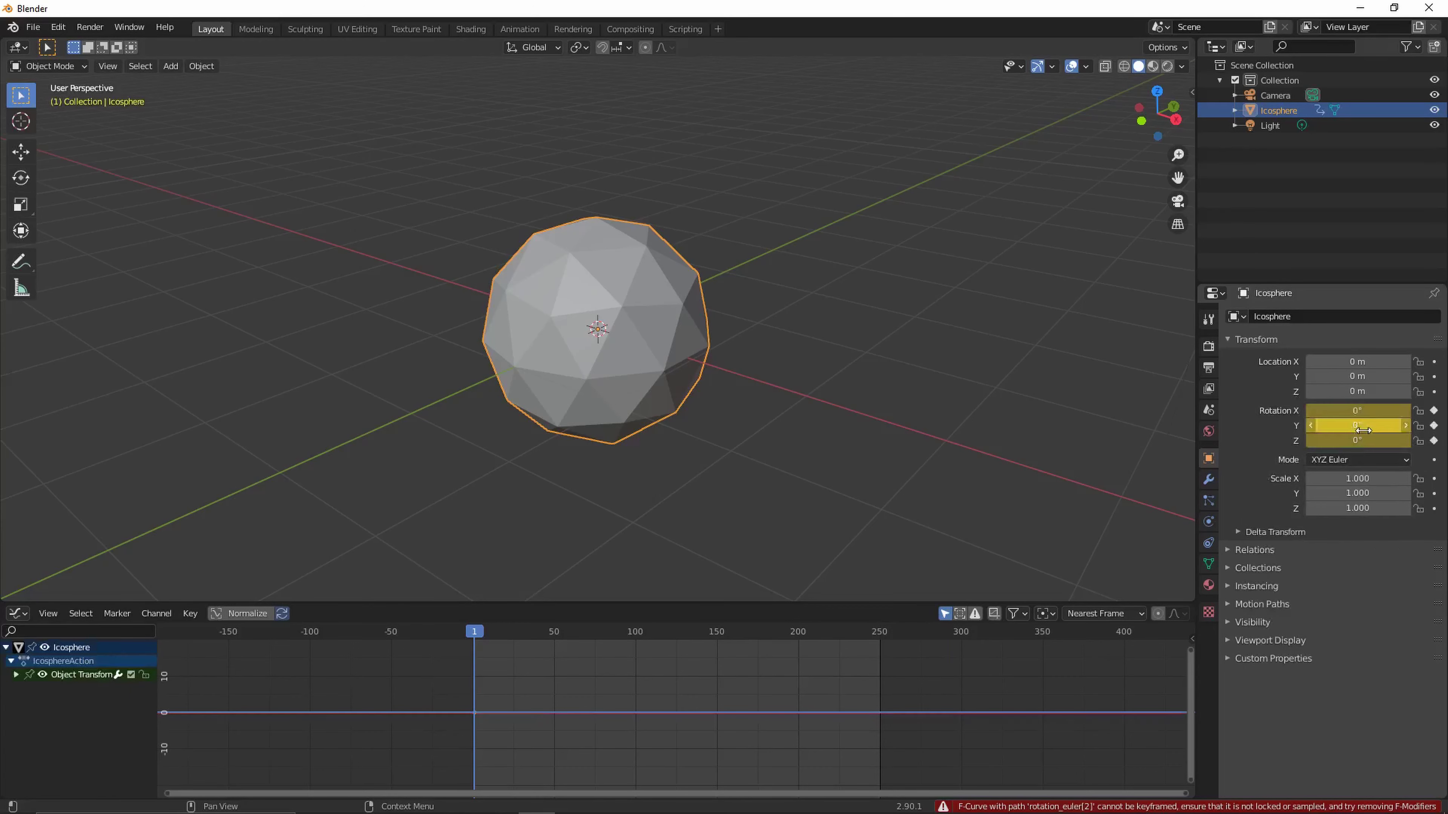
left_click(186, 615)
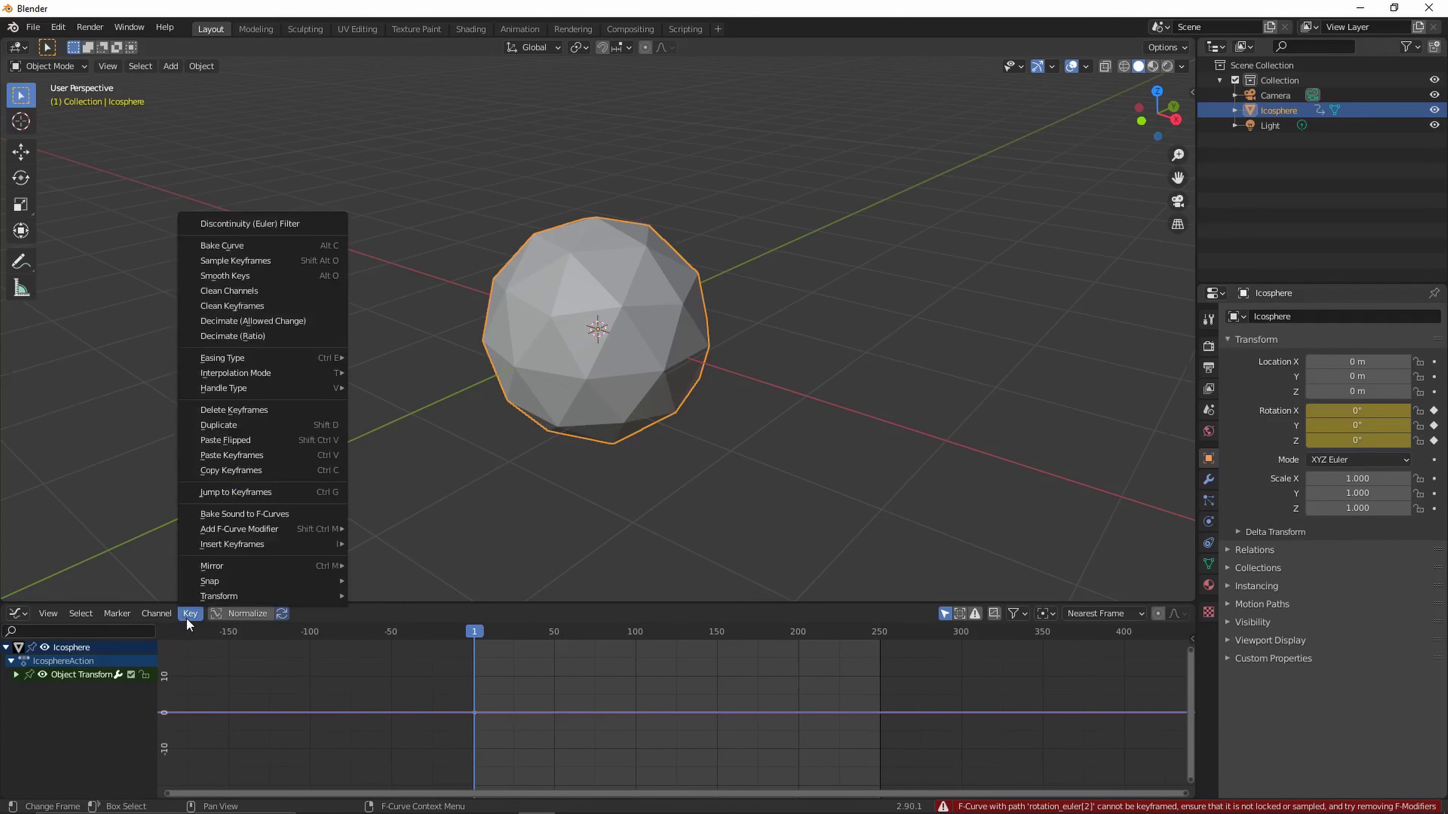
left_click(240, 513)
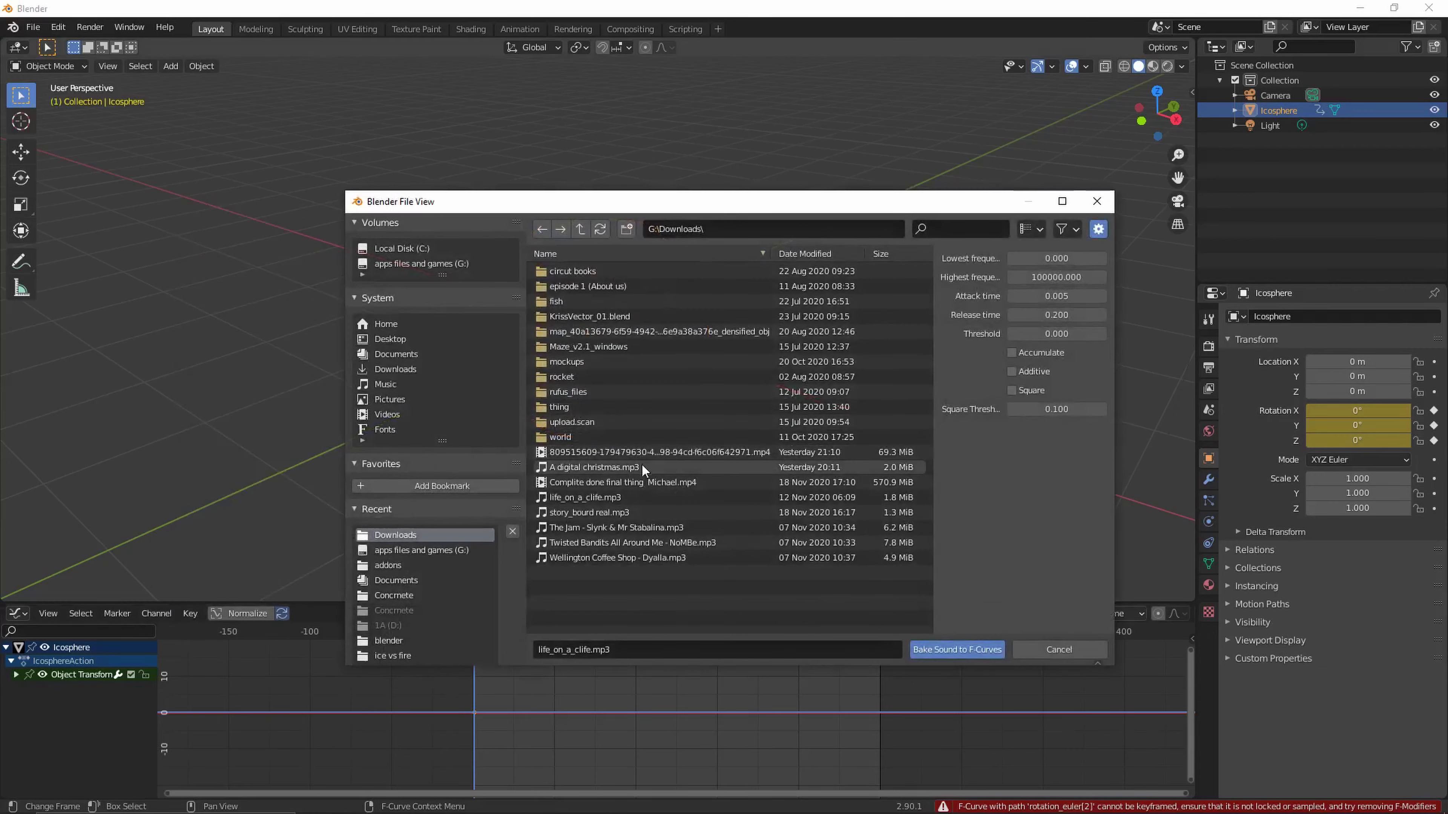
double_click(587, 512)
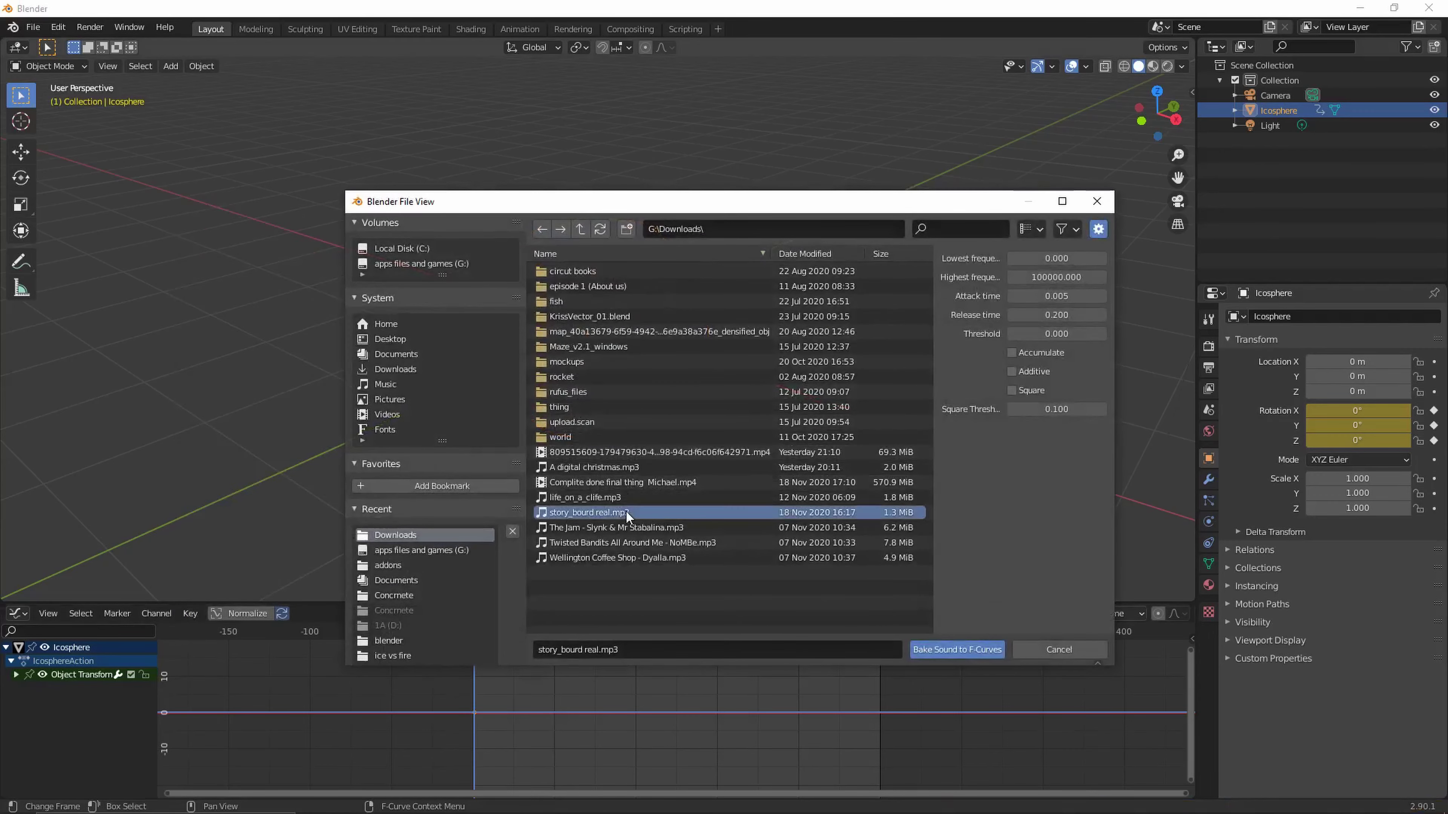
Play back the icosphere's newly baked rotation and stop at frame 52
key("space")
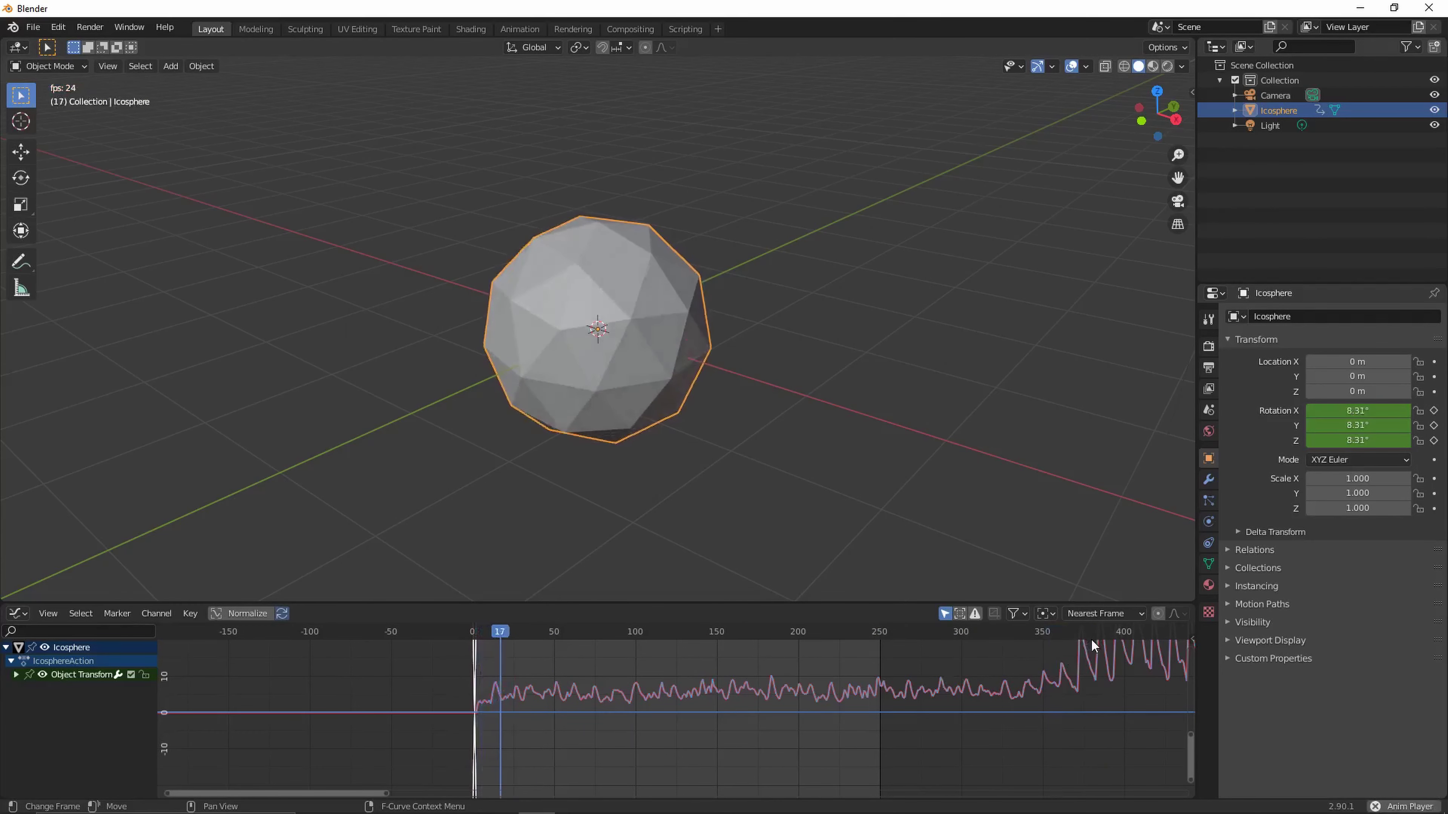
key("space")
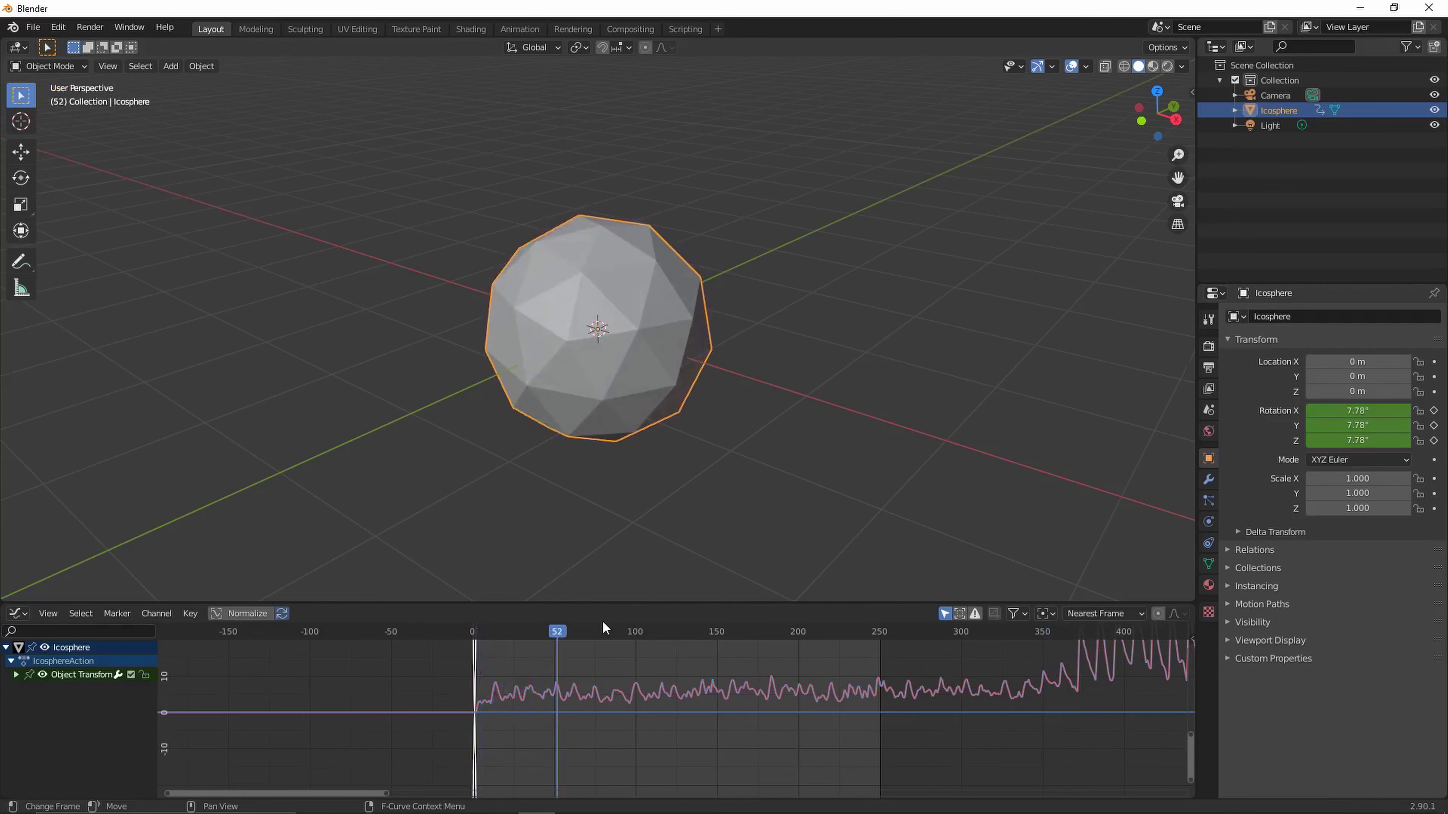
In the Video Sequencer, add story_bourd real.mp3 from the Downloads folder as a sound strip starting at frame 0 on channel 1
left_click(13, 48)
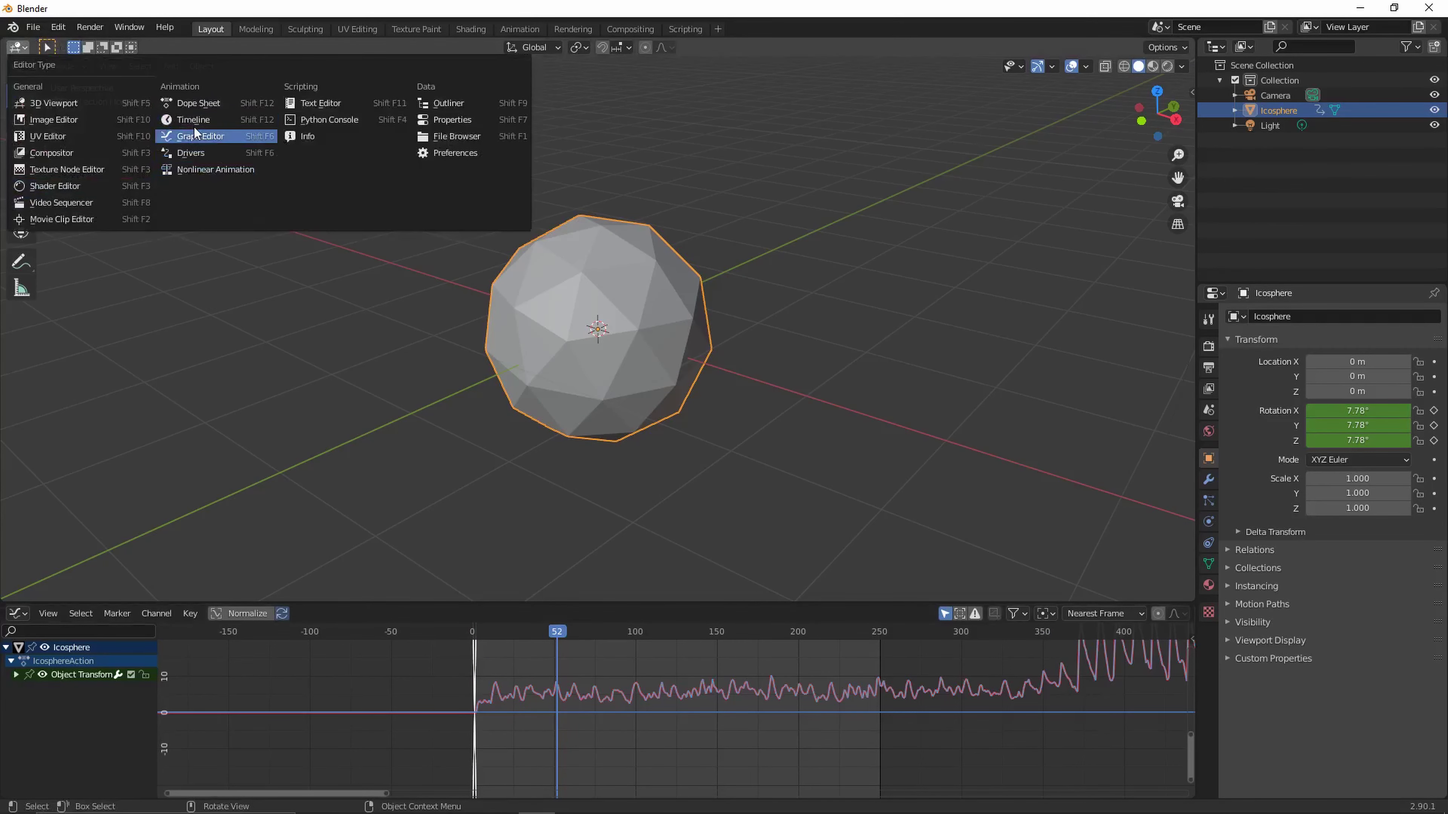
left_click(103, 202)
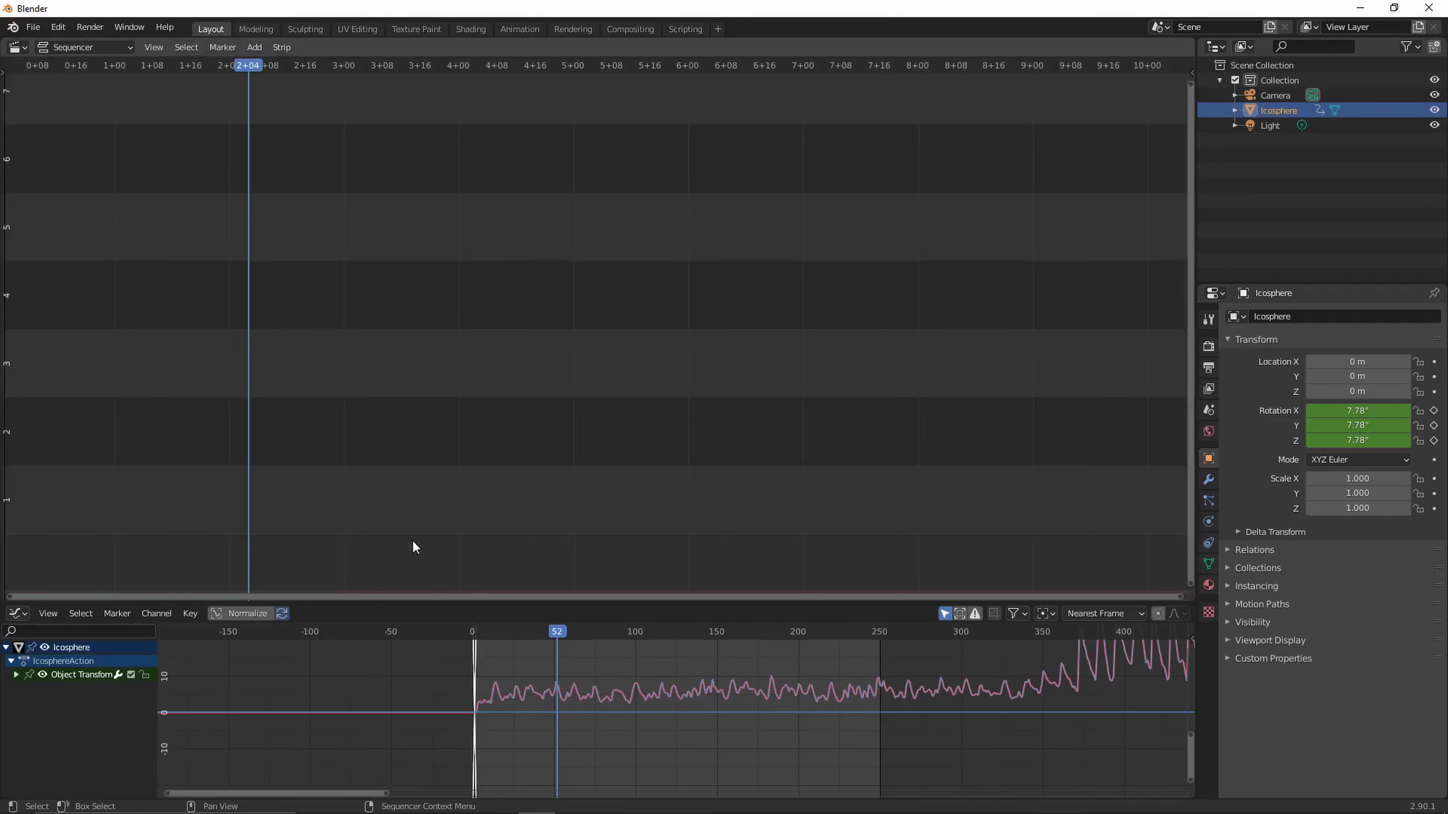
left_click_drag(553, 629, 465, 636)
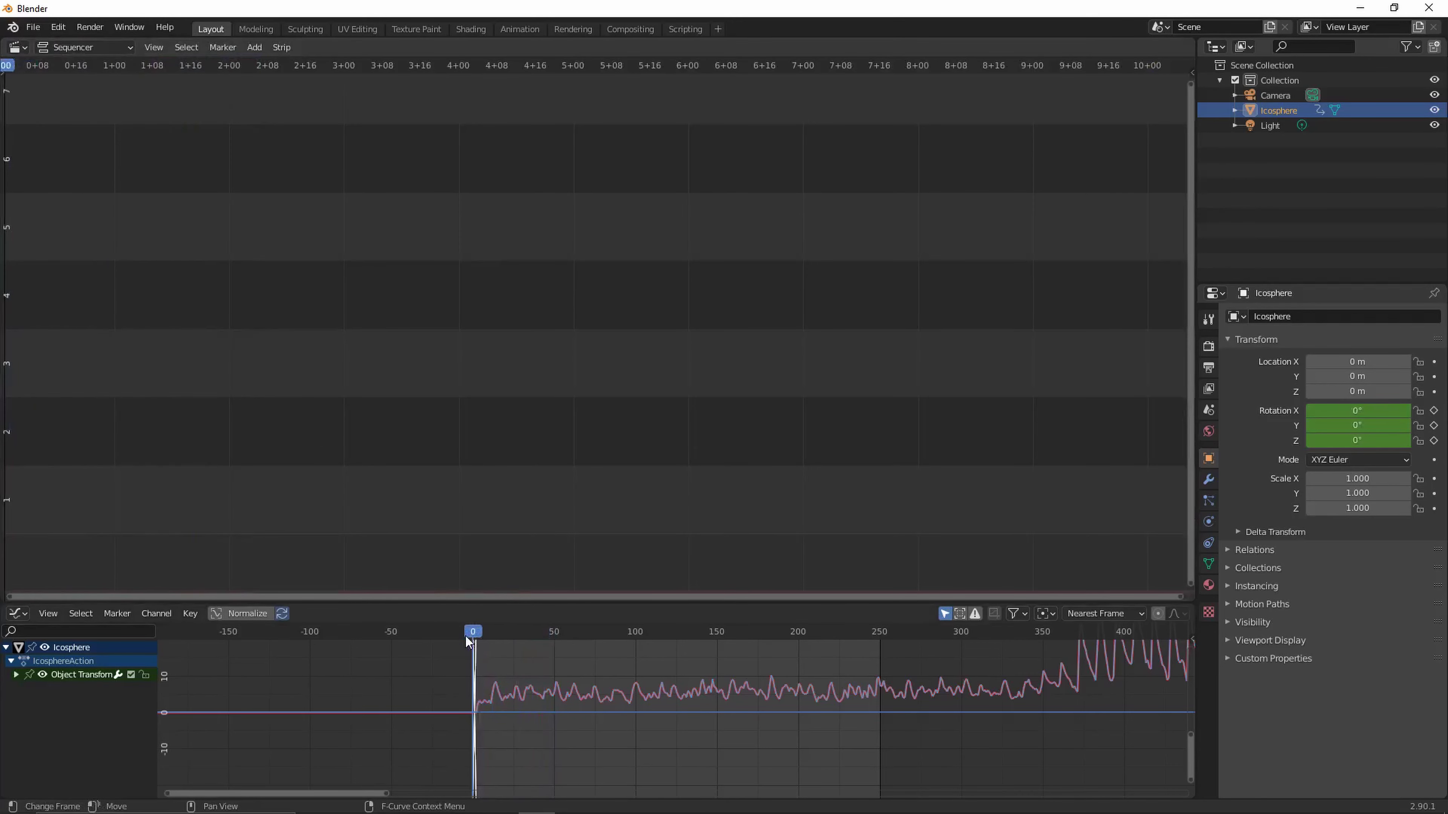
left_click(255, 47)
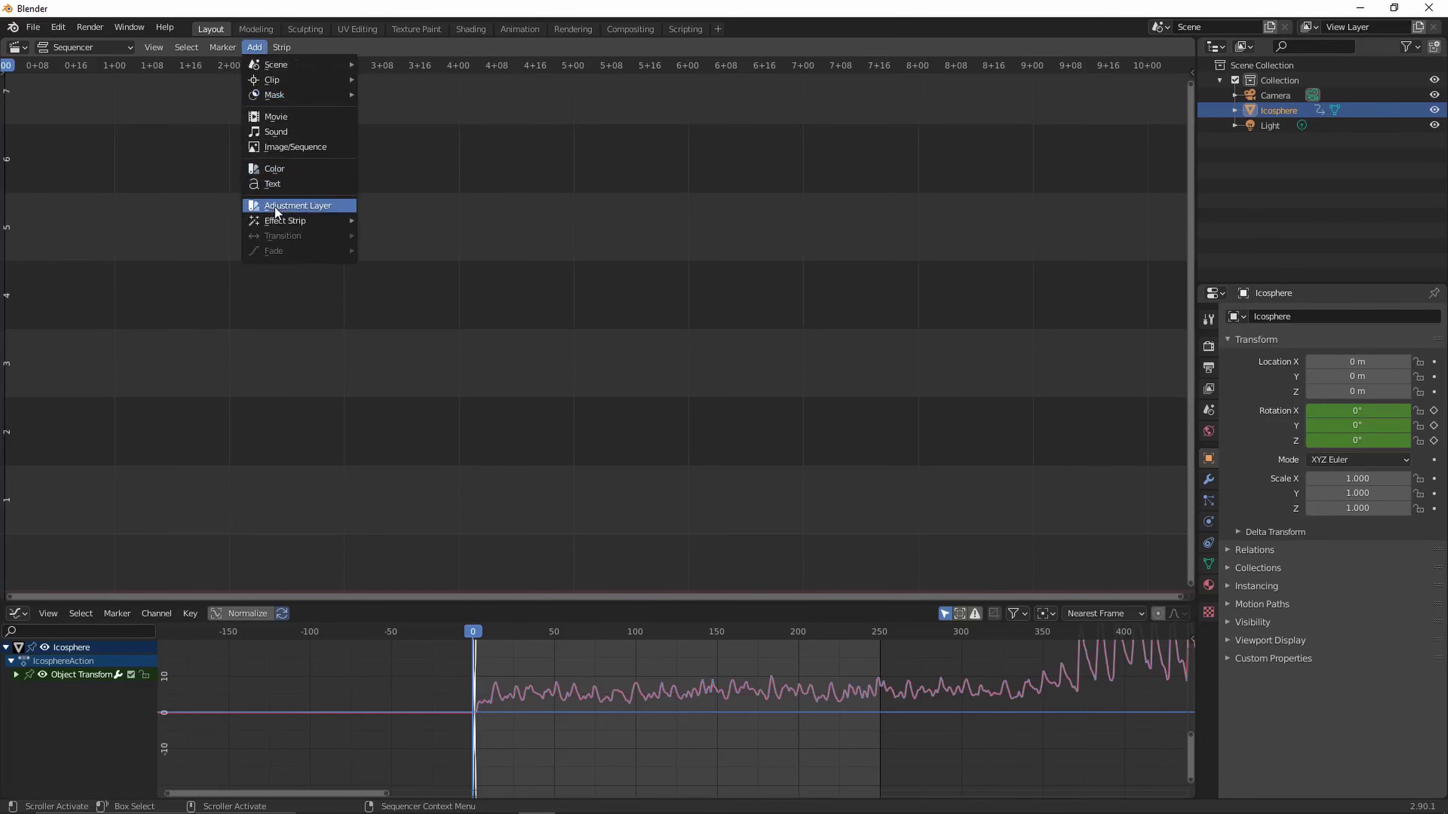
left_click(289, 131)
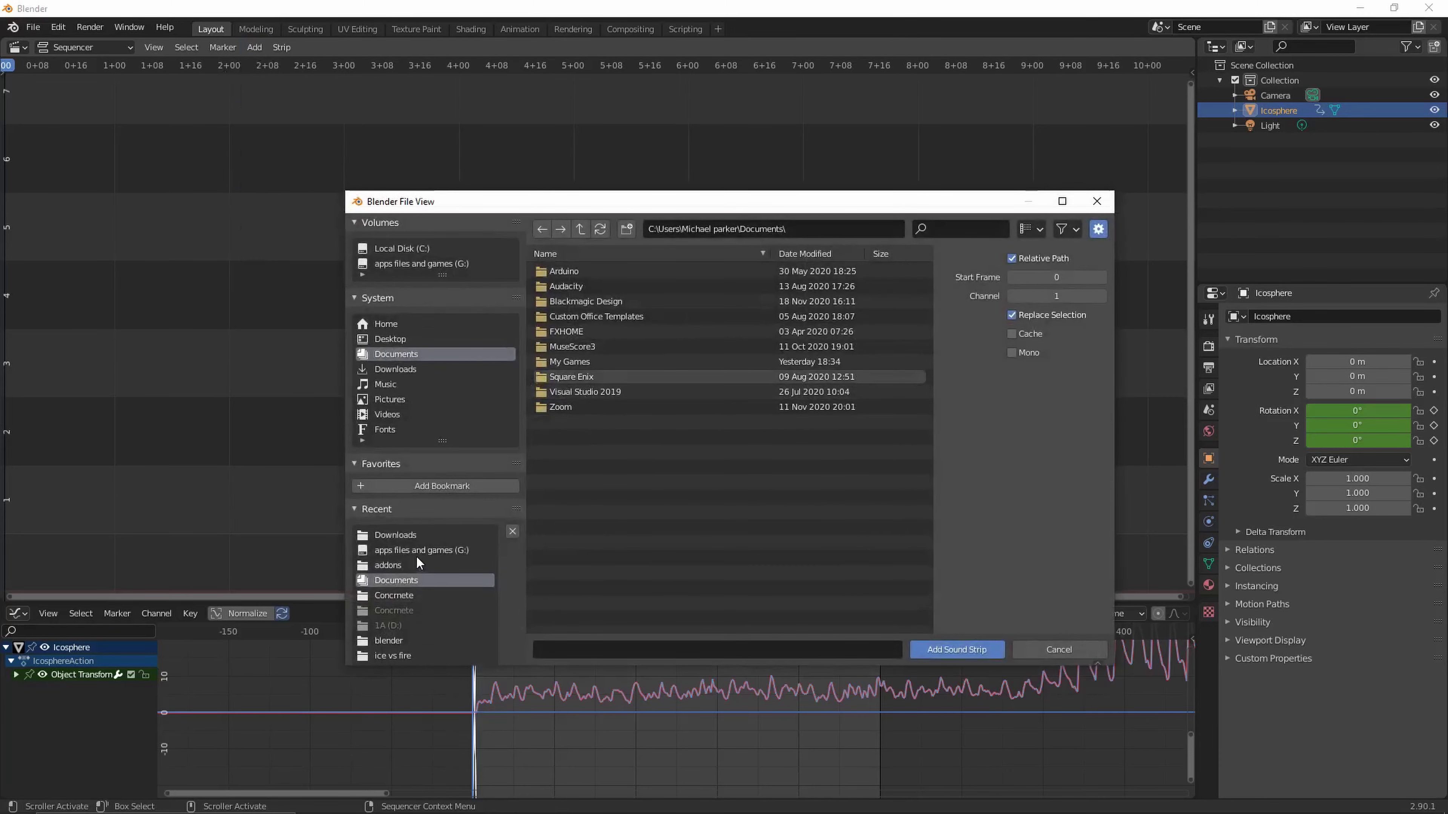
left_click(420, 535)
double_click(599, 485)
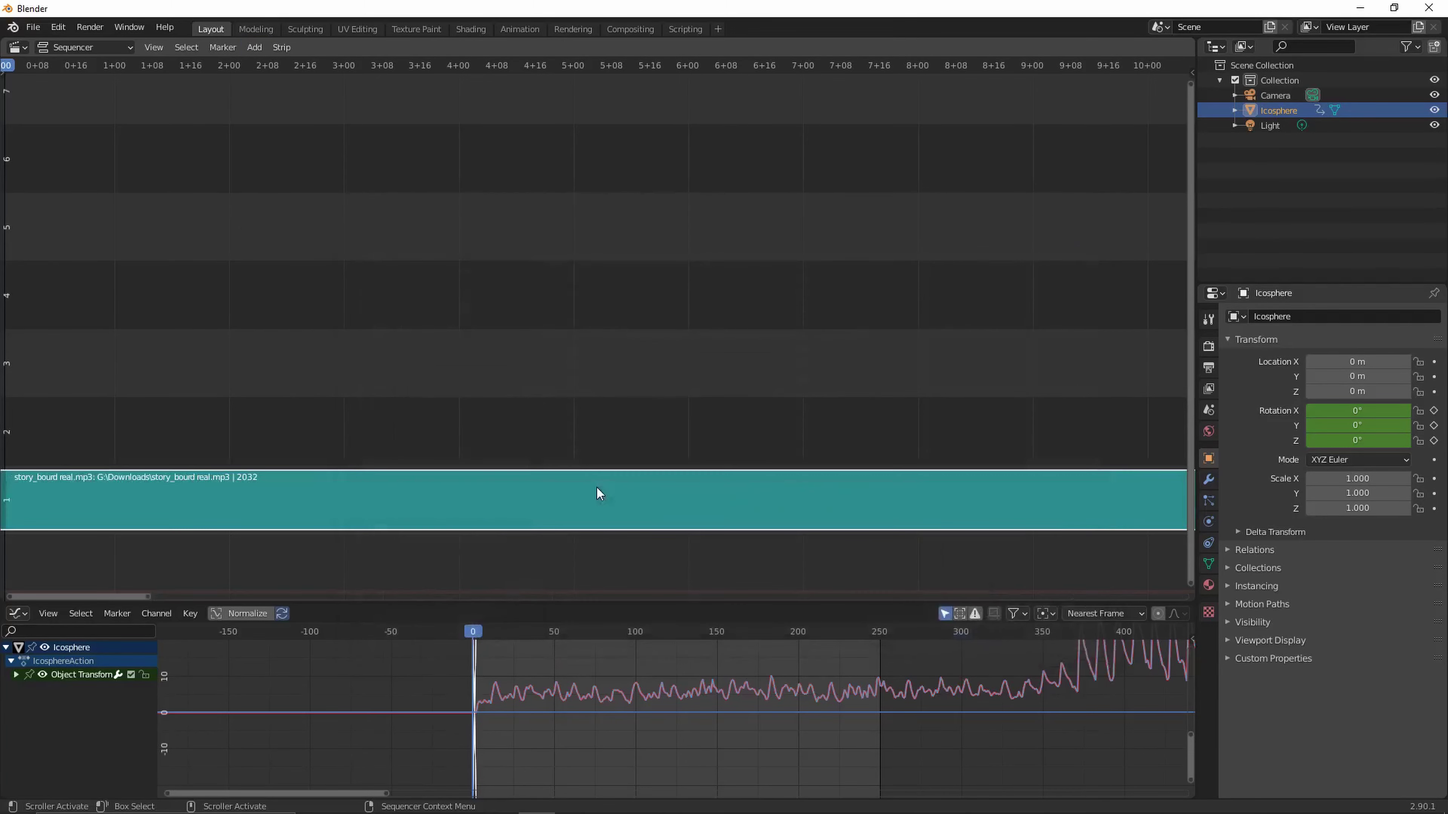
Start playback with the sound strip, restore the 3D Viewport in the main area, and return the playhead to frame 0
key("space")
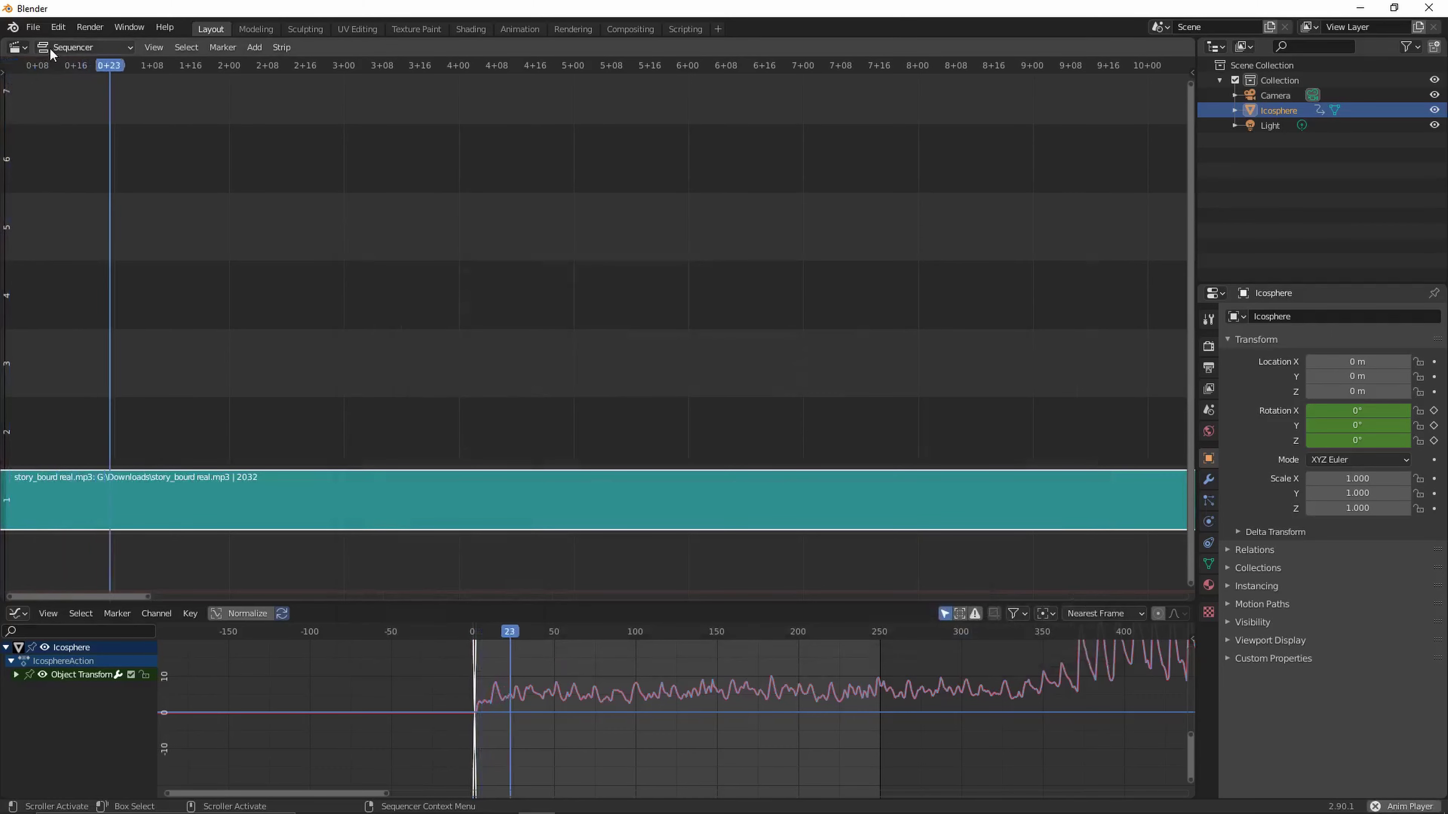
left_click(17, 46)
left_click(51, 101)
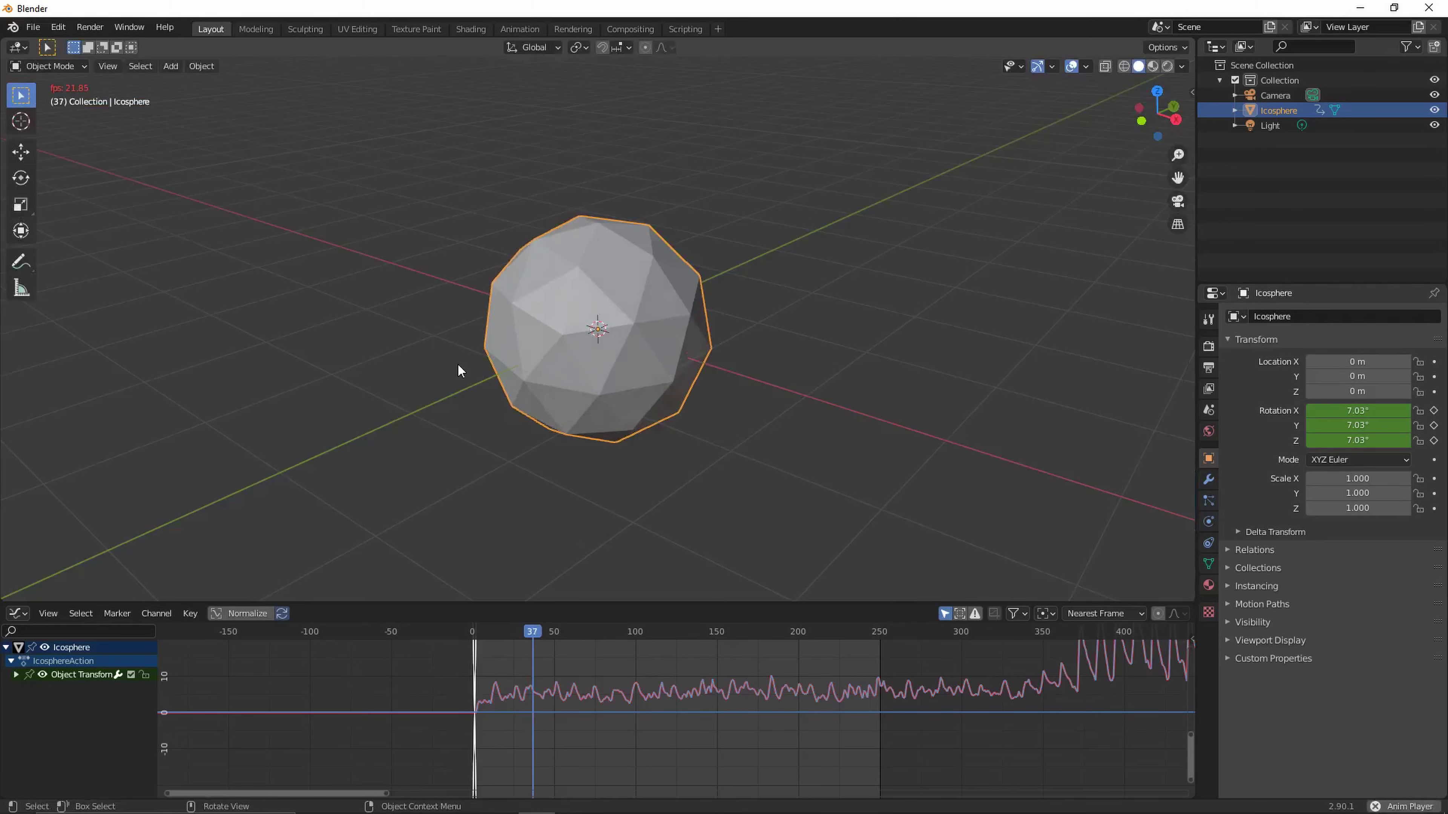
left_click(551, 633)
left_click_drag(549, 635, 432, 635)
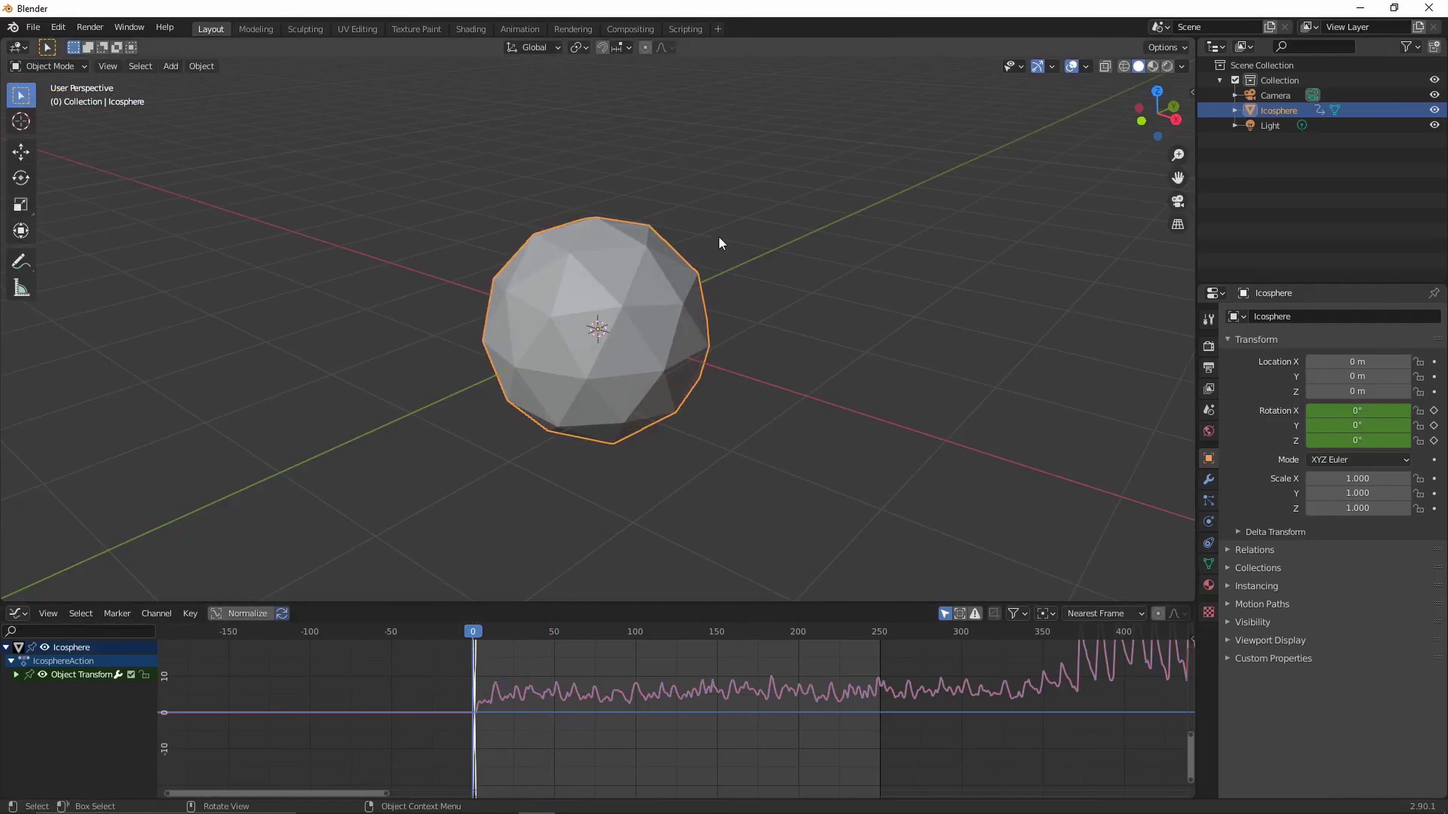
Align the camera to a viewpoint slightly above that frames the whole icosphere
left_click(747, 276)
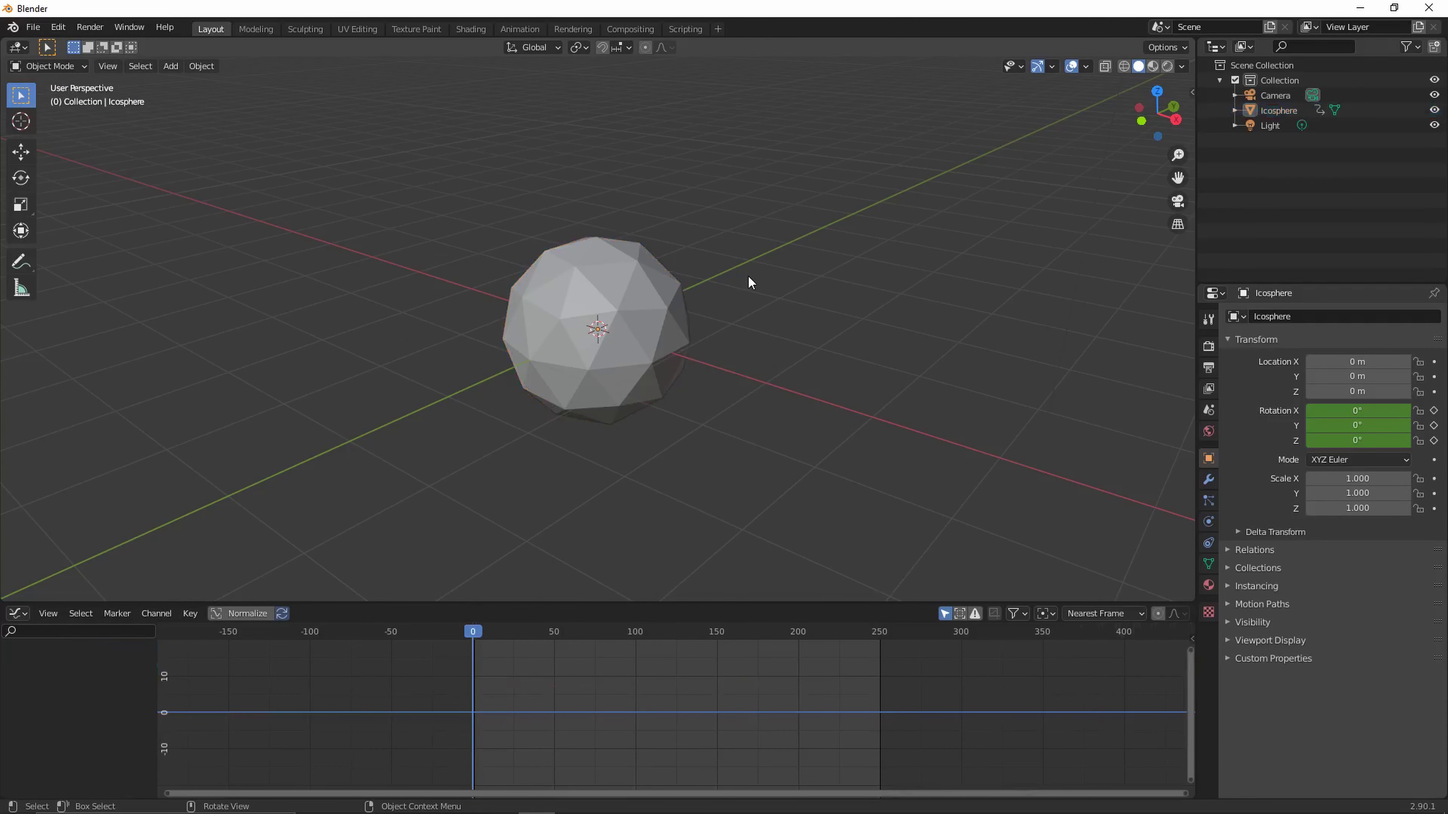
scroll(749, 291, "down", 2)
scroll(744, 296, "up", 1)
scroll(743, 292, "up", 1)
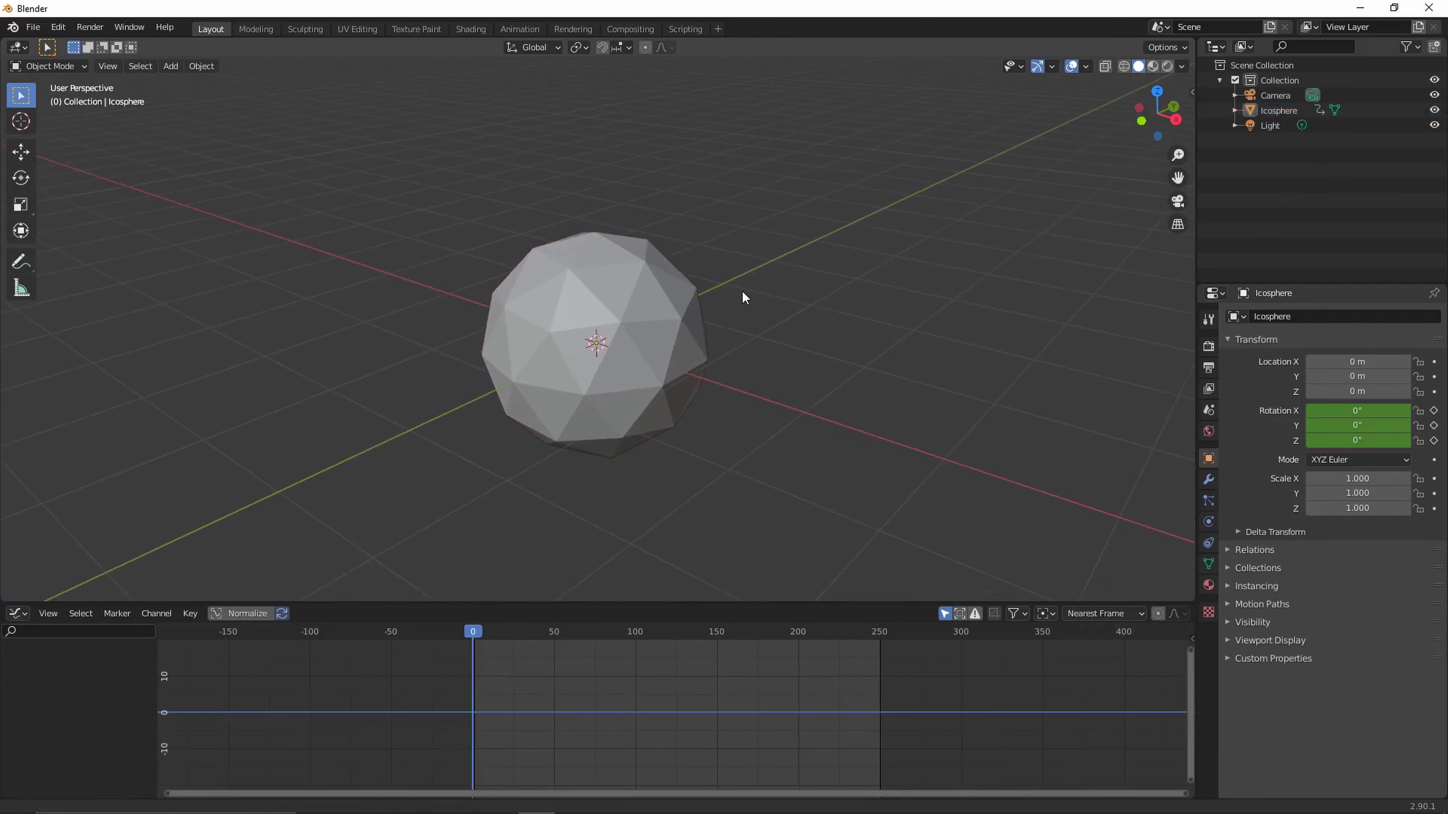
middle_click_drag(744, 292, 735, 309)
key("ctrl+alt+KP_0")
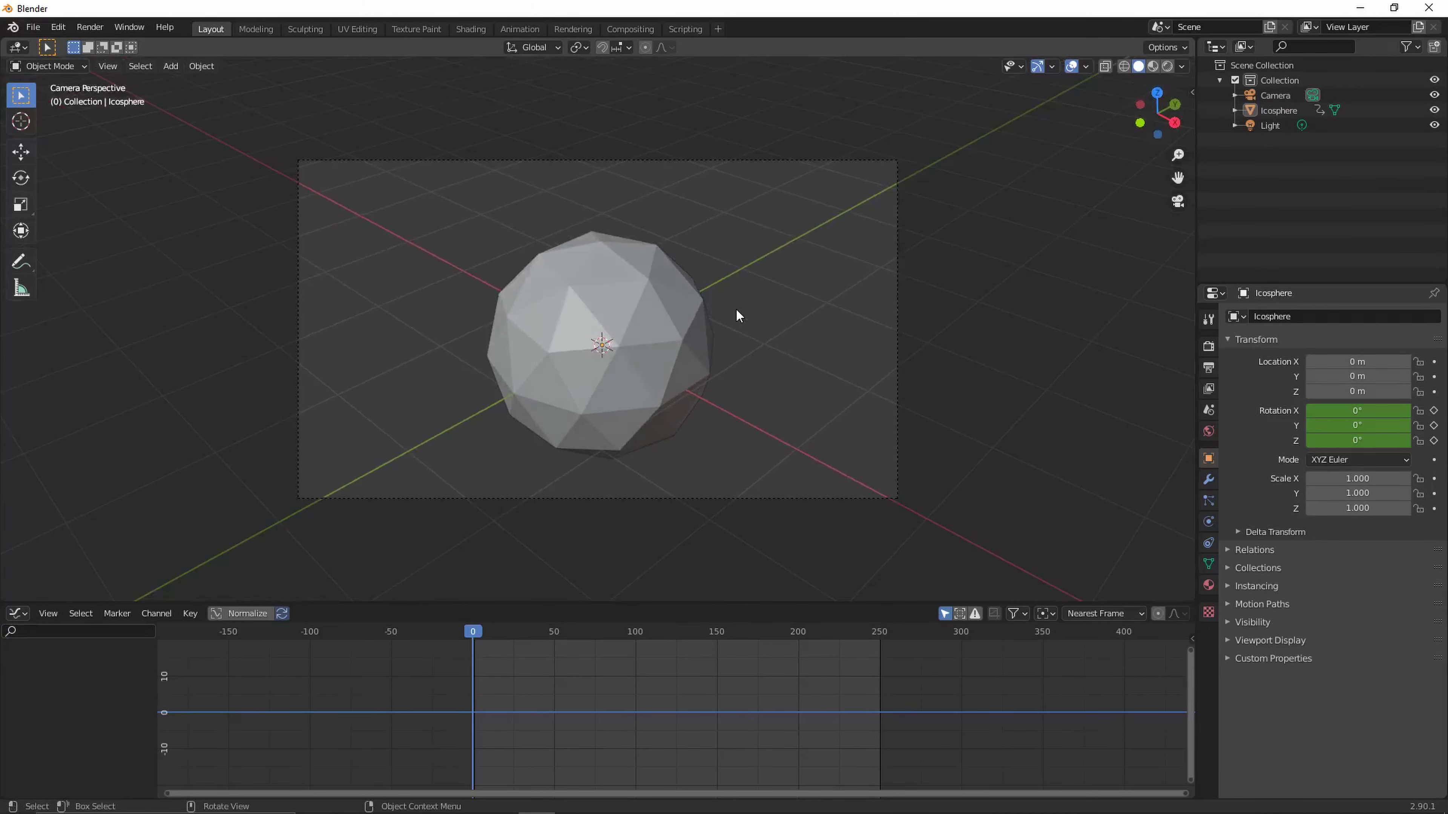
Lock the camera to the view and orbit it to a lower angle on the icosphere, leaving the icosphere selected
key("n")
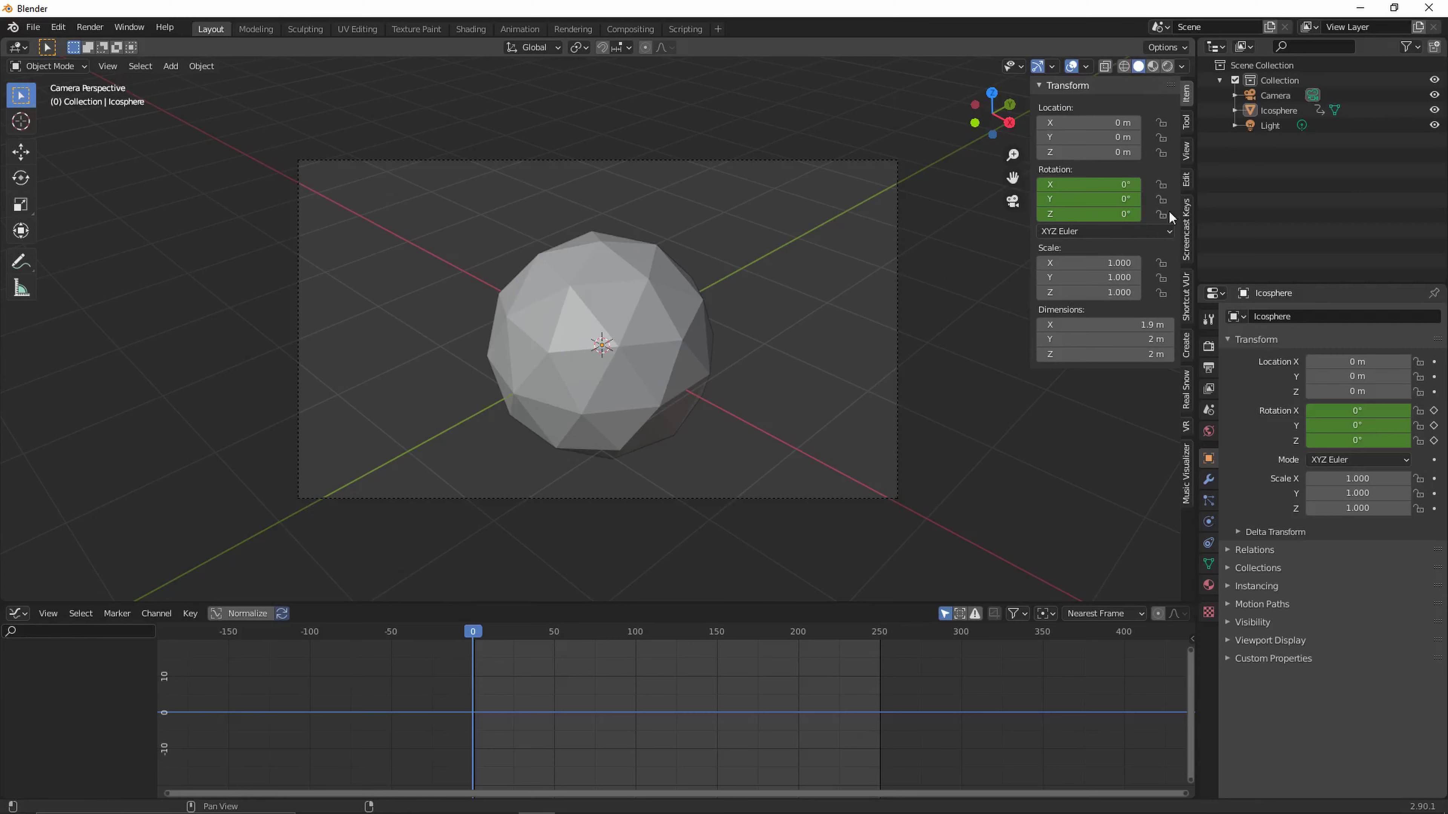
left_click(1185, 155)
left_click(1104, 271)
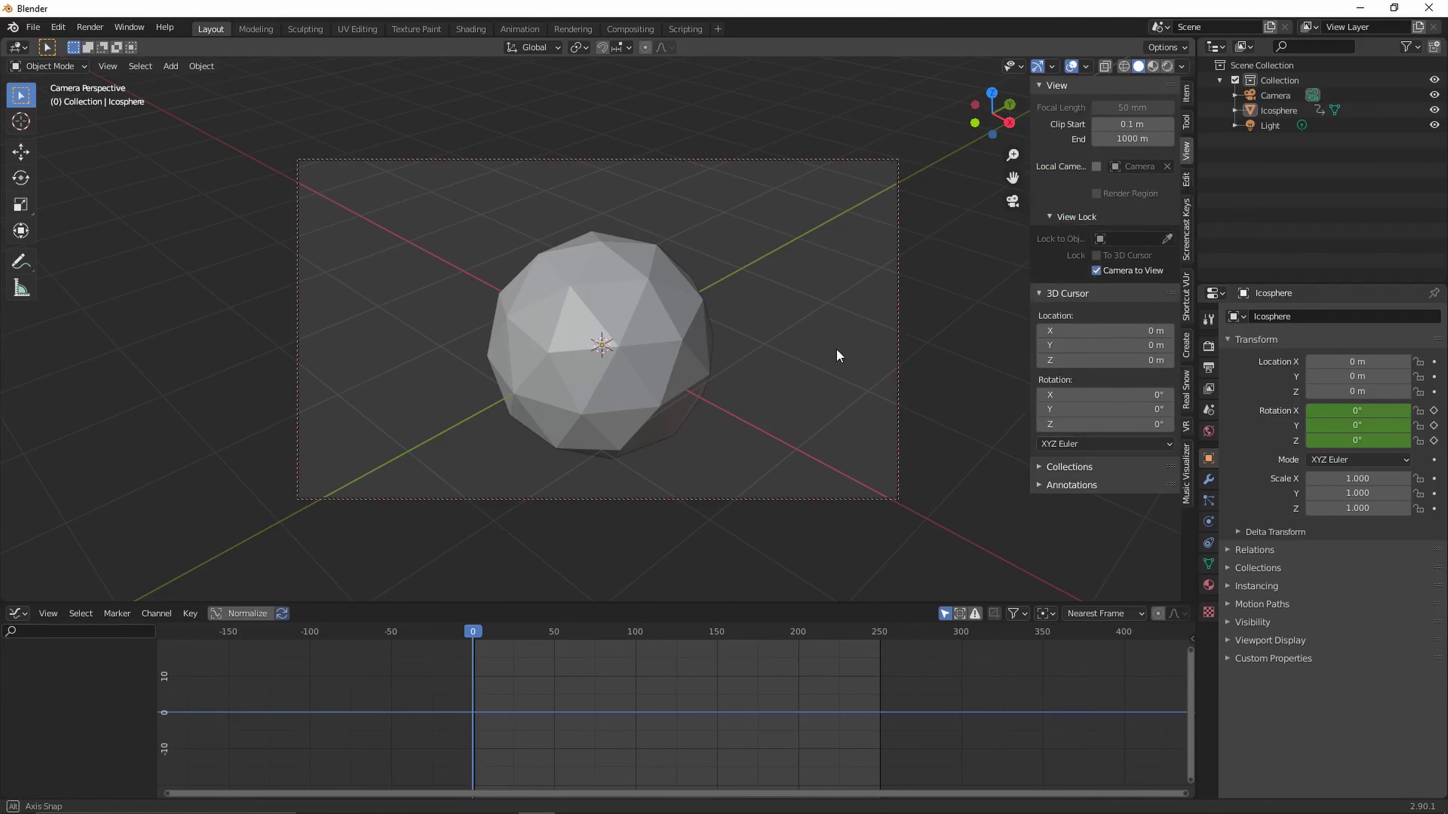
middle_click_drag(835, 349, 791, 356)
left_click(653, 352)
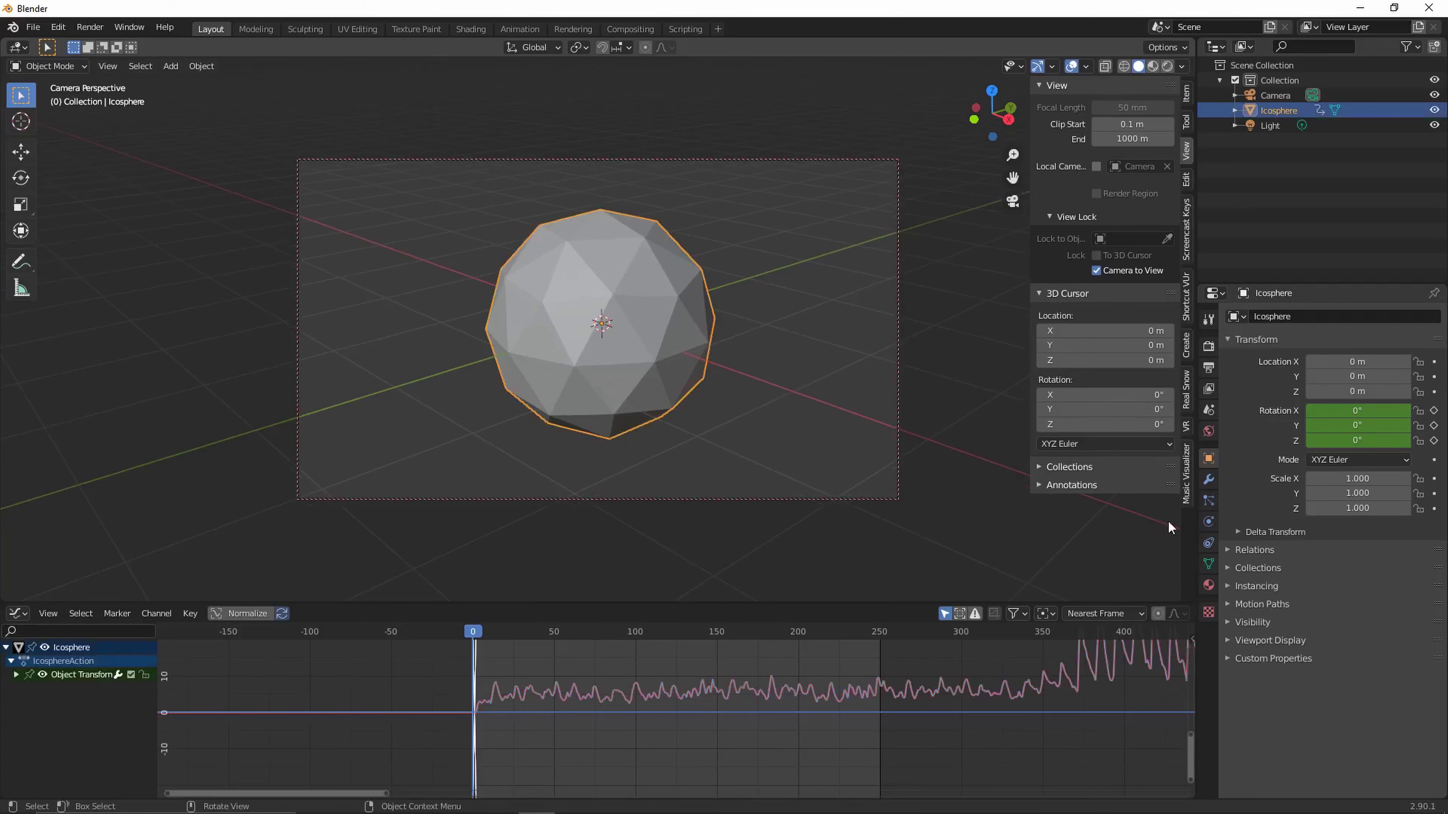
Switch to rendered shading and duplicate the light, placing the copy at about X -1.24 m, Y -5.48 m, Z 4.75 m
left_click(1166, 66)
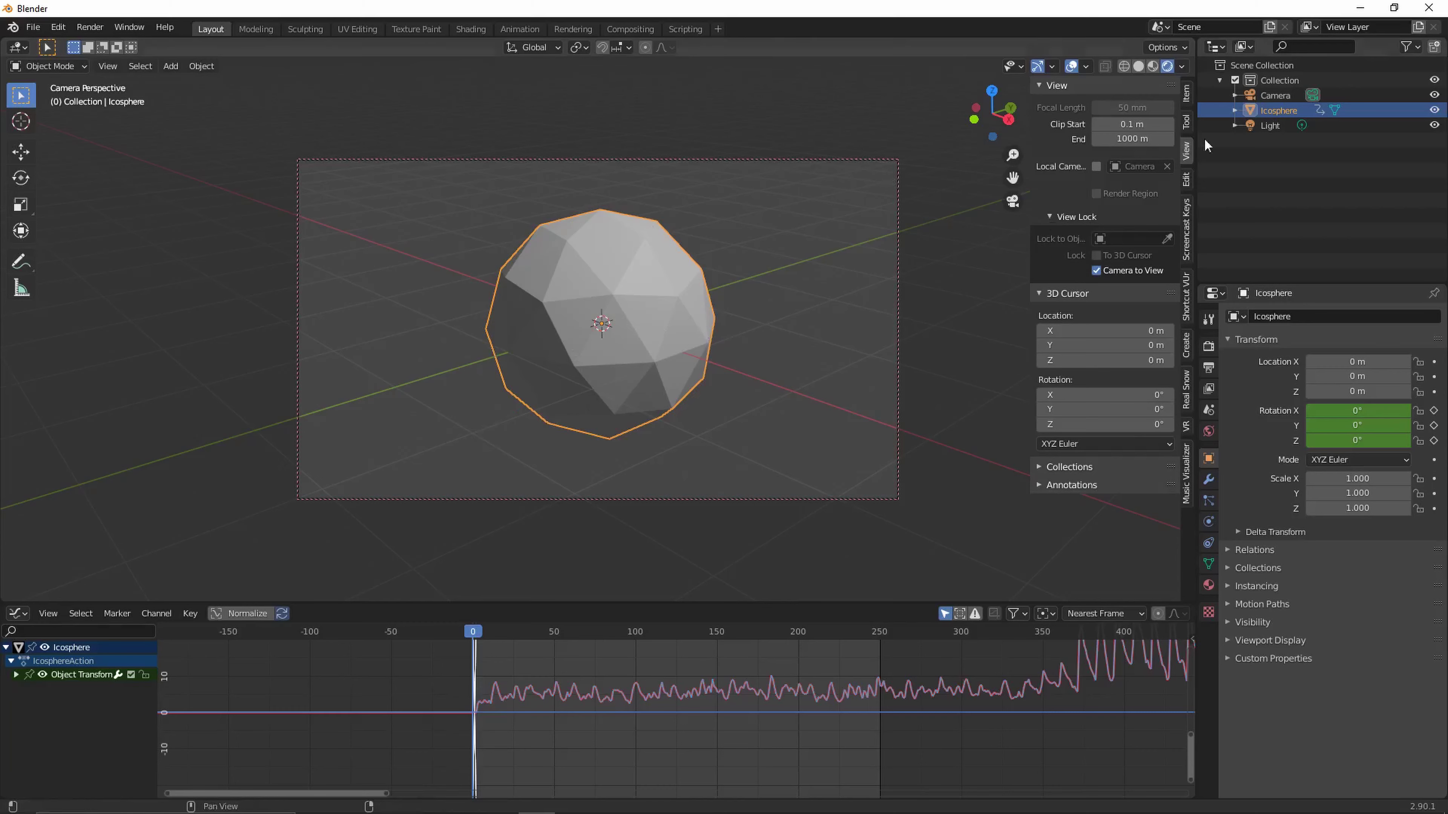
left_click(1277, 125)
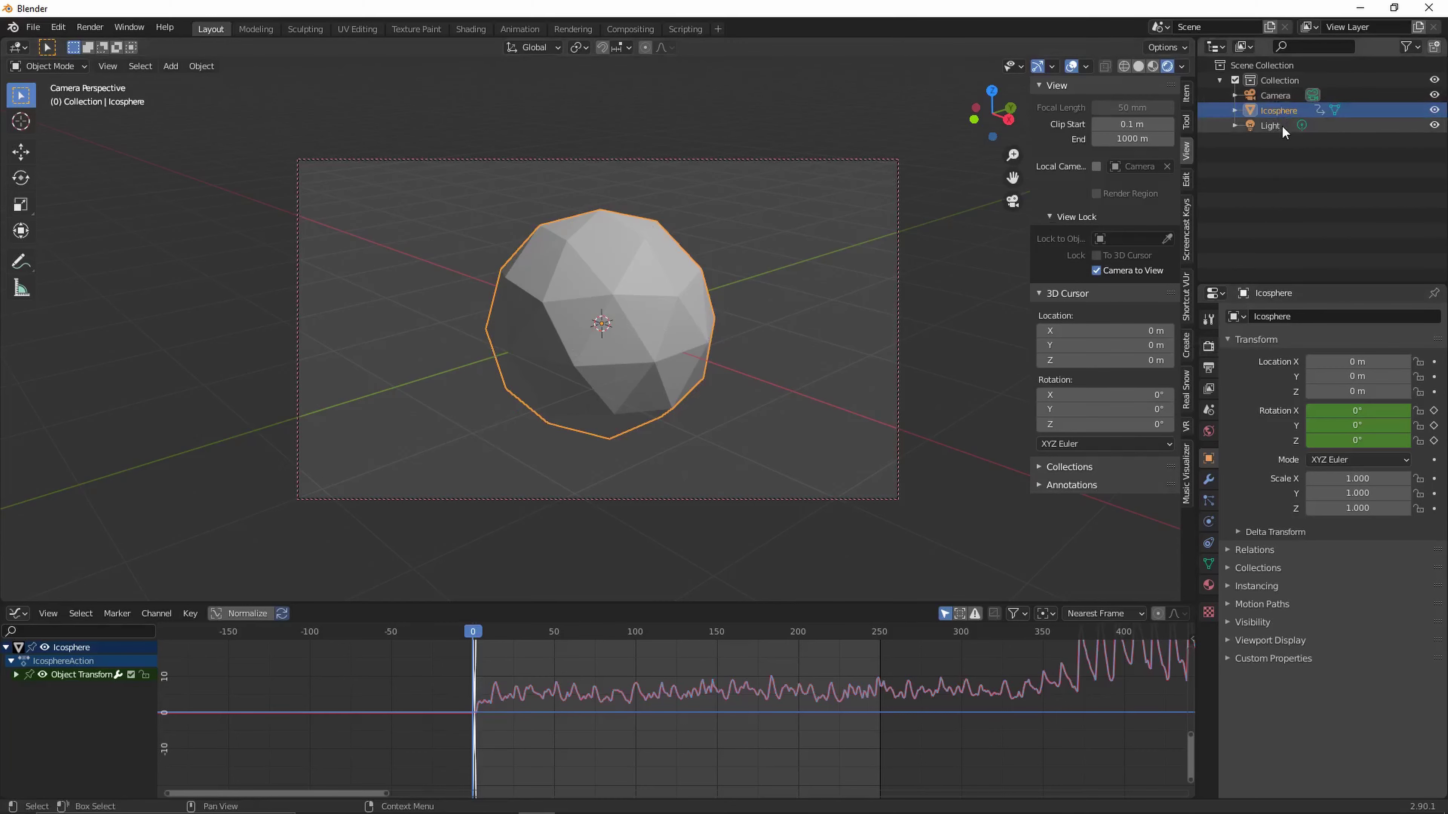
left_click(1013, 201)
scroll(727, 285, "down", 5)
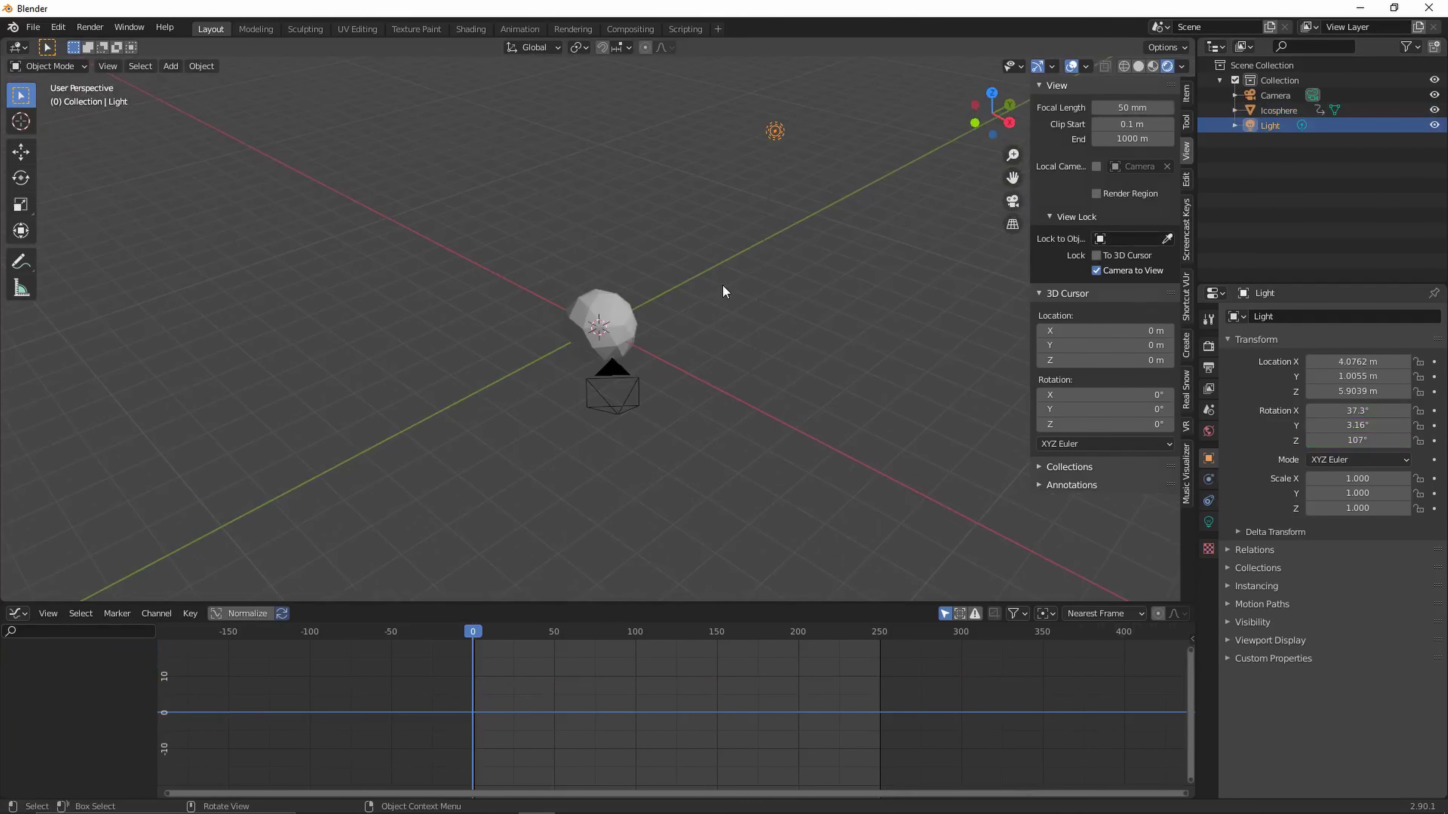
scroll(728, 273, "up", 2)
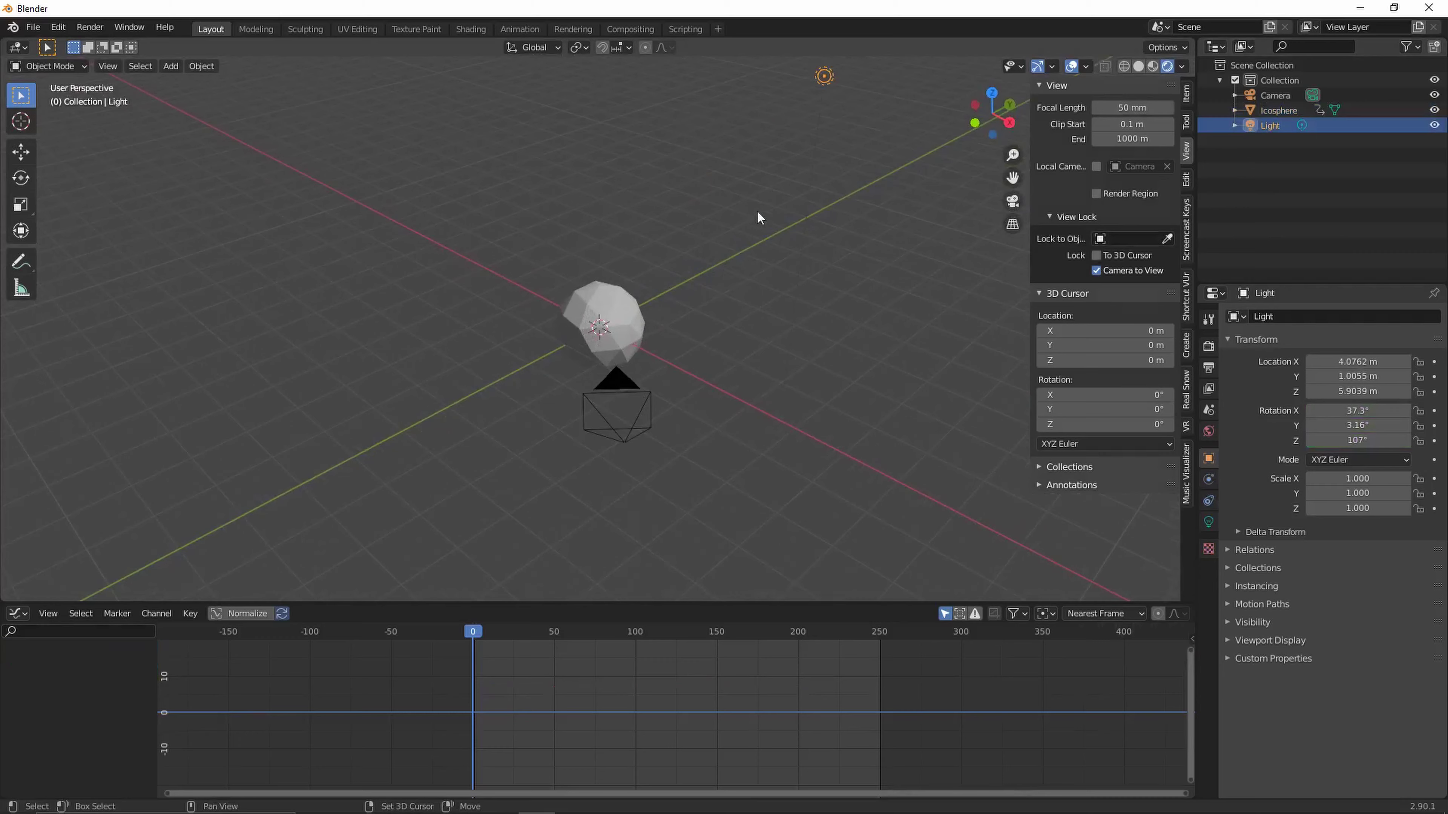
key("shift+d")
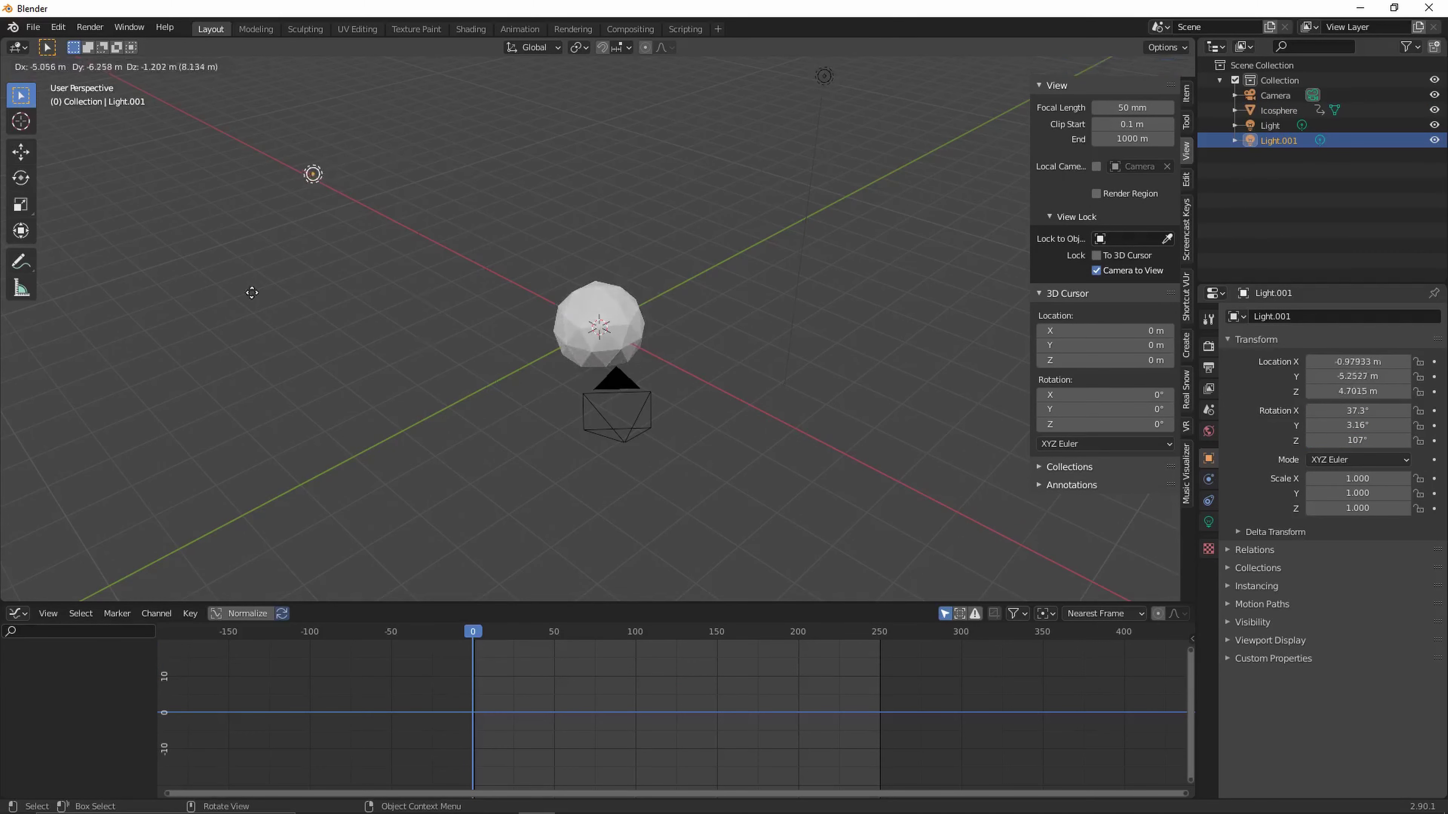
left_click(244, 291)
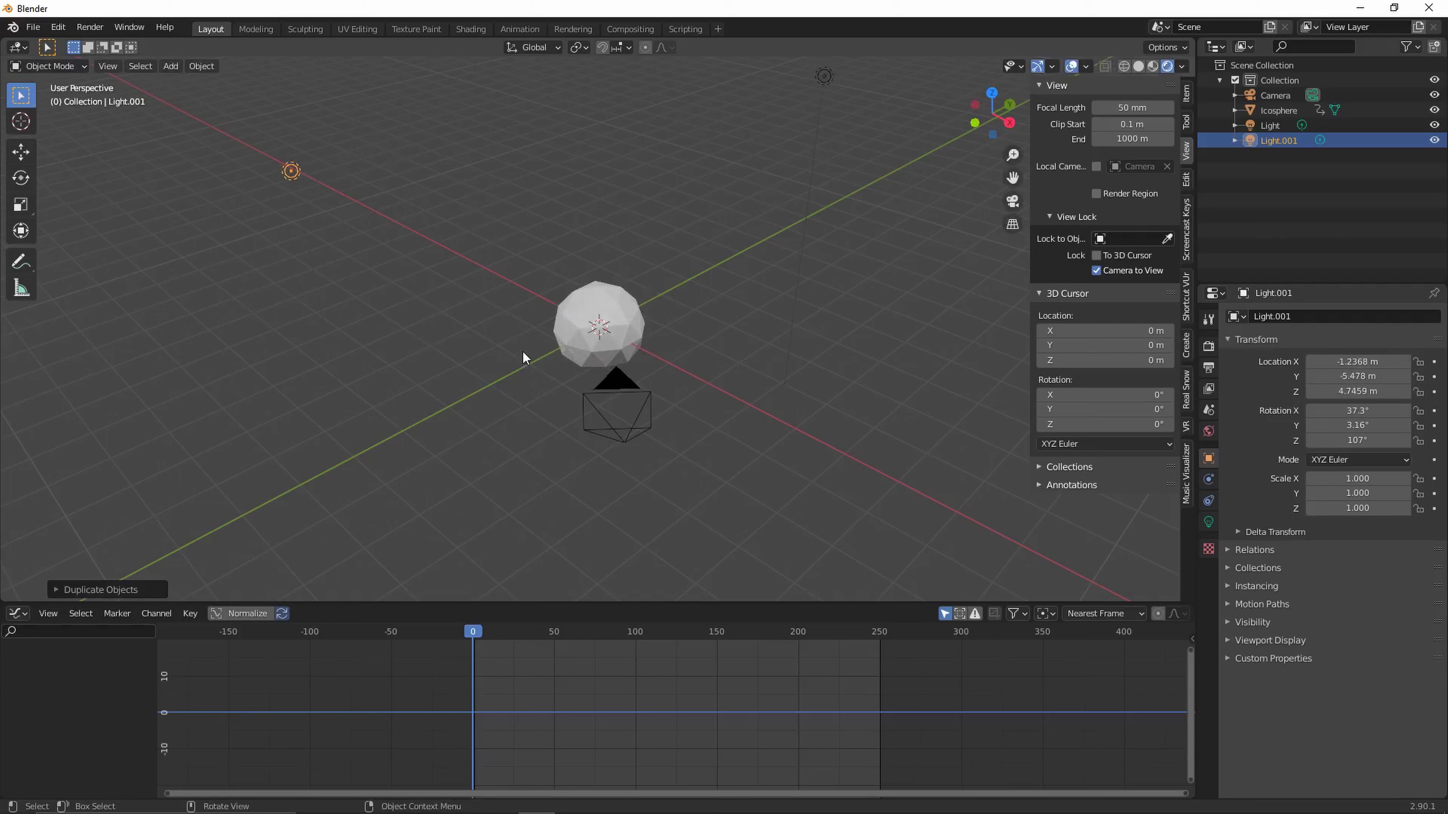
Add a point light and move it straight down below the icosphere to about Z -2.15 m
key("shift+a")
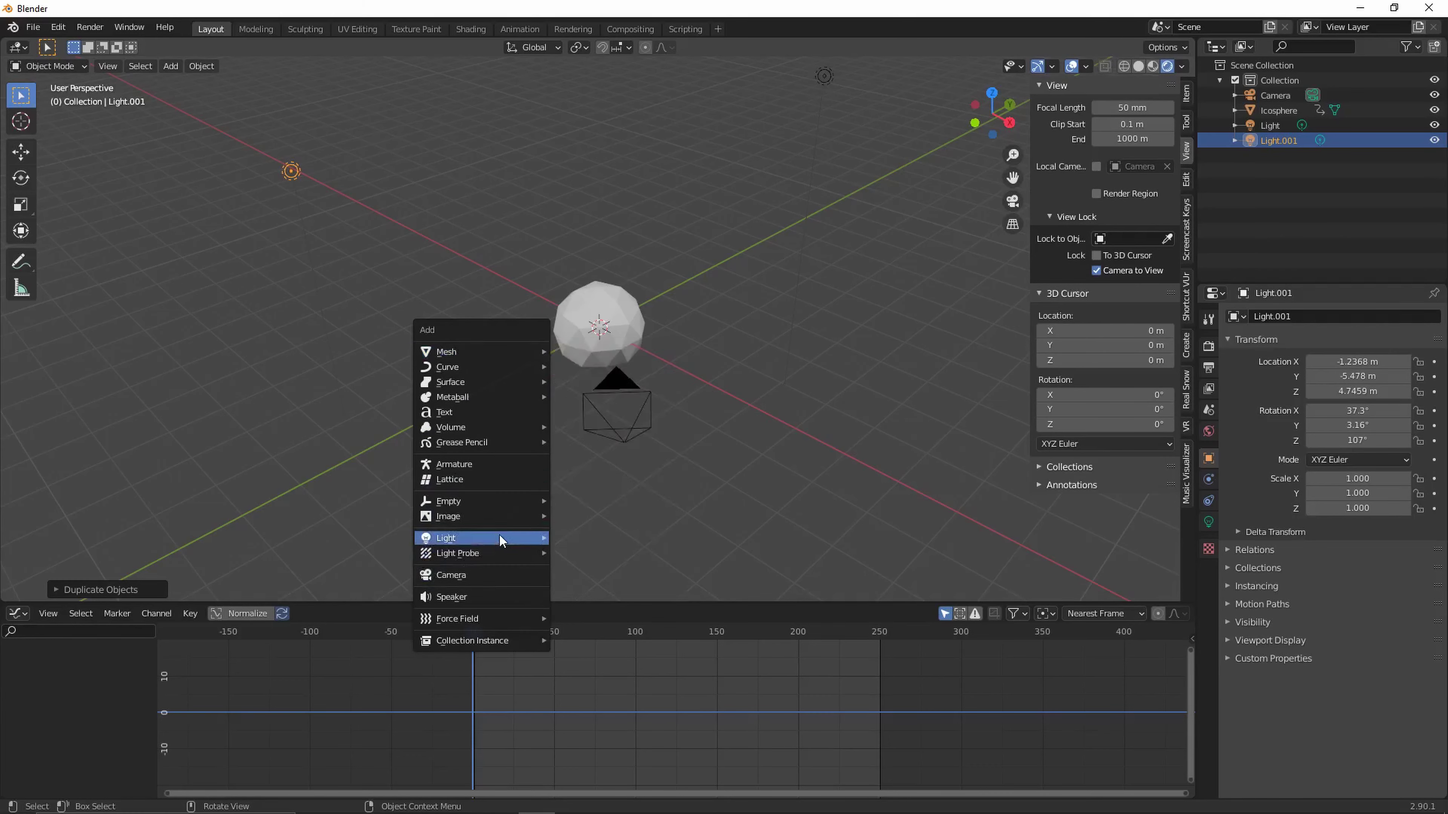
mouse_move(500, 540)
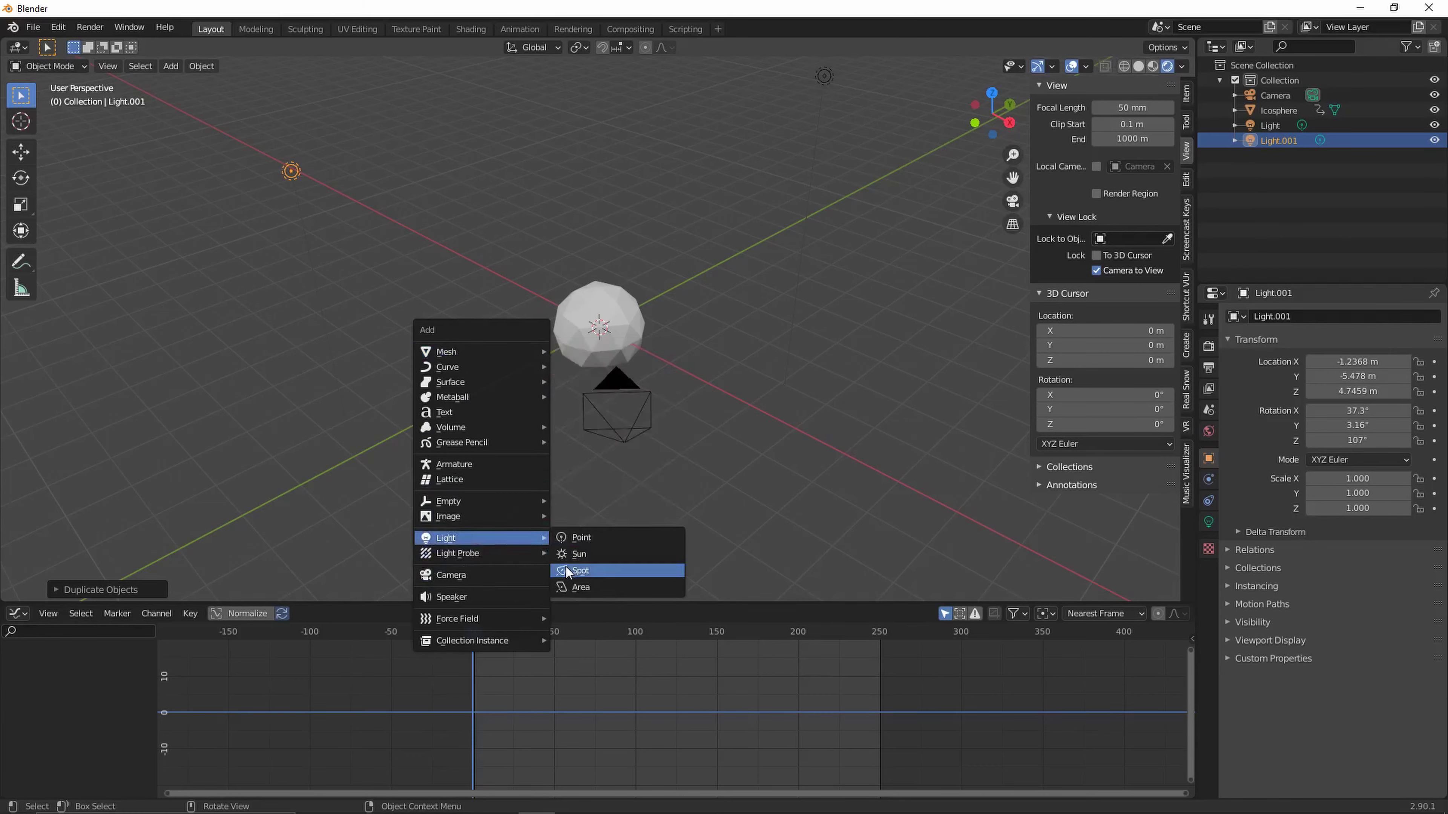
left_click(595, 540)
scroll(720, 437, "up", 5)
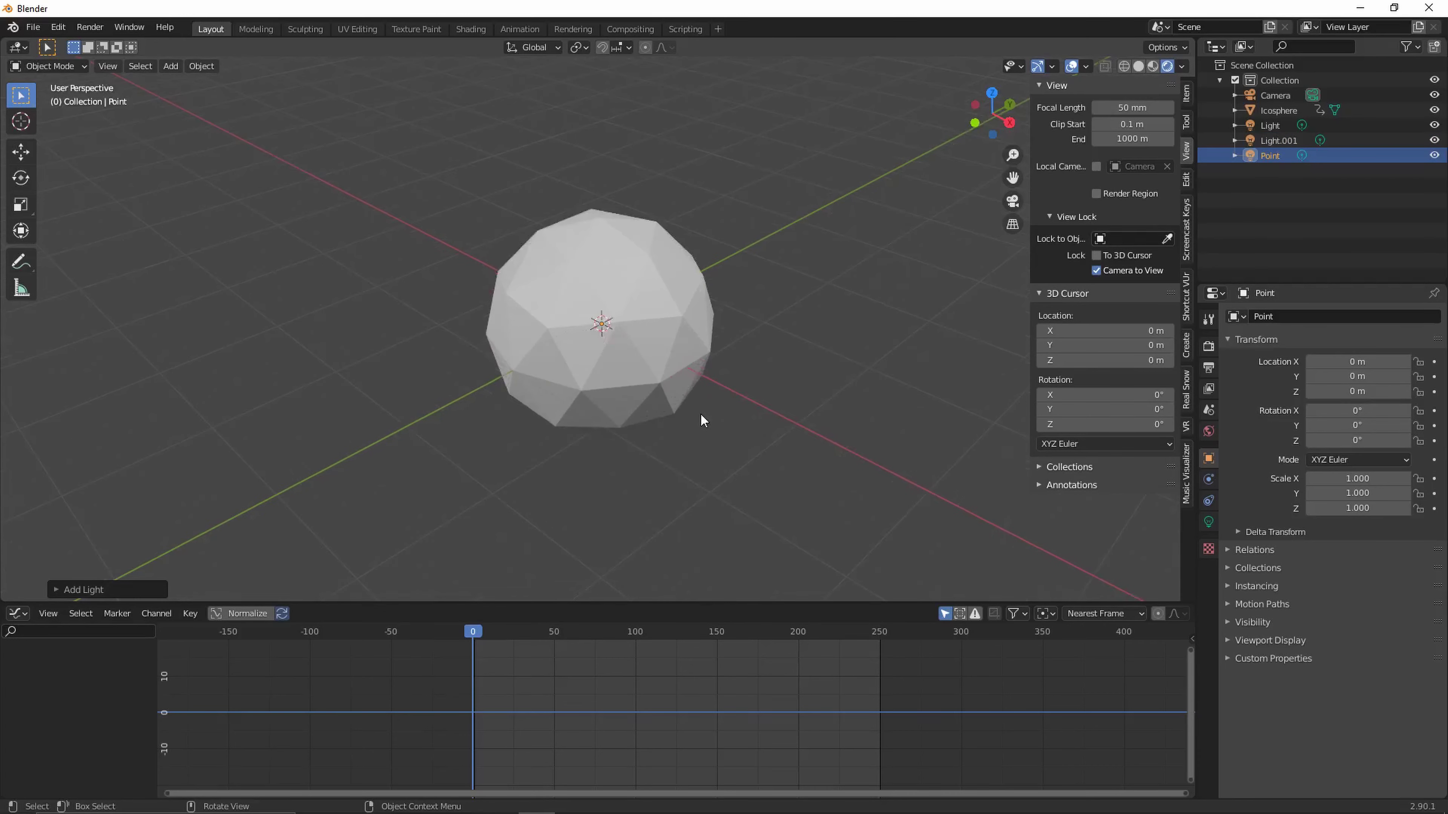
key("g")
key("z")
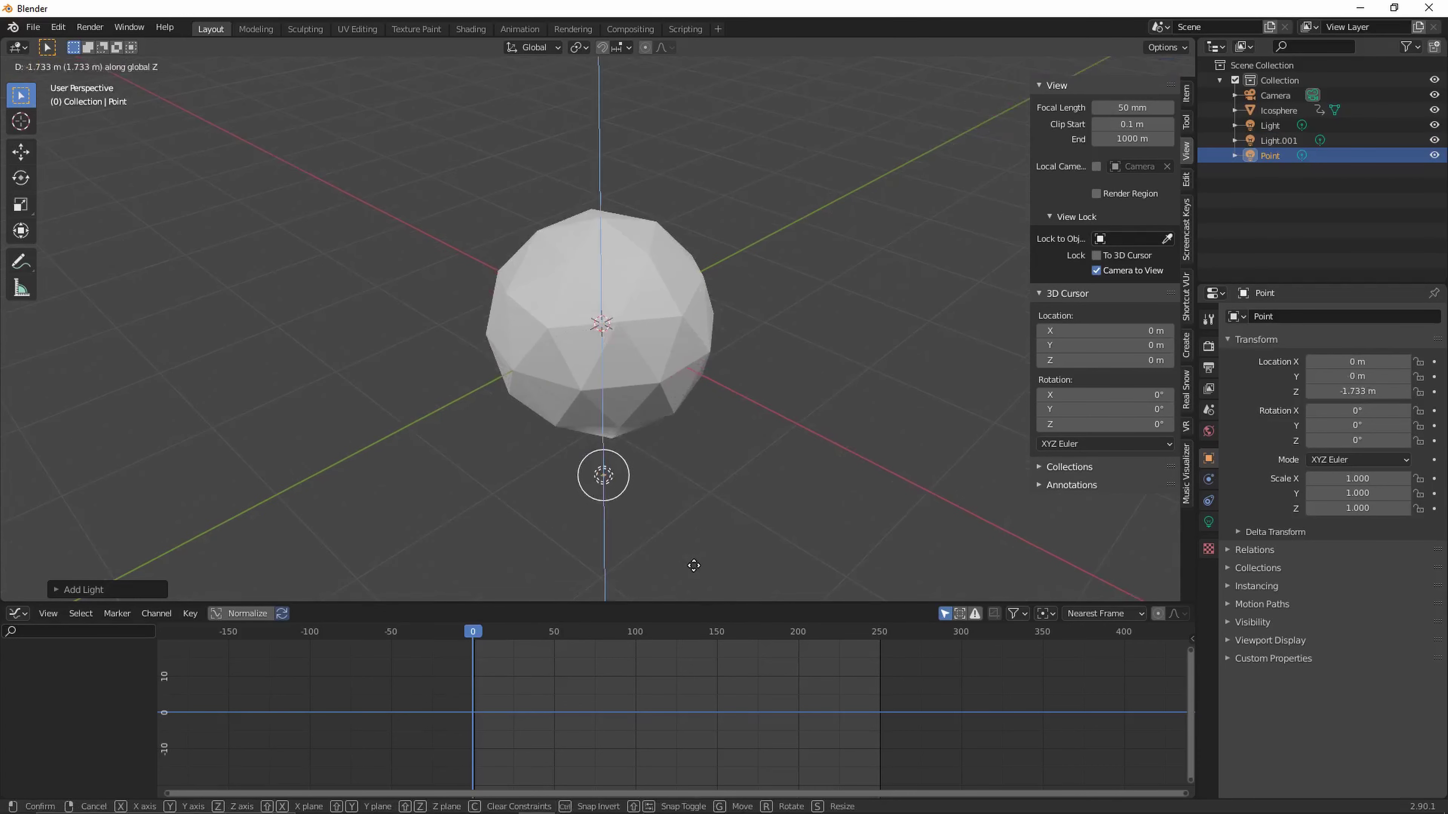
left_click(698, 596)
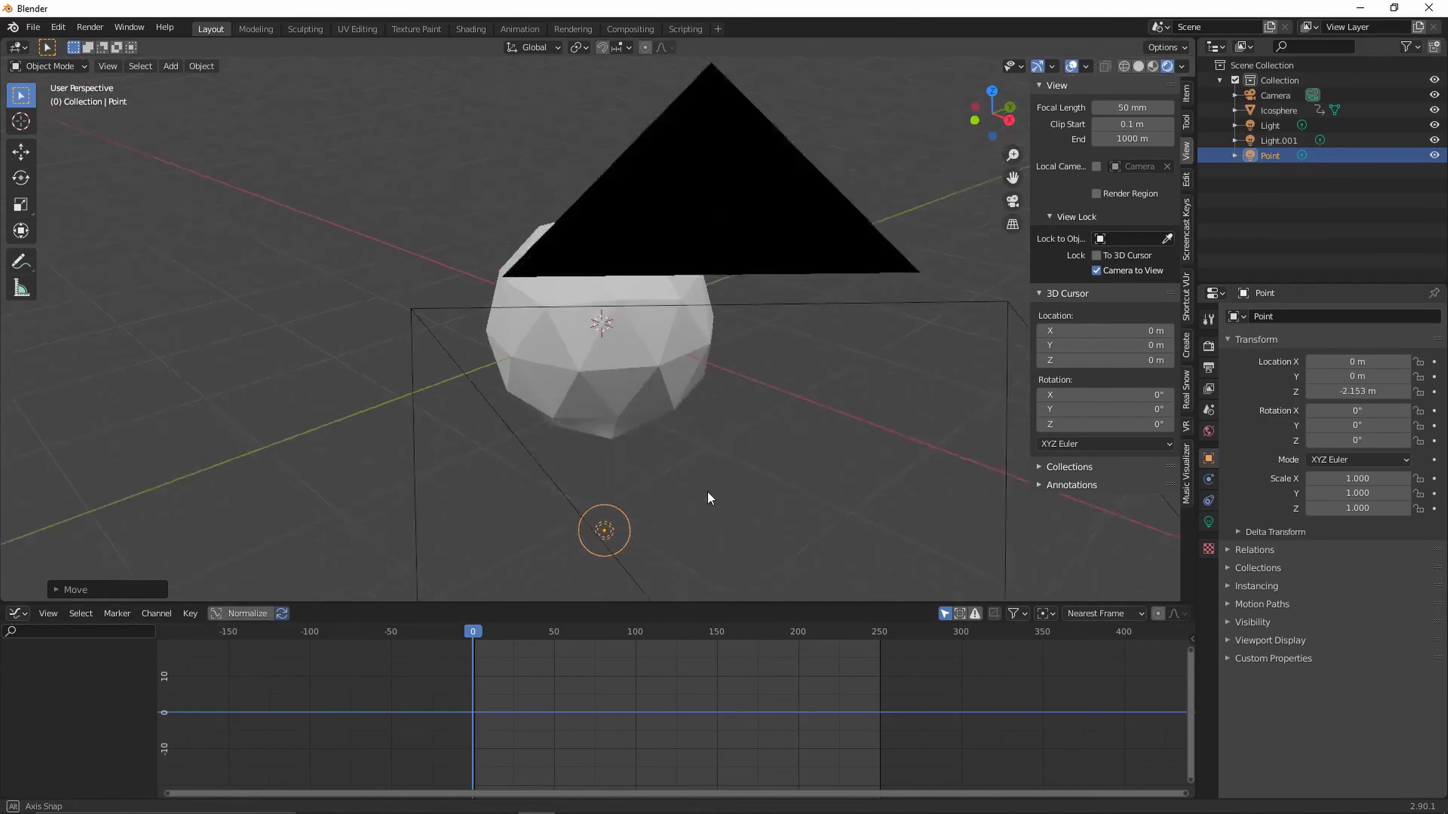
Add a floor plane below the icosphere at about Z -1.61 m and scale it up to about 6.6
scroll(700, 500, "down", 5)
middle_click_drag(700, 500, 644, 501)
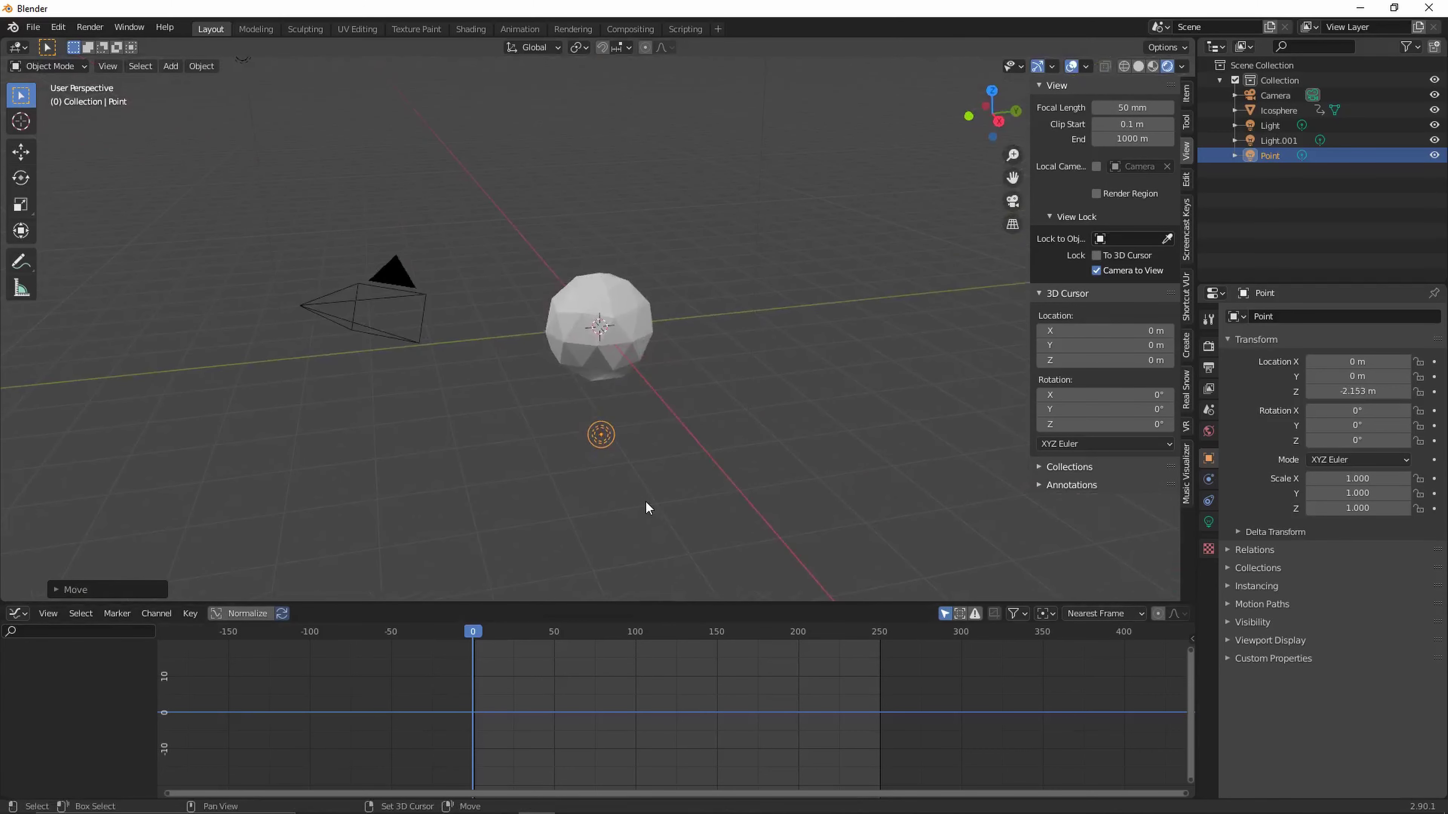
key("shift+a")
mouse_move(629, 315)
left_click(696, 314)
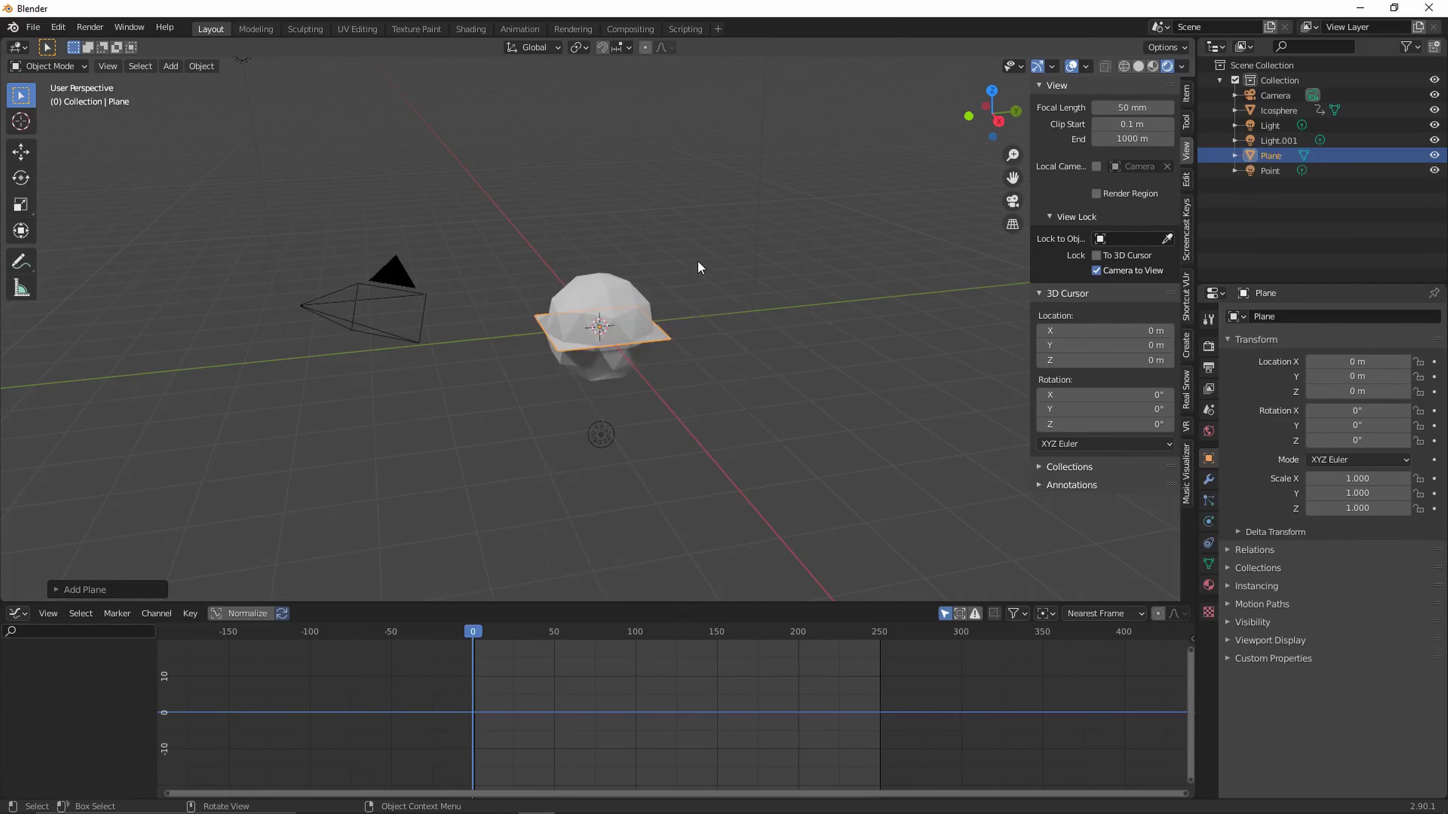
key("g")
key("z")
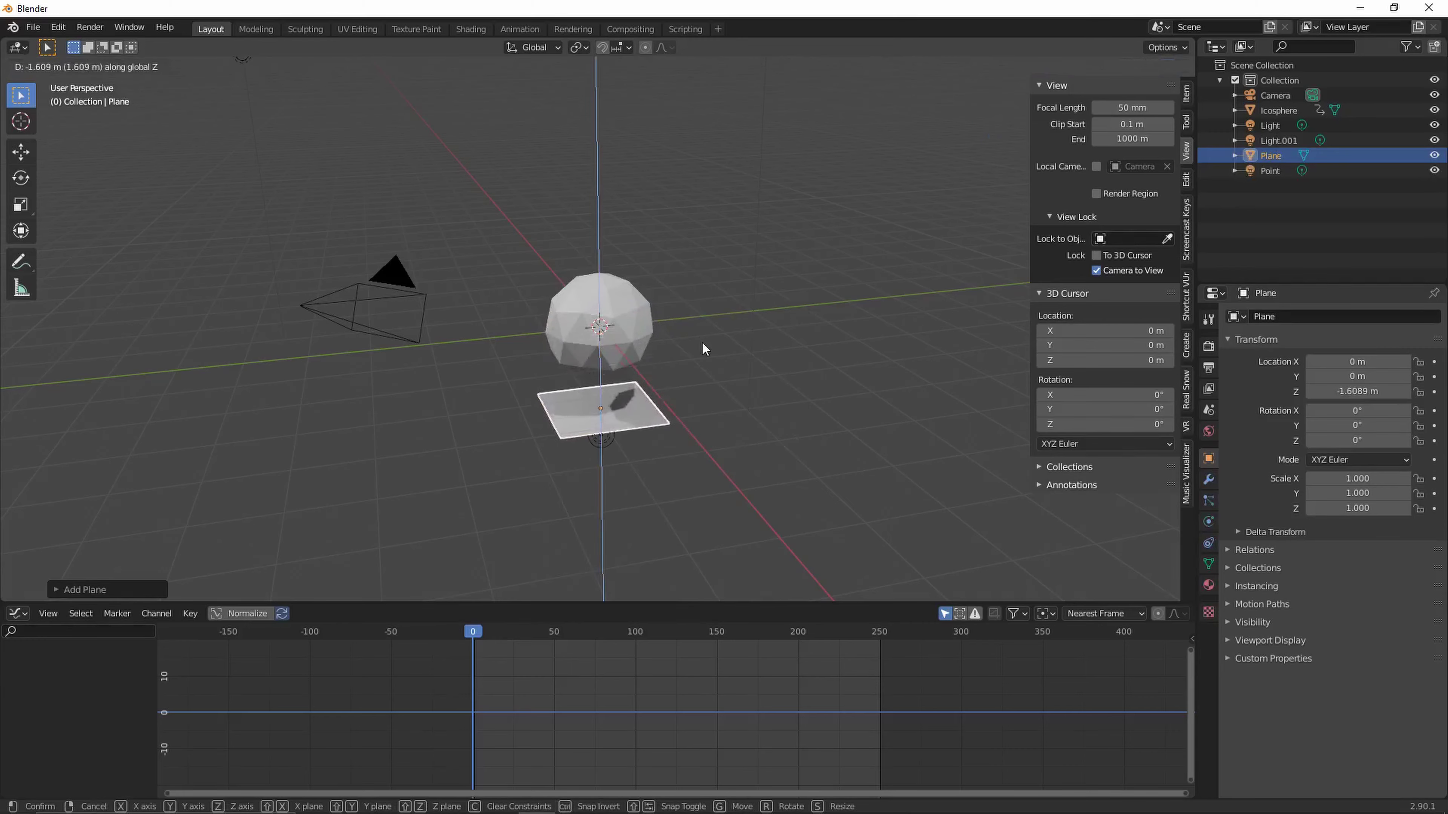
left_click(705, 347)
key("s")
left_click(146, 268)
Duplicate the floor plane in place and rotate the copy 90° about the global Y axis so it stands upright
scroll(256, 261, "down", 3)
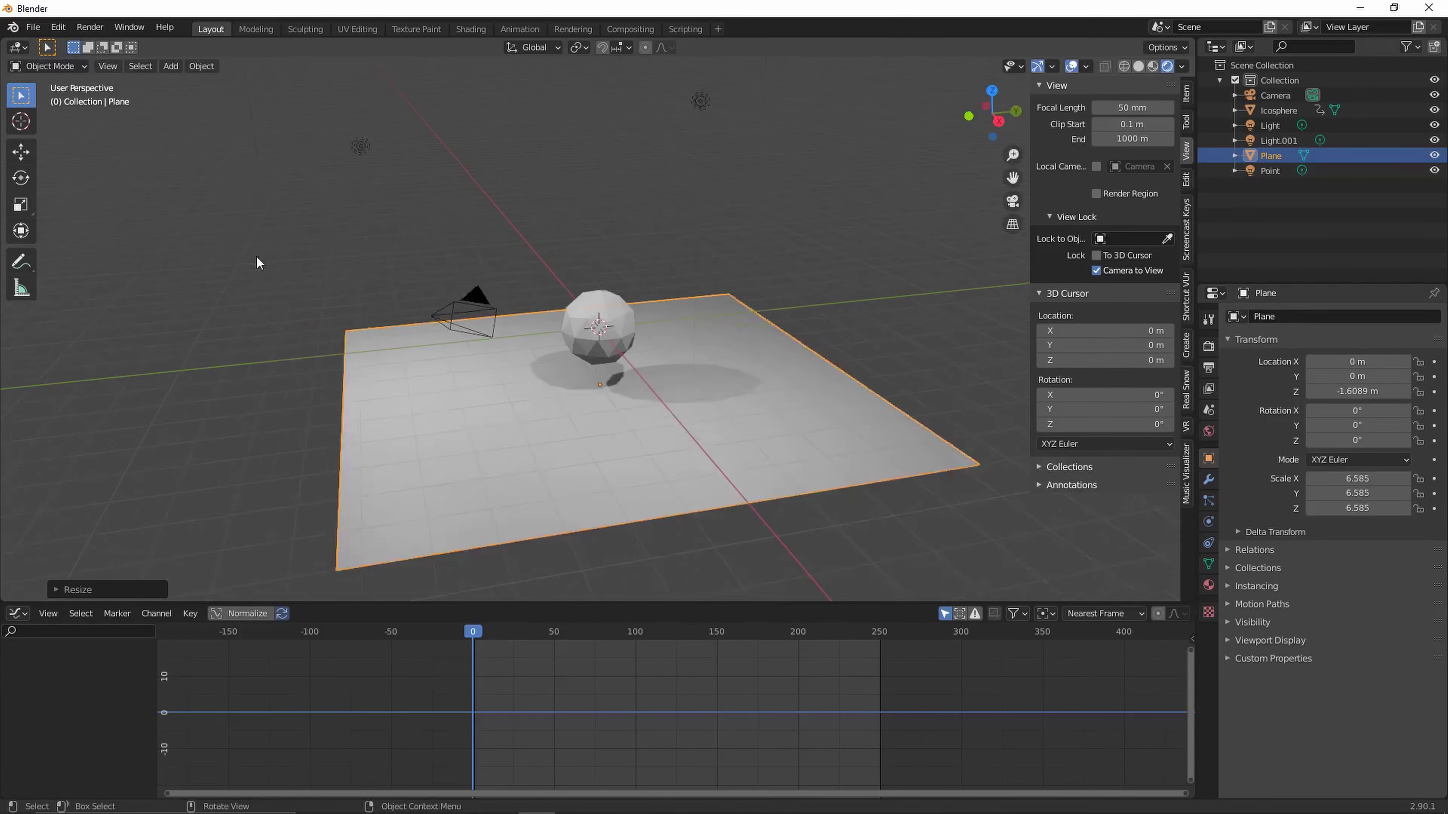
middle_click_drag(260, 262, 473, 294)
key("shift+d")
key("r")
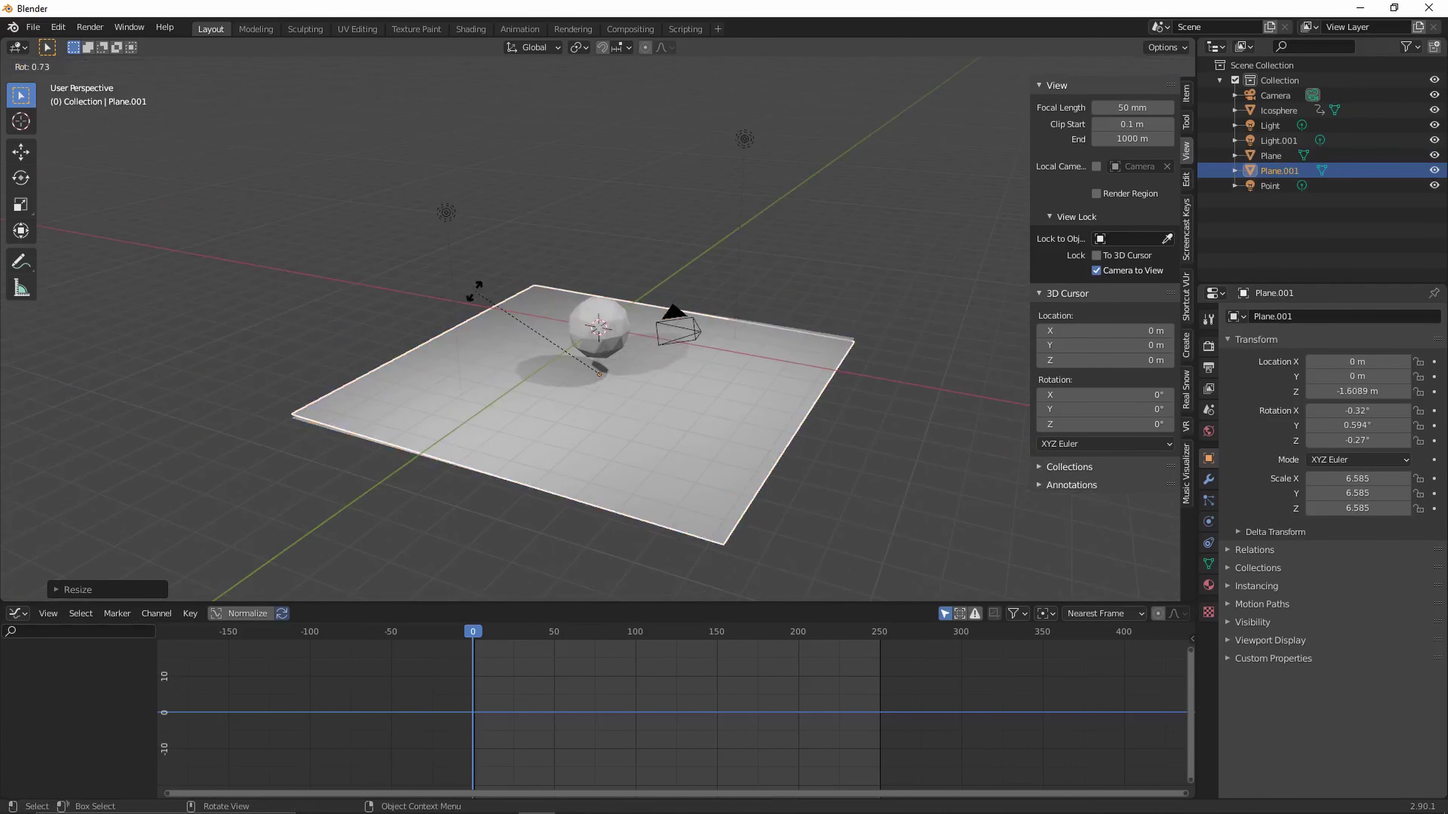
key("x")
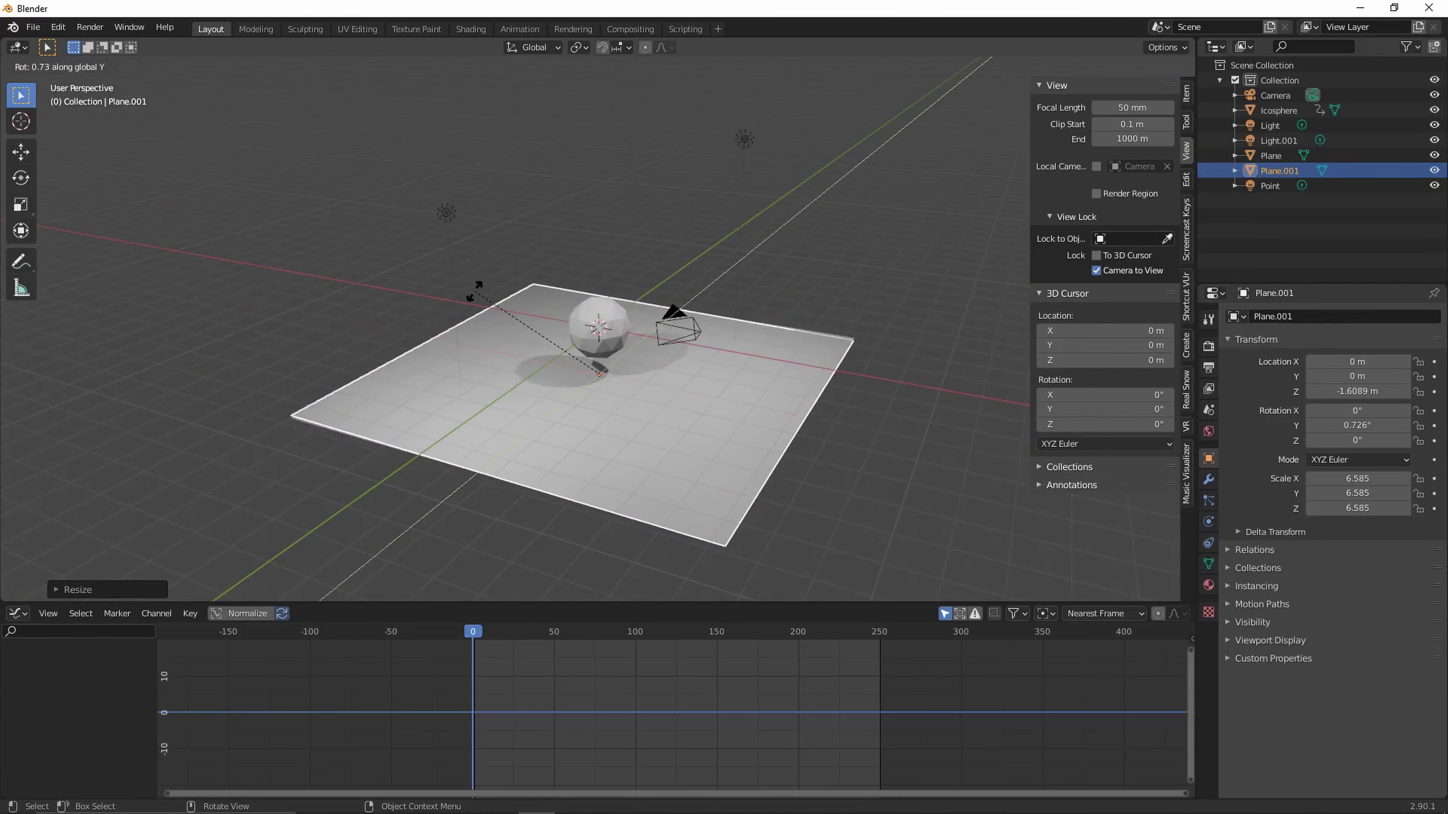
type("y90")
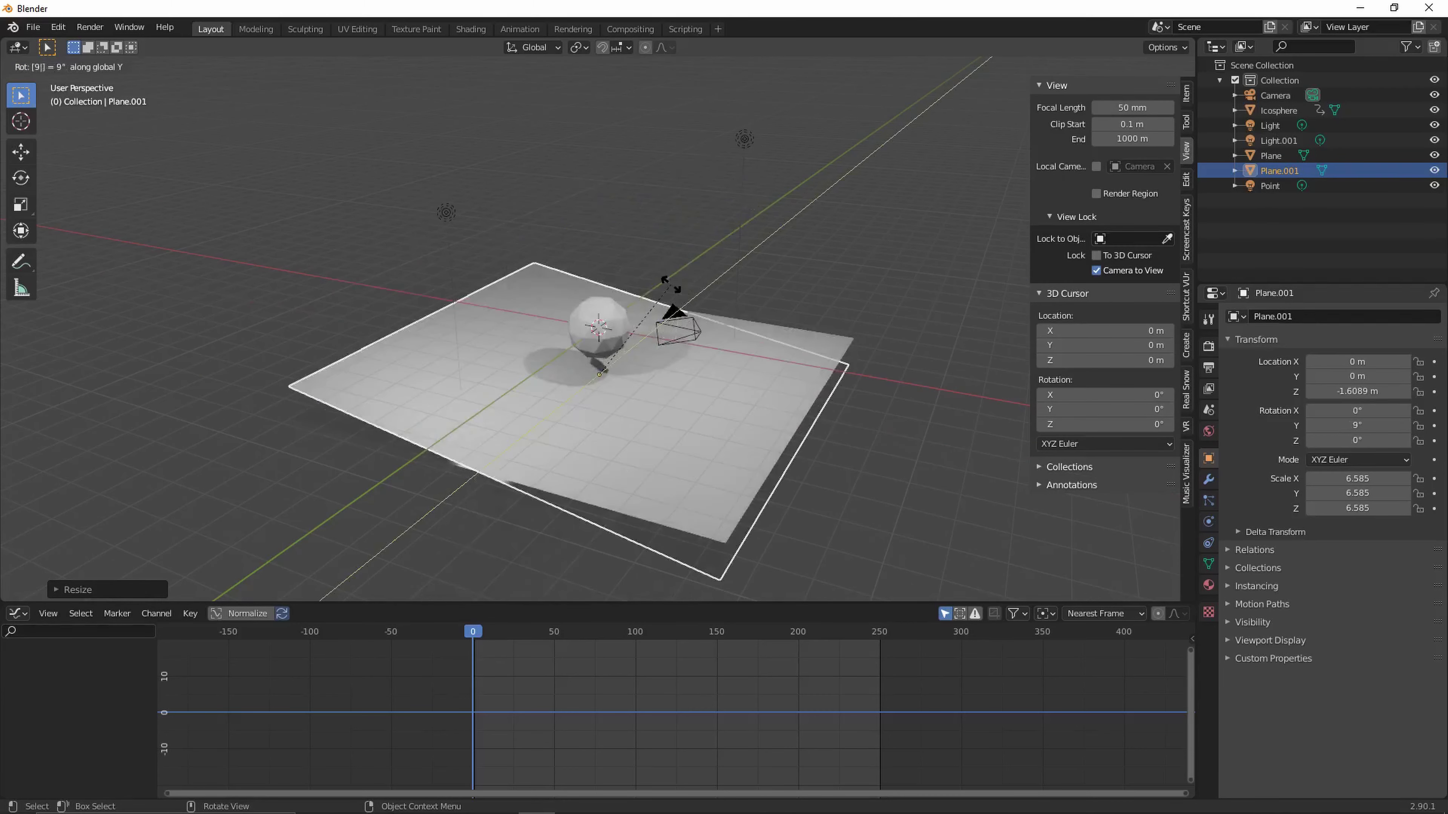
key("Return")
key("shift+d")
key("z")
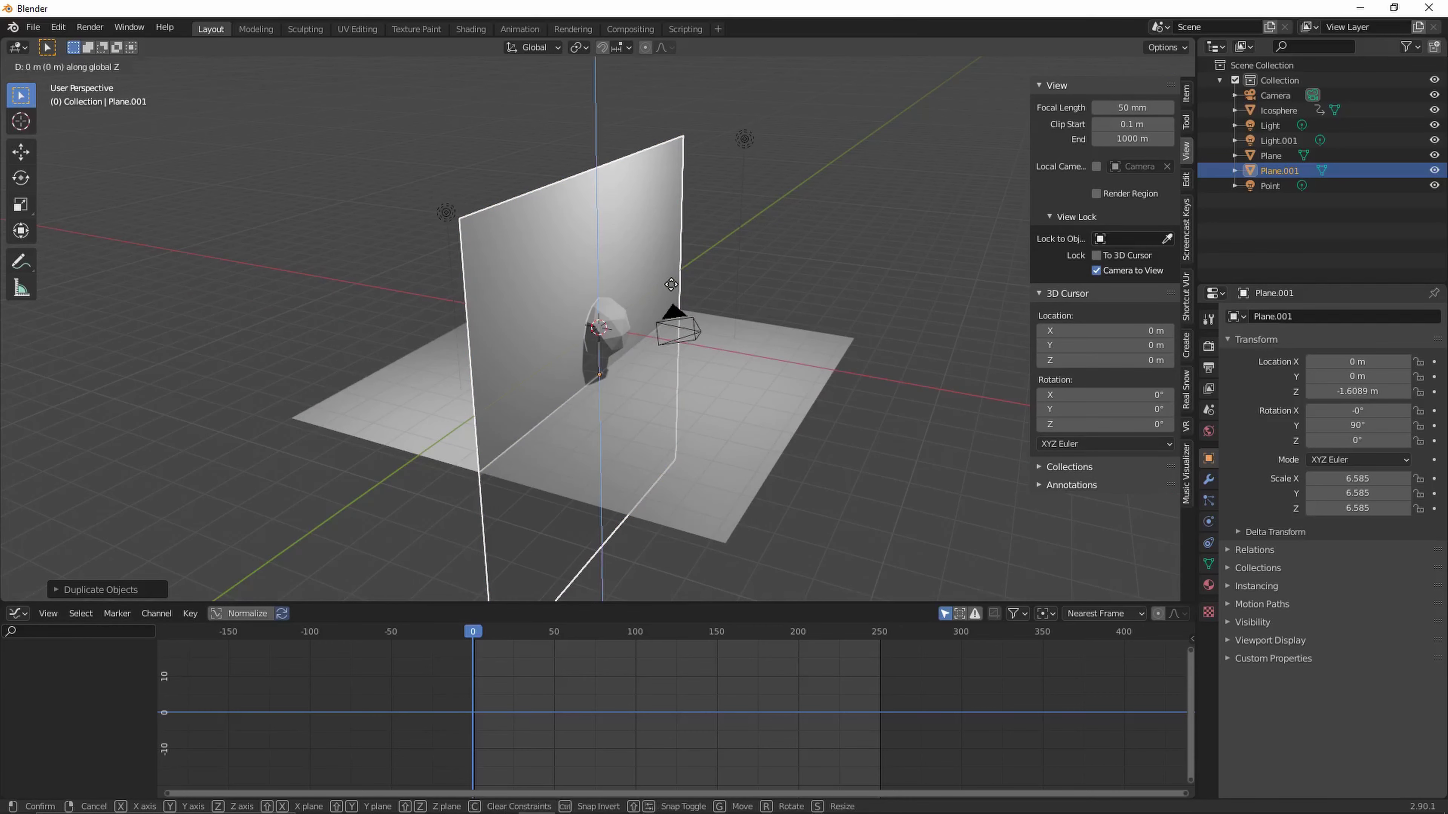
key("y")
right_click(671, 285)
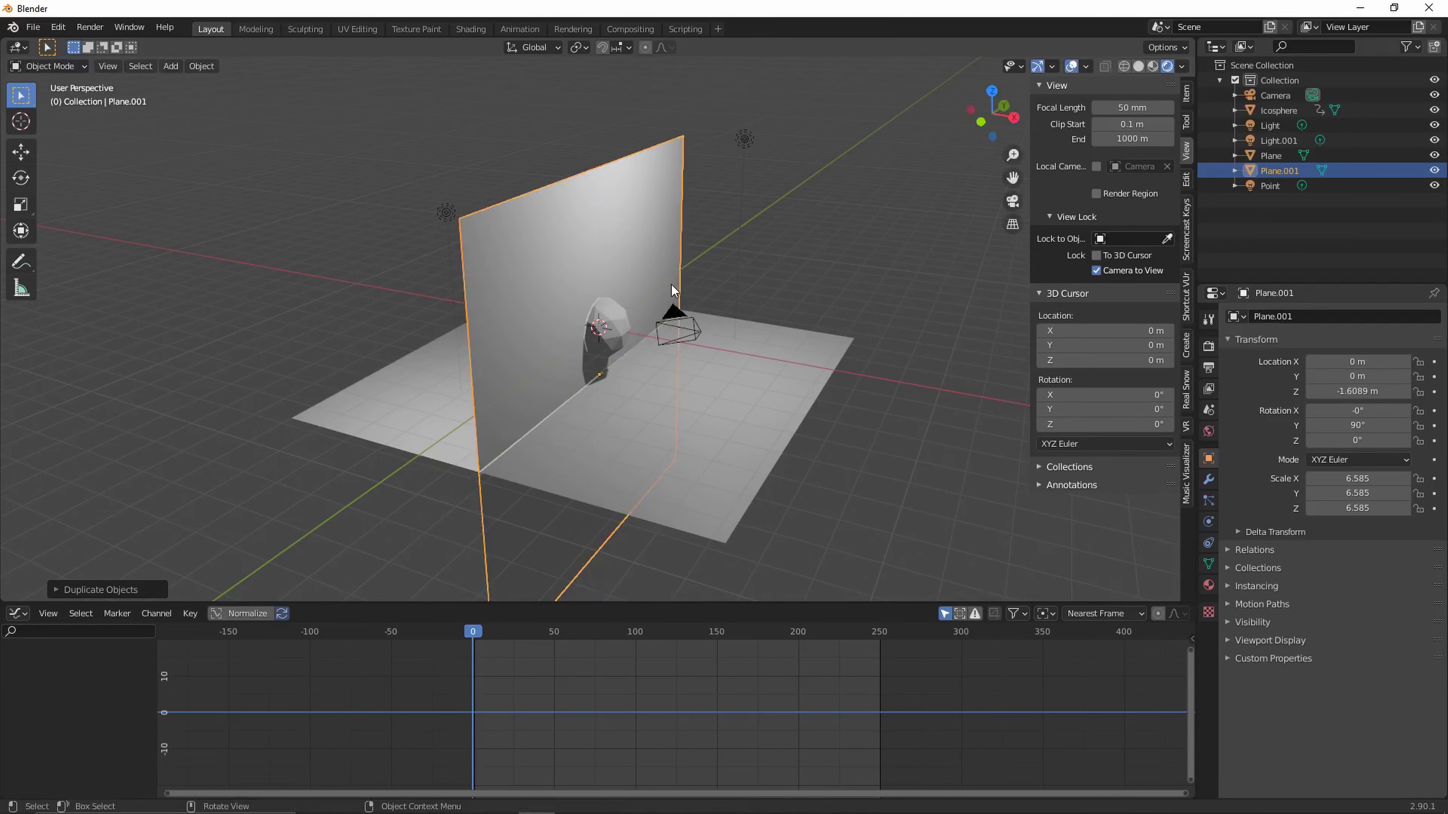
Move the upright plane along the global X axis to about -3.65 m as a wall behind the icosphere
key("g")
key("y")
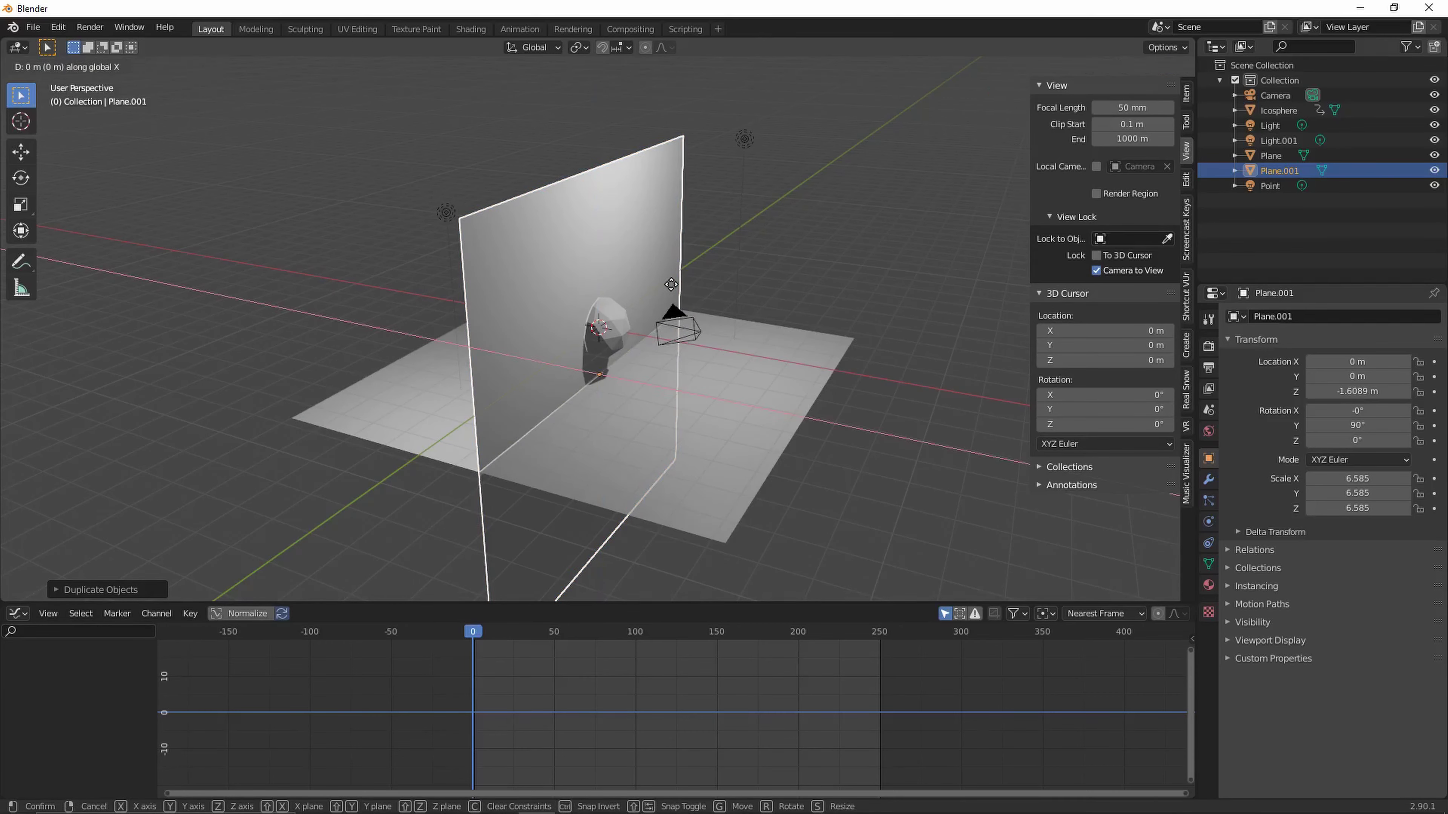
left_click(579, 266)
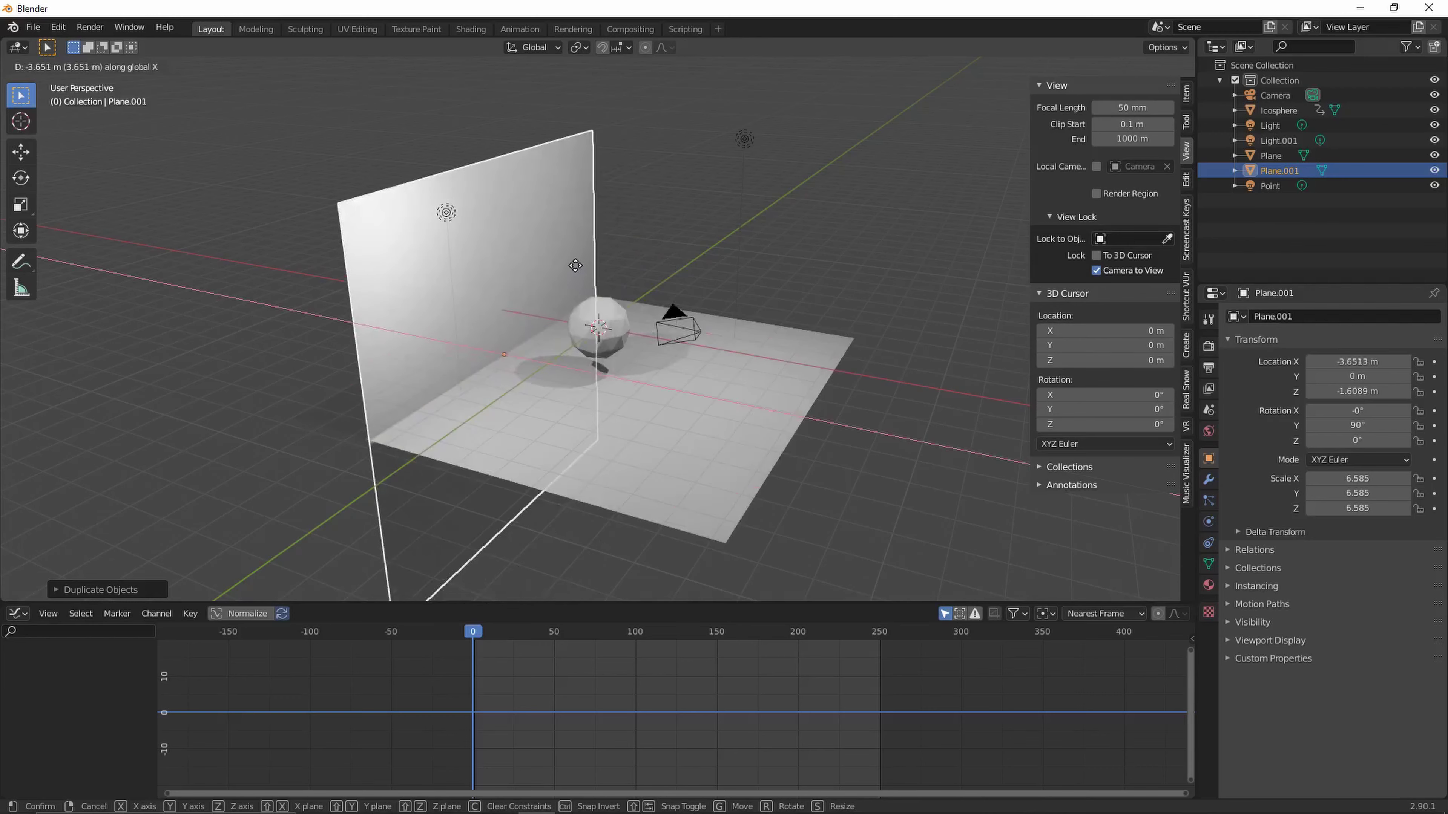
Add the floor plane to the wall selection as the active object and give it a new material with a black base color
left_click(508, 423, "shift")
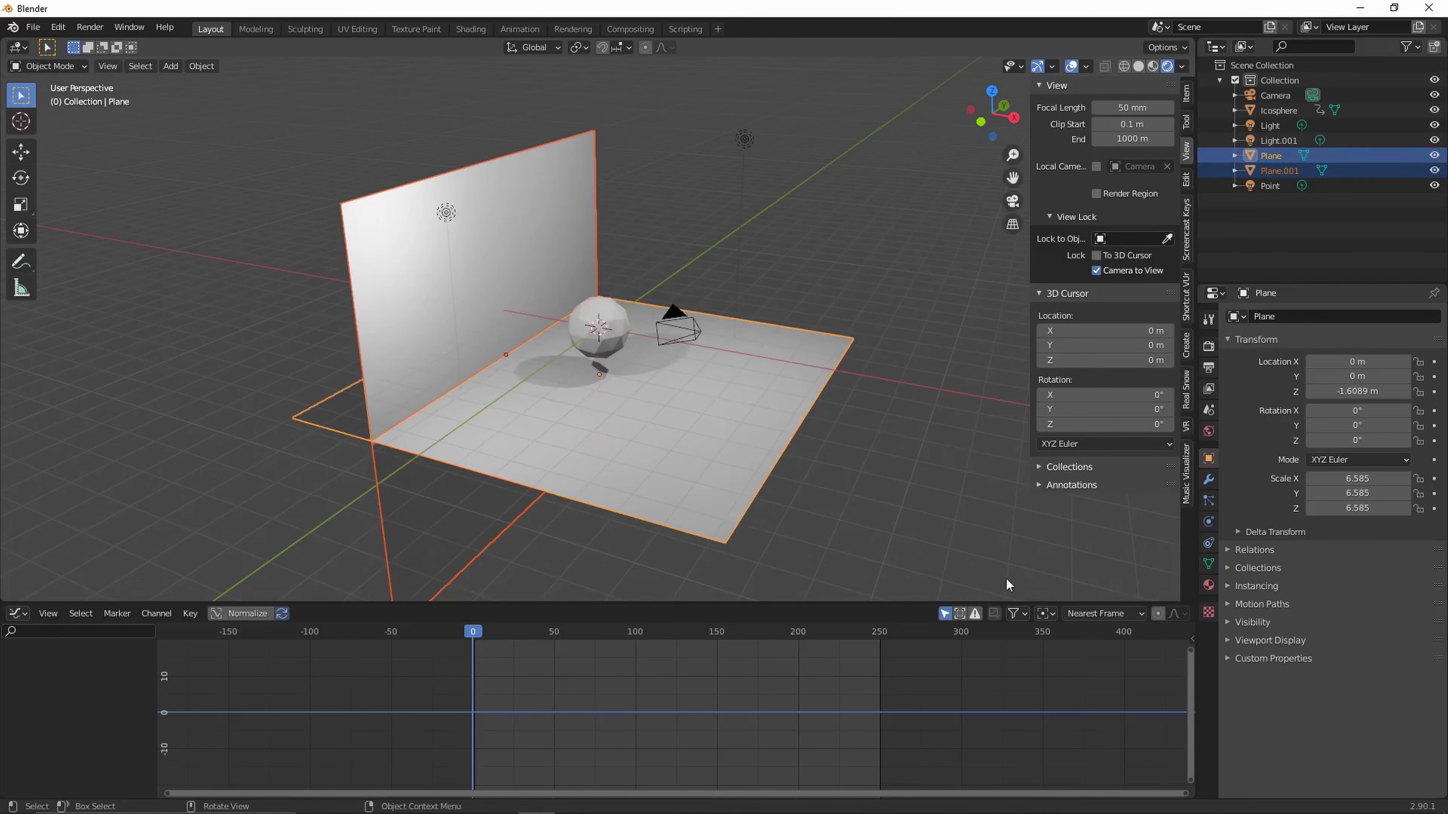
left_click(1208, 584)
left_click(1315, 381)
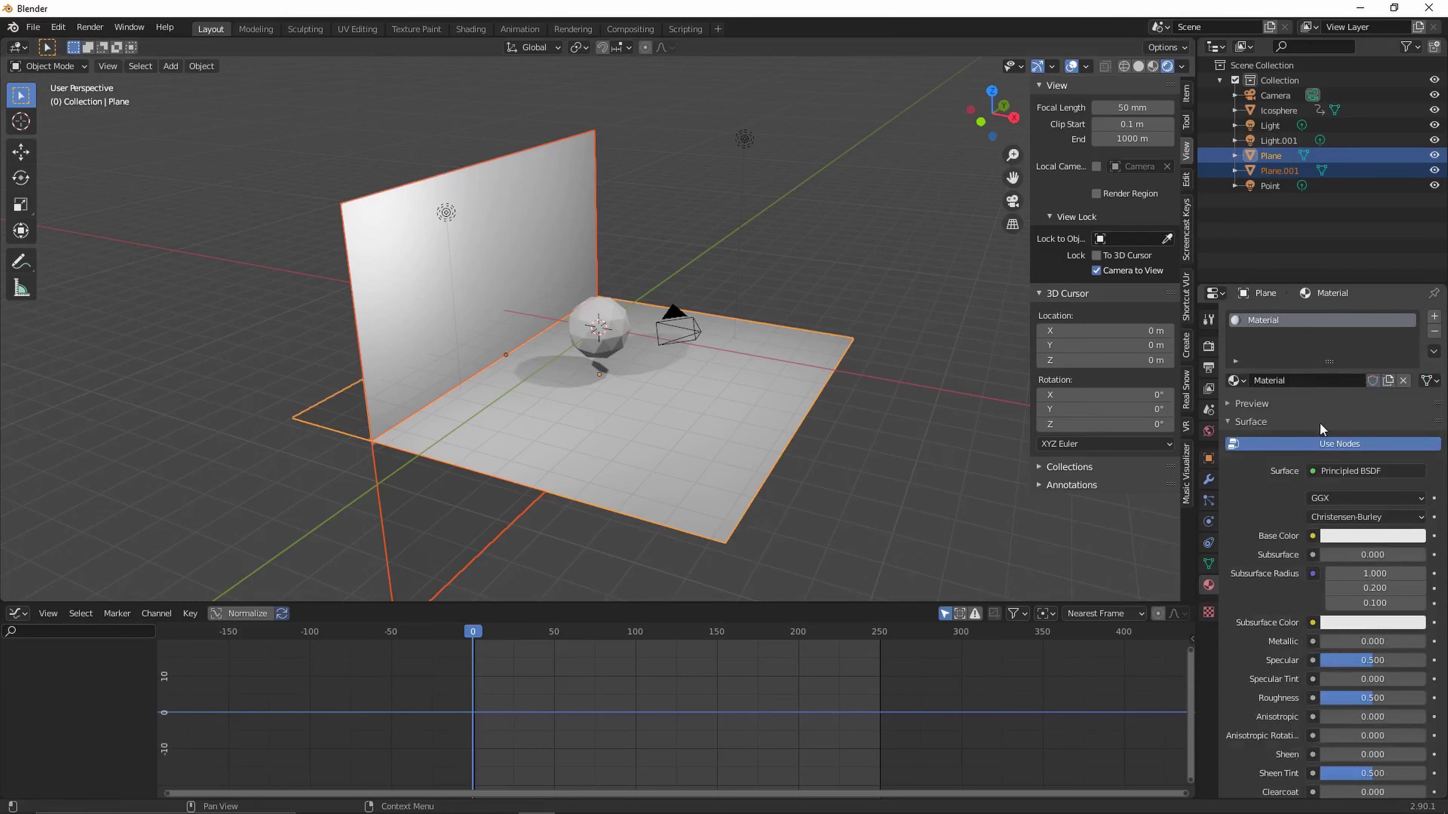
left_click(1348, 531)
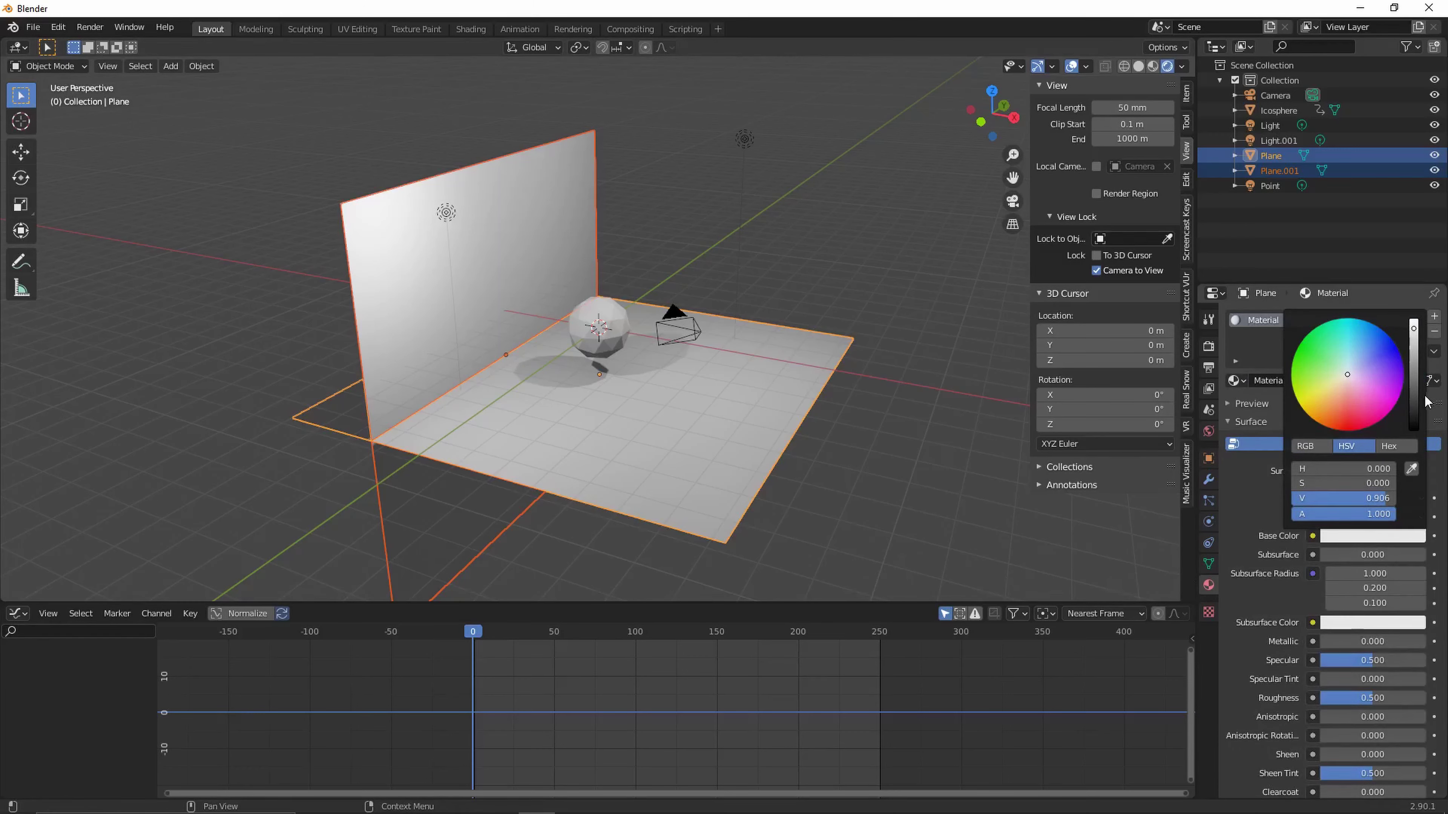
left_click_drag(1418, 420, 1413, 434)
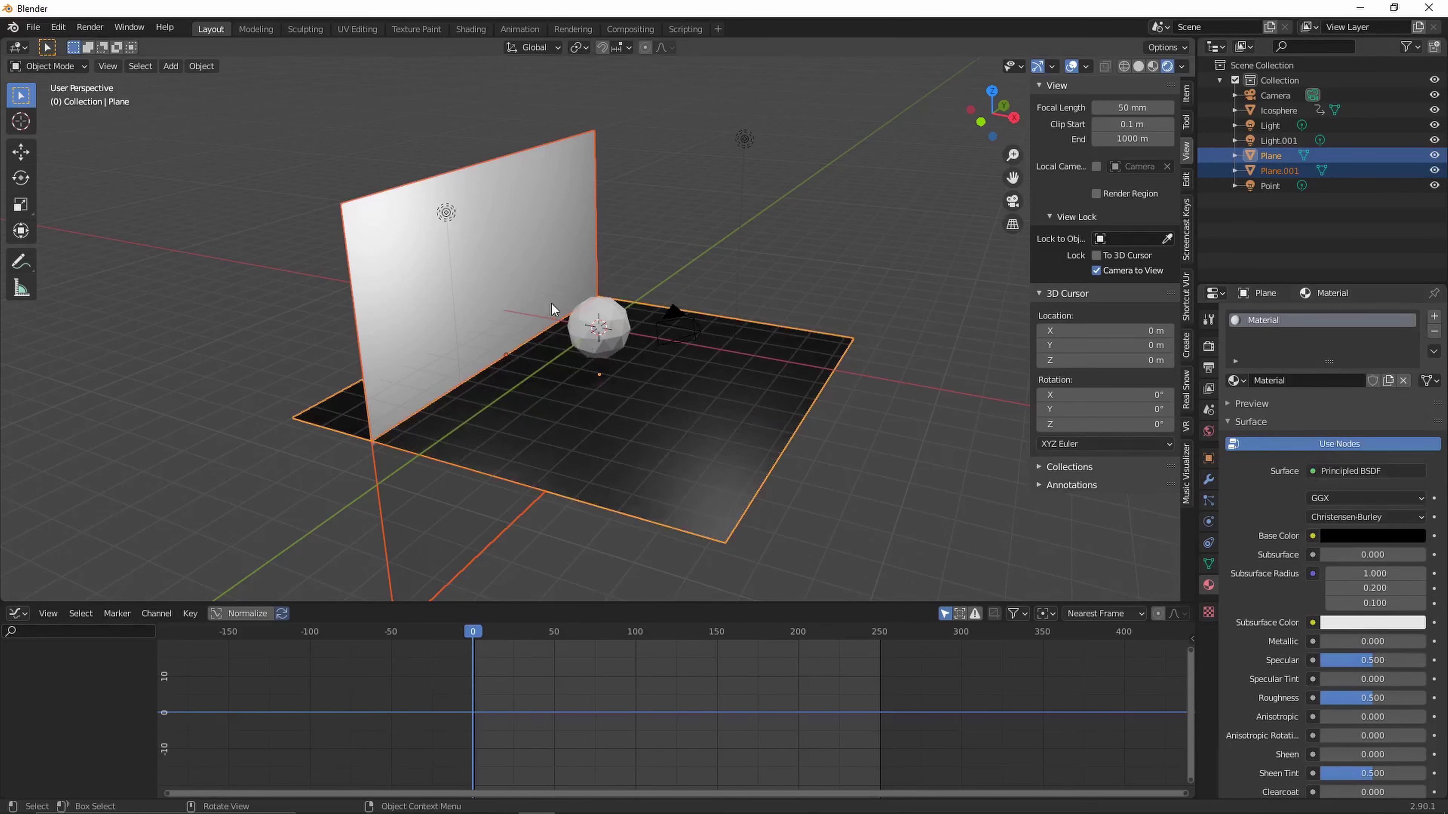
Link the floor's black material to the wall plane and check the result through the camera
key("ctrl+l")
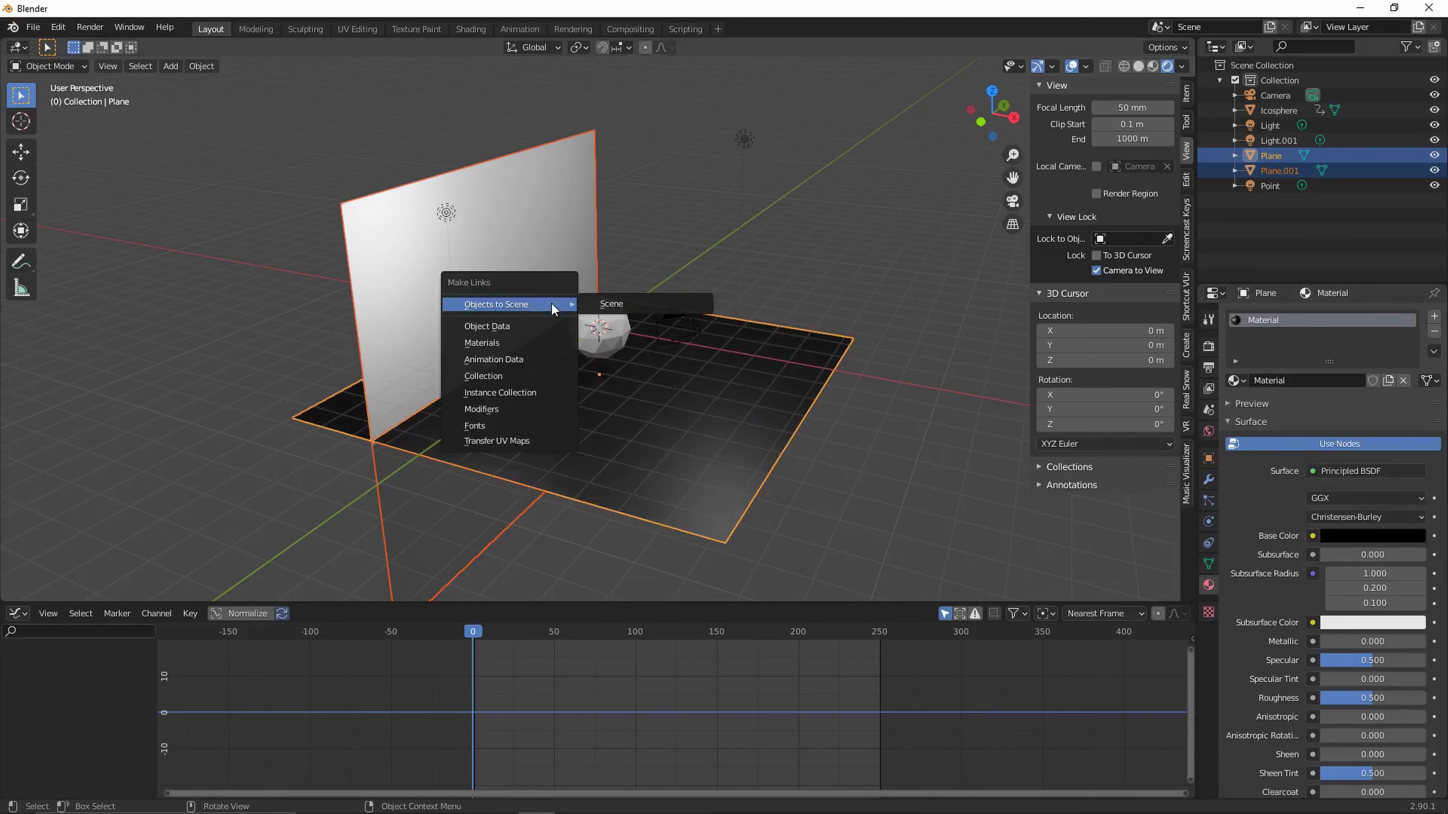
left_click(525, 343)
scroll(882, 187, "up", 5)
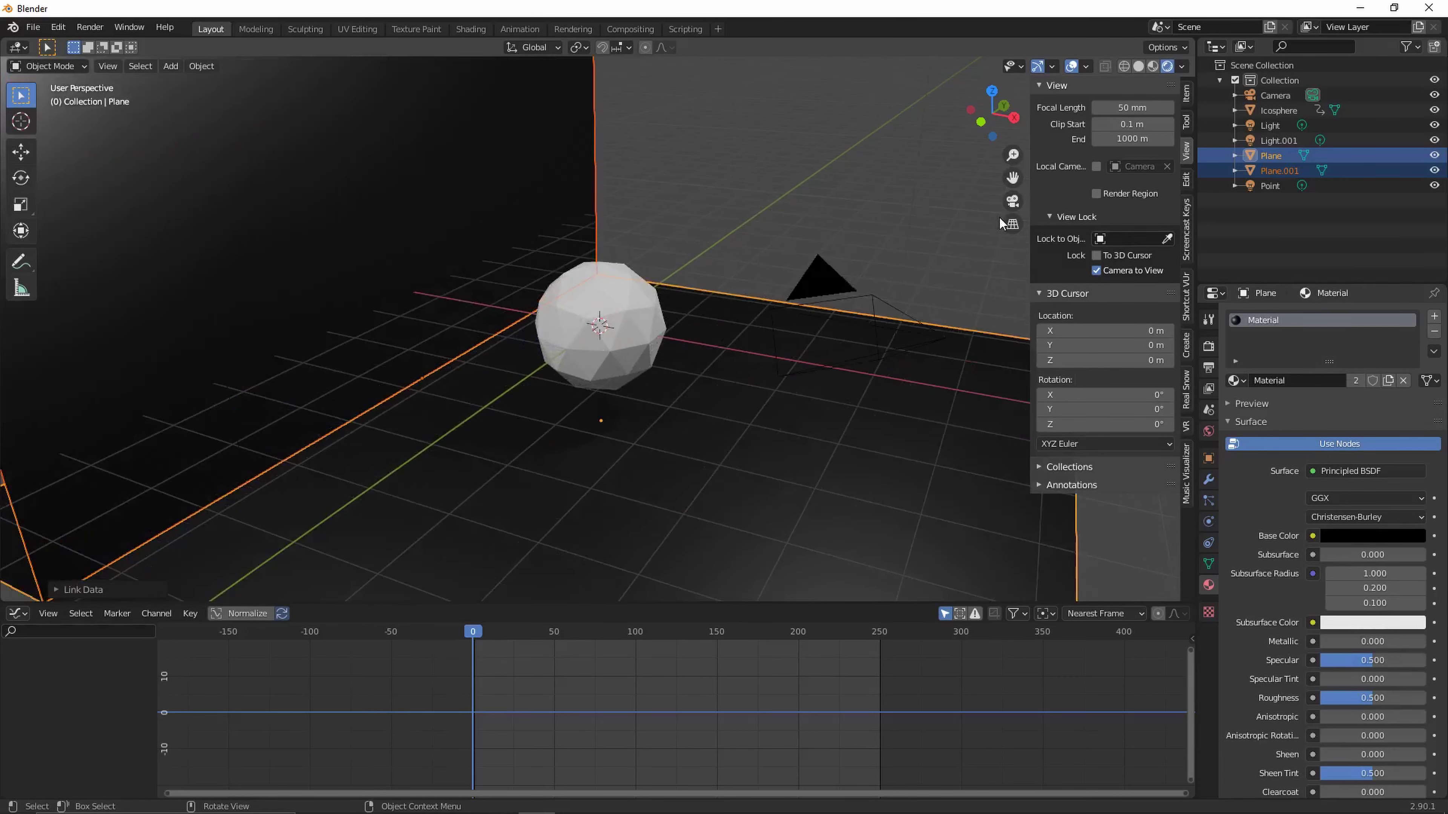
left_click(1008, 198)
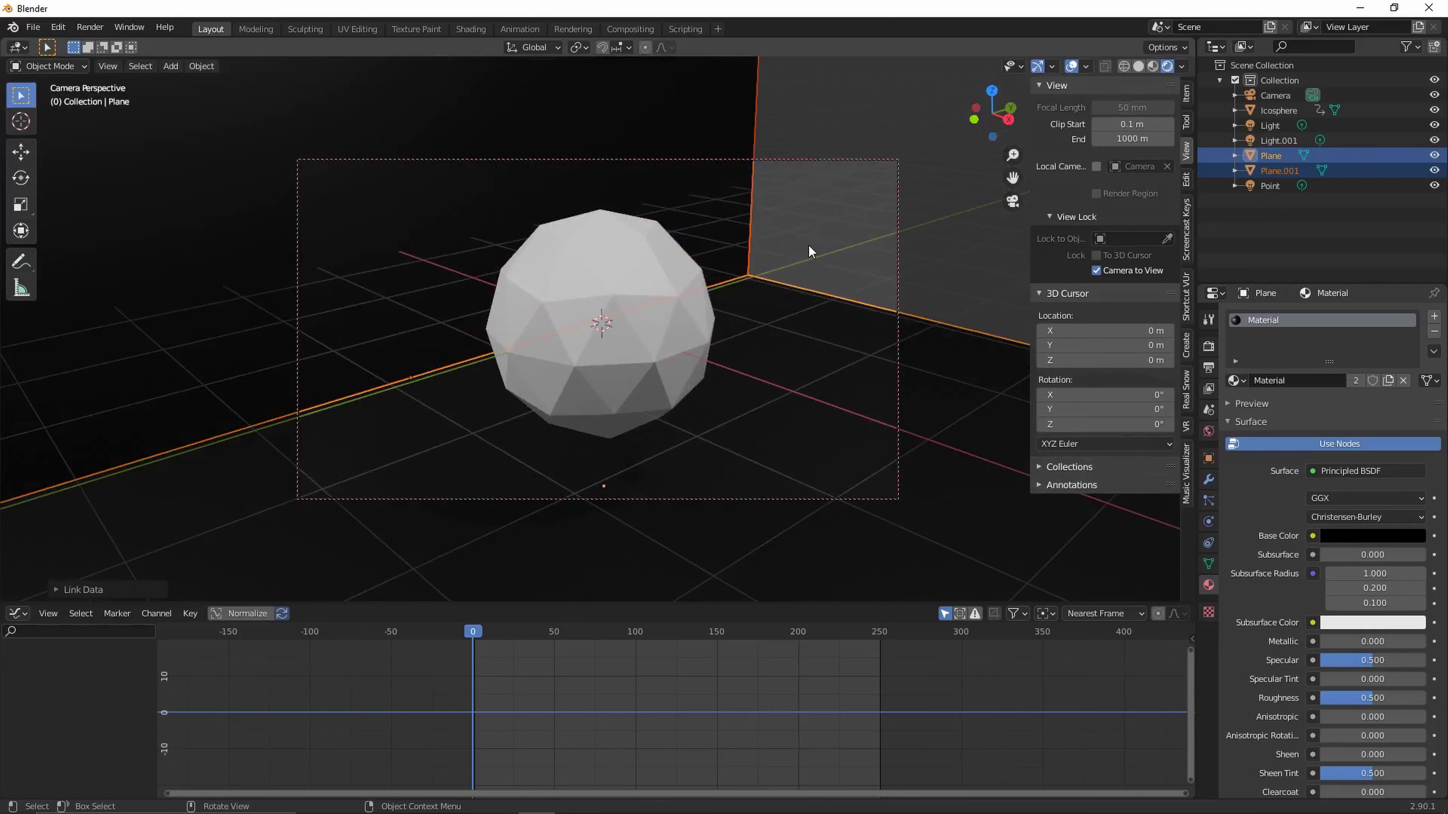
Duplicate only the wall plane and rotate the copy 90° about the global Z axis
key("alt+a")
left_click(712, 235)
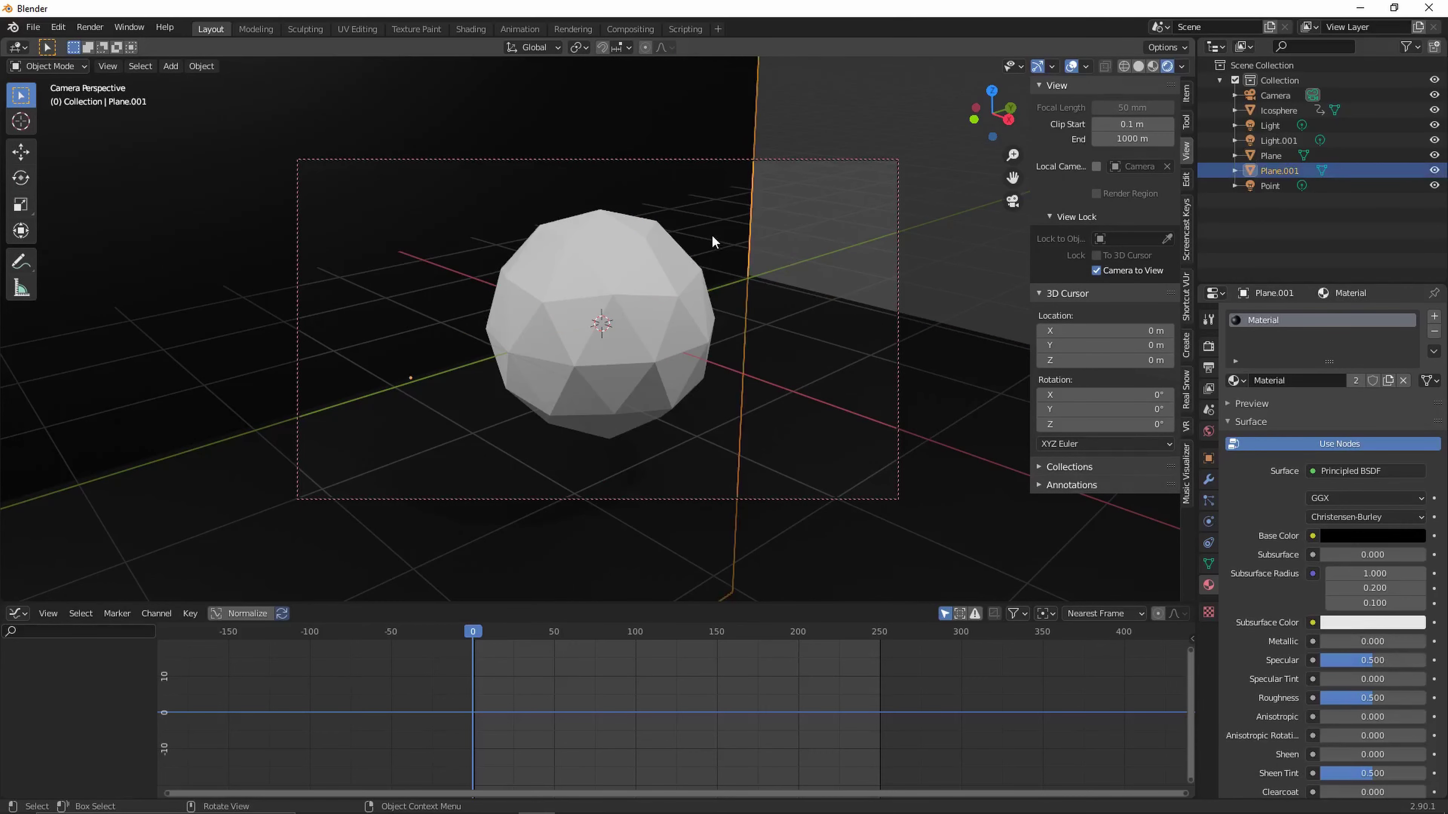
left_click(1012, 200)
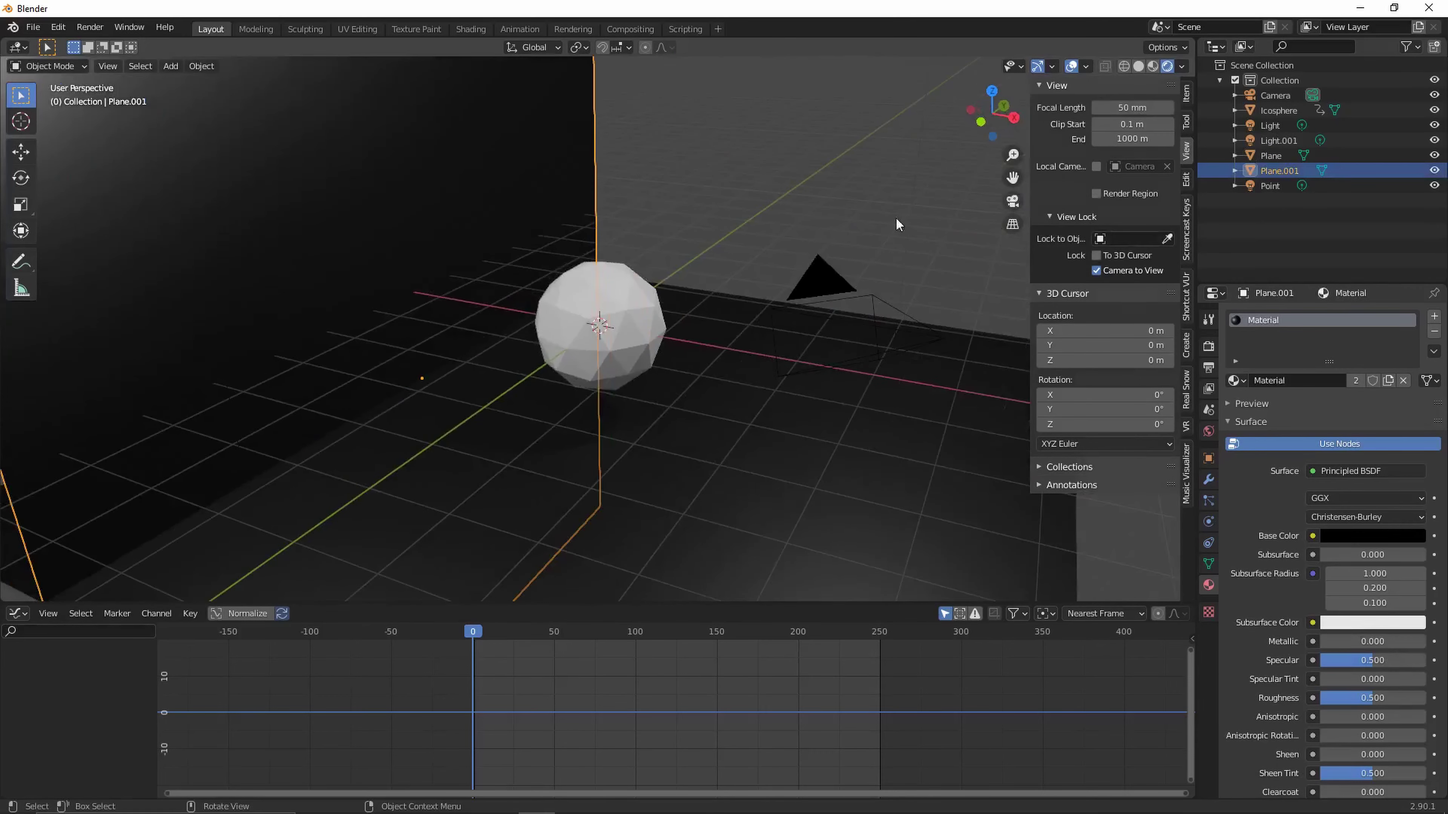
middle_click_drag(898, 223, 676, 290)
key("shift+d")
key("r")
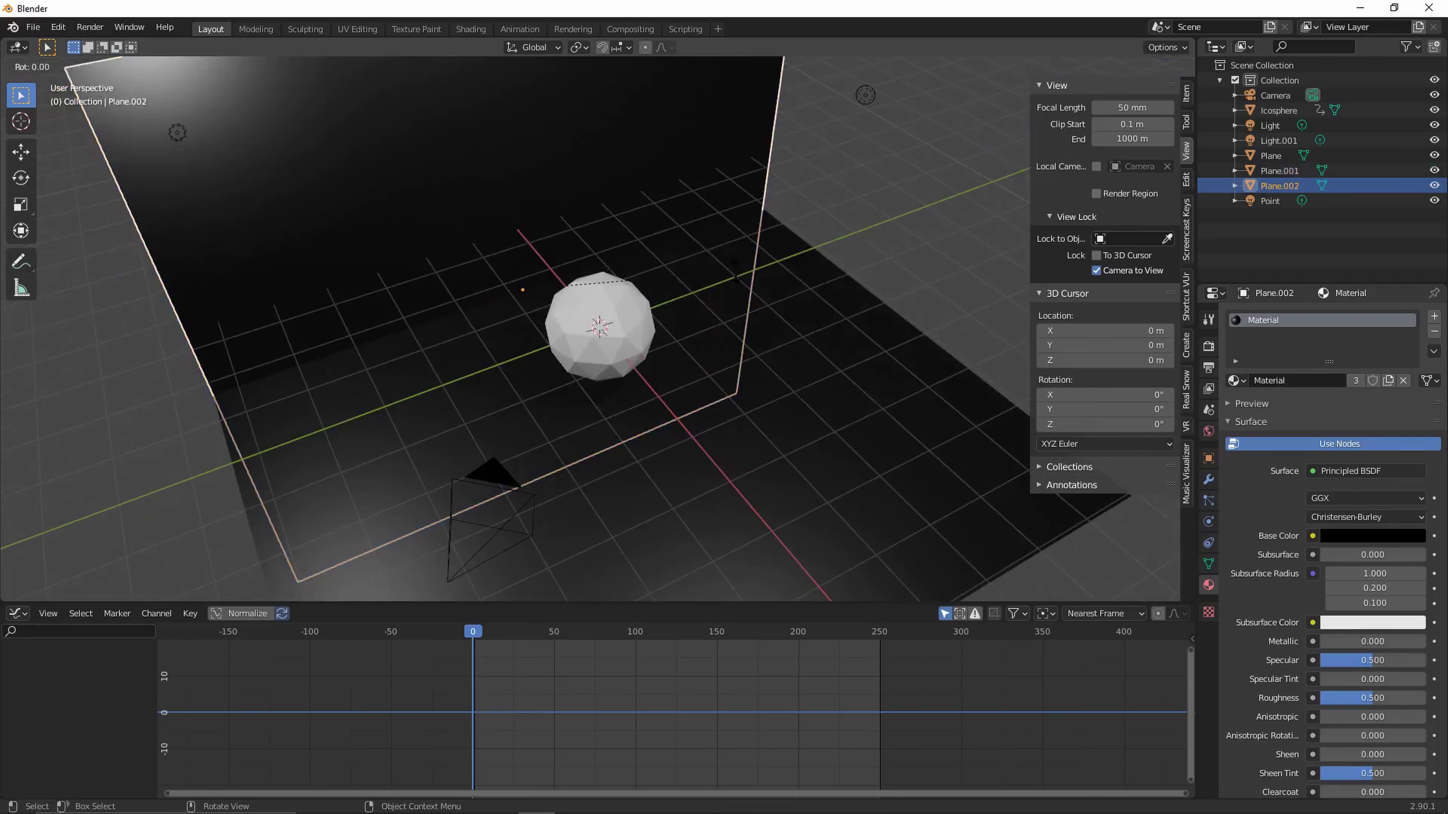
key("x")
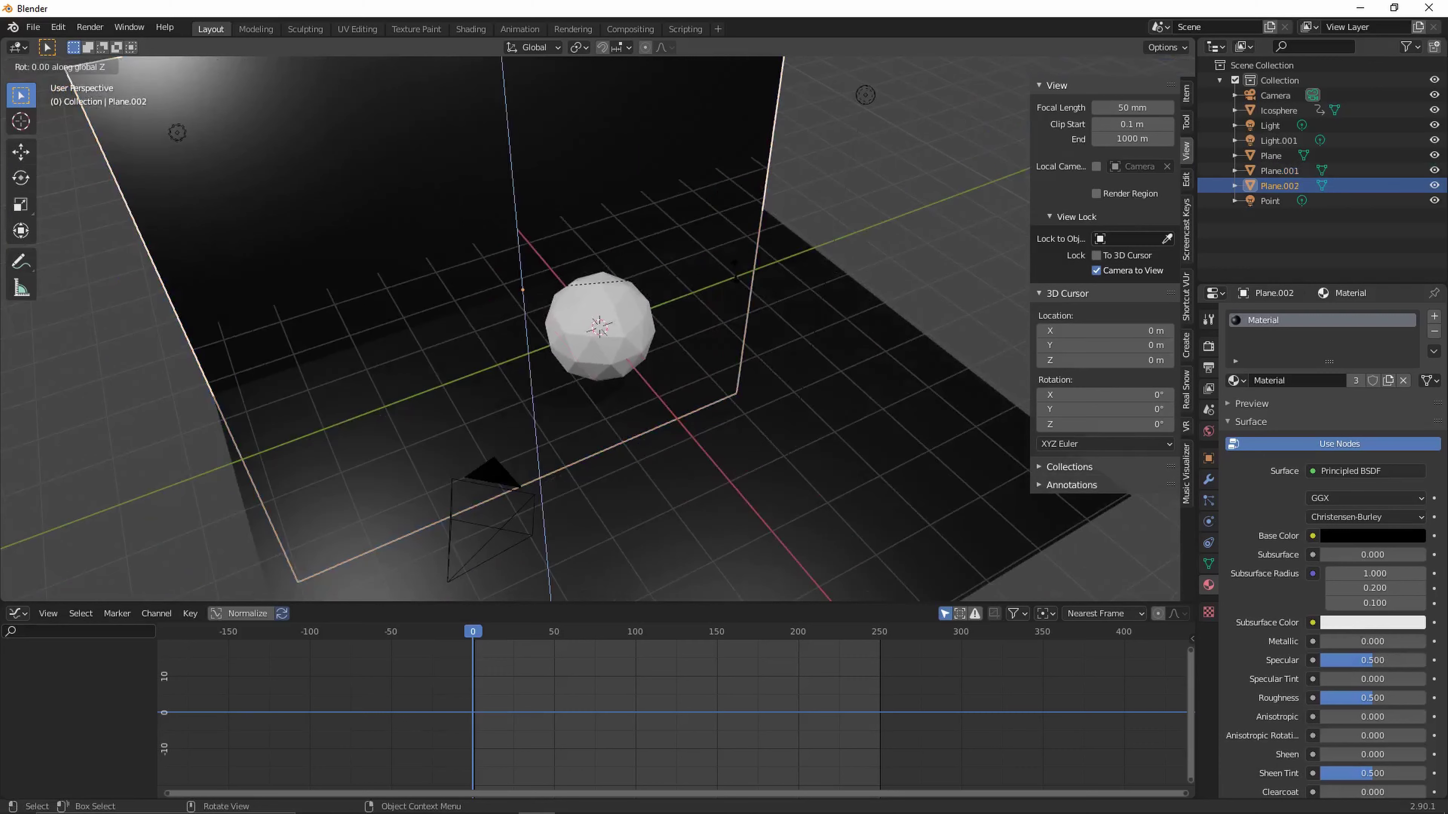
type("z90")
key("Return")
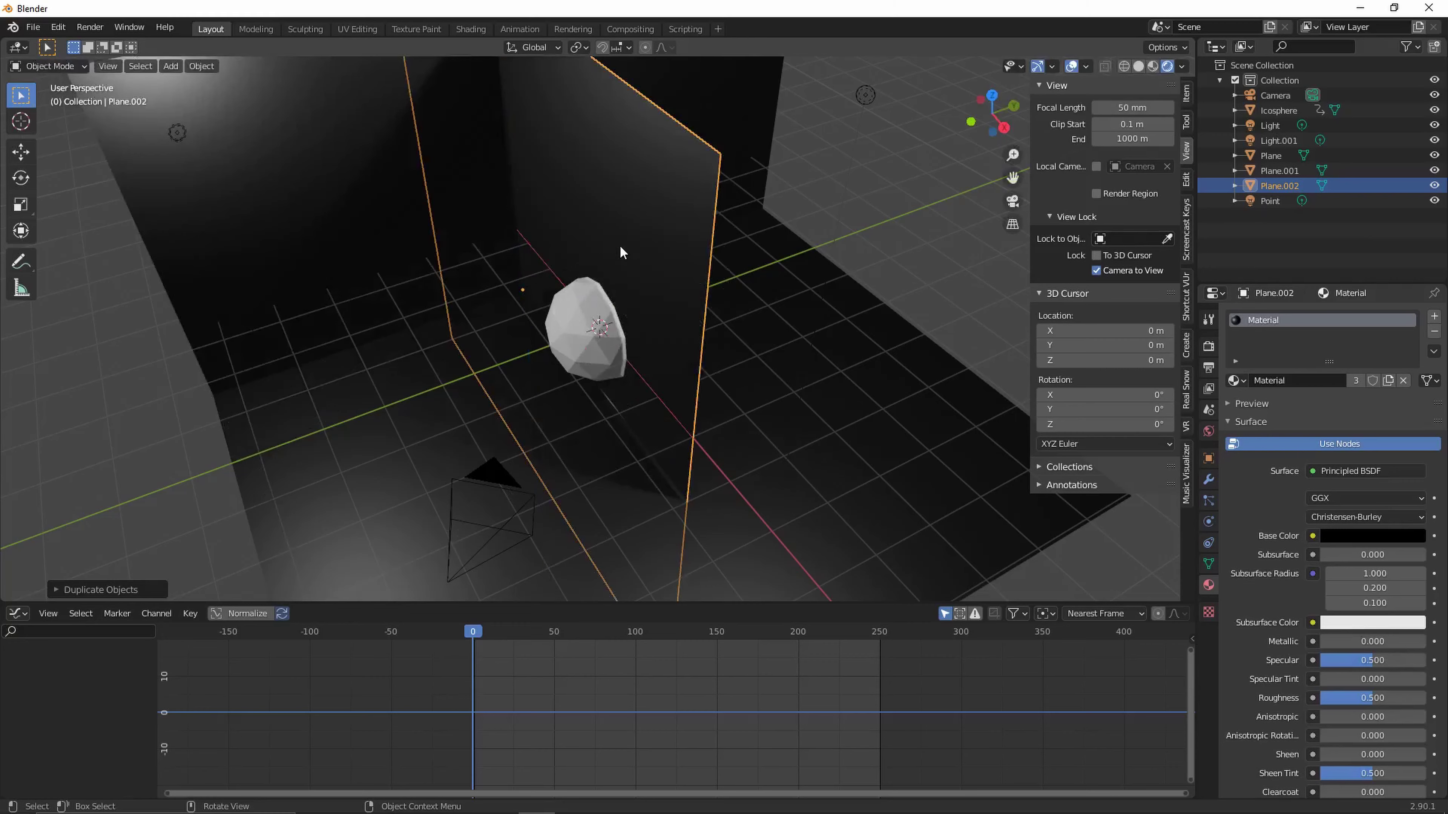
Move the second wall along the global Y axis to close the open side behind the icosphere, and return to the camera view
key("shift+d")
key("y")
left_click(779, 225)
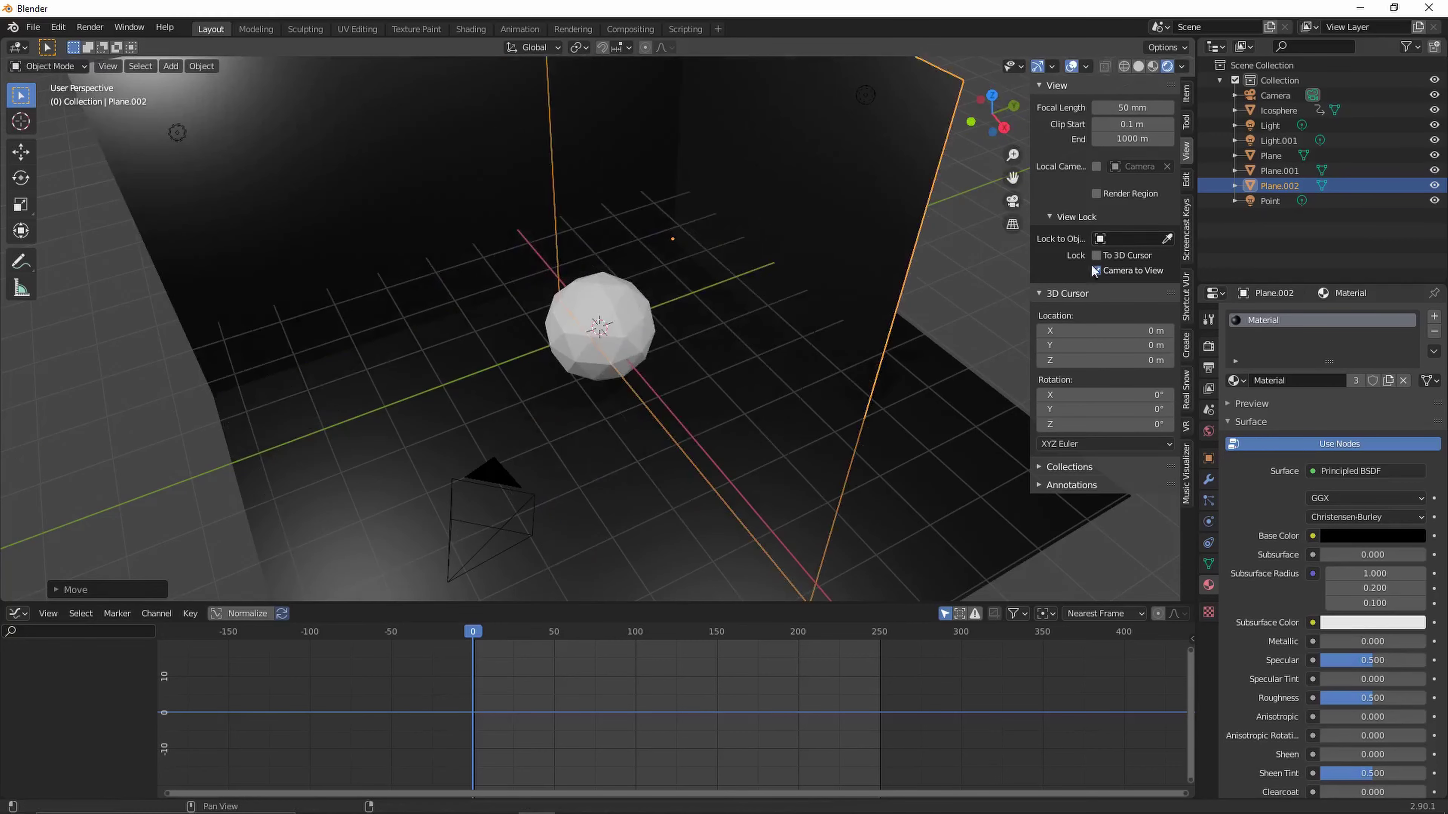
key("KP_0")
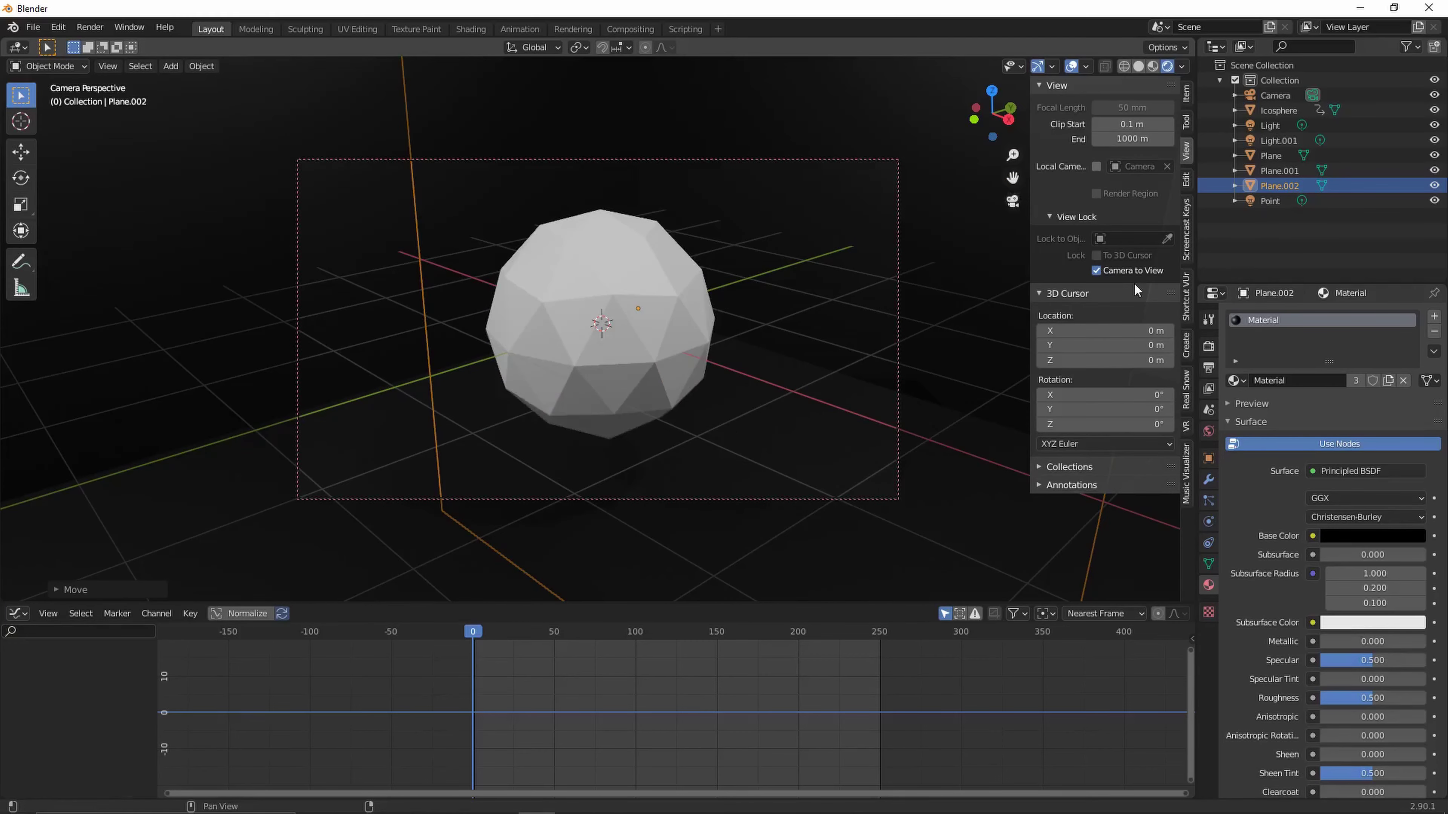
Set the render output format to FFmpeg video with an MPEG-4 container
left_click(1208, 348)
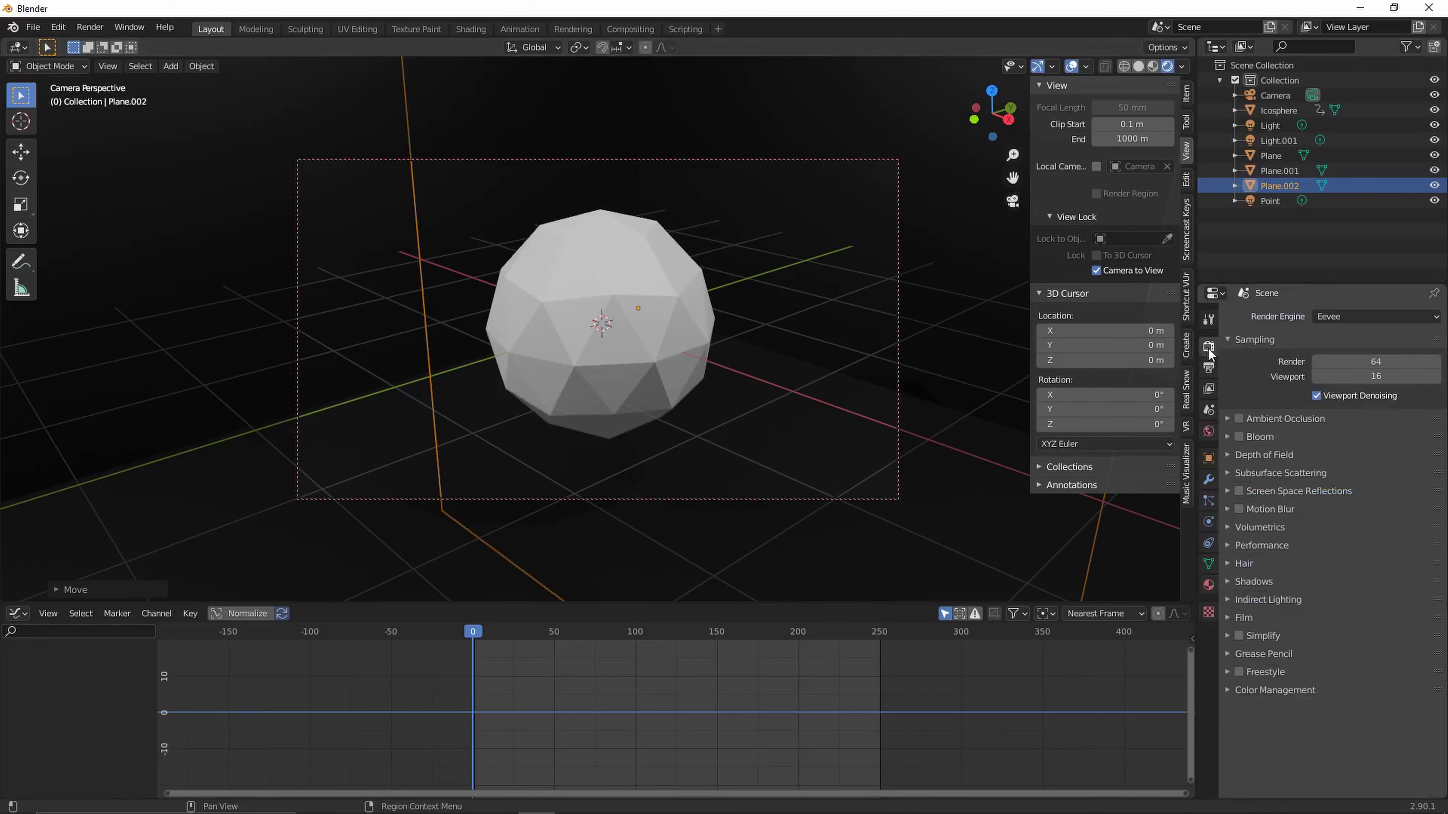
left_click(1208, 369)
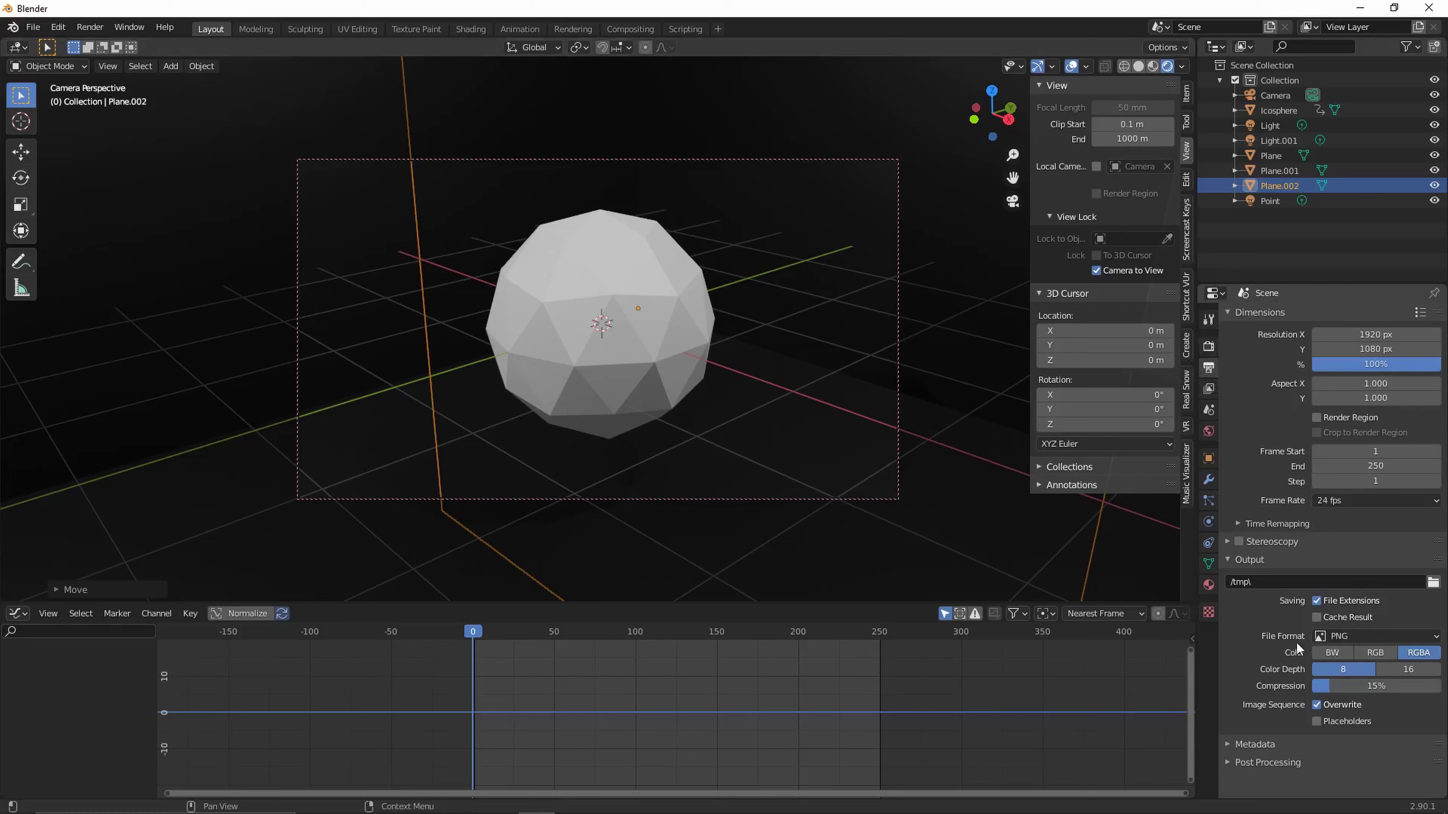
left_click(1342, 637)
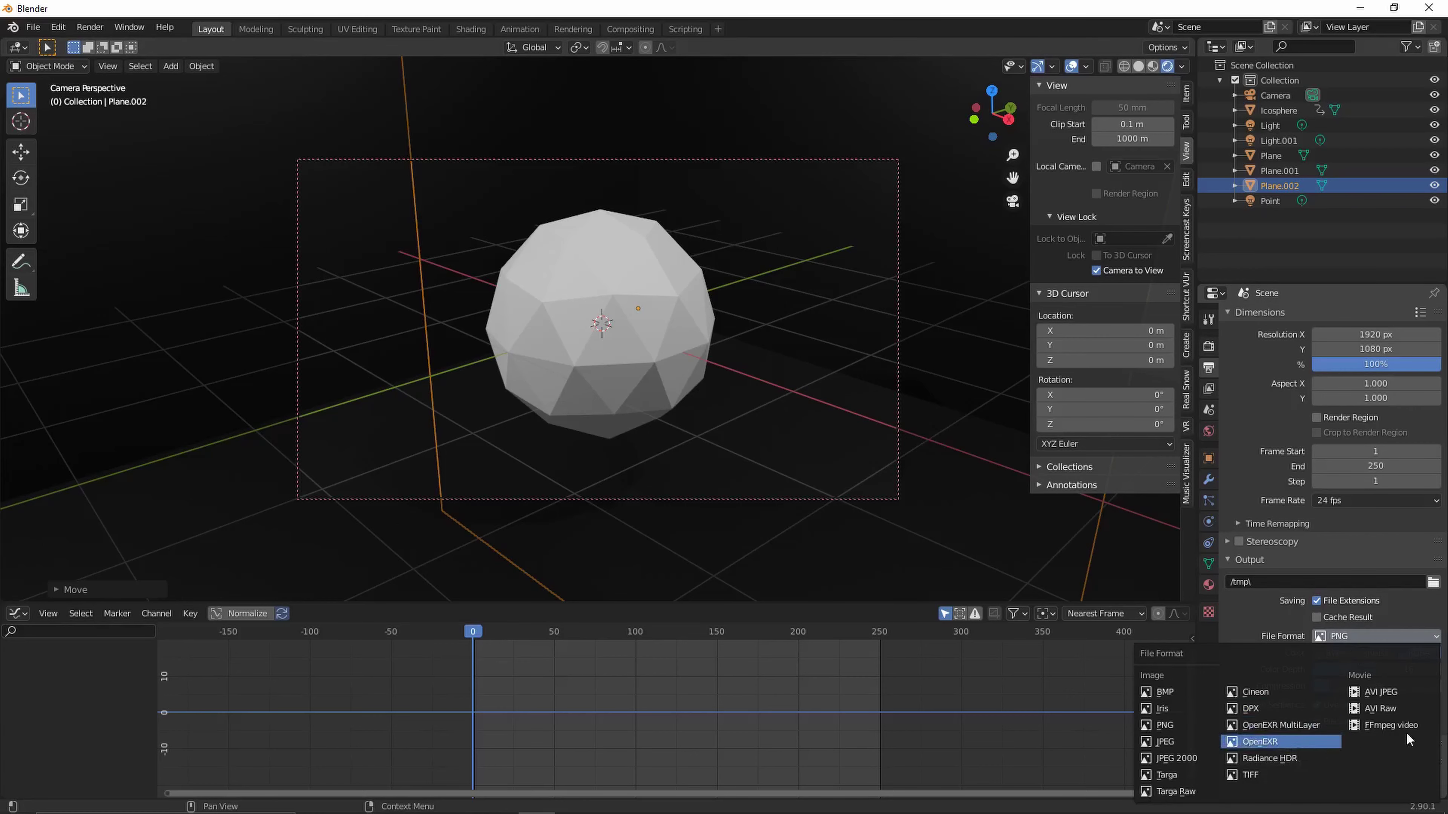
left_click(1389, 732)
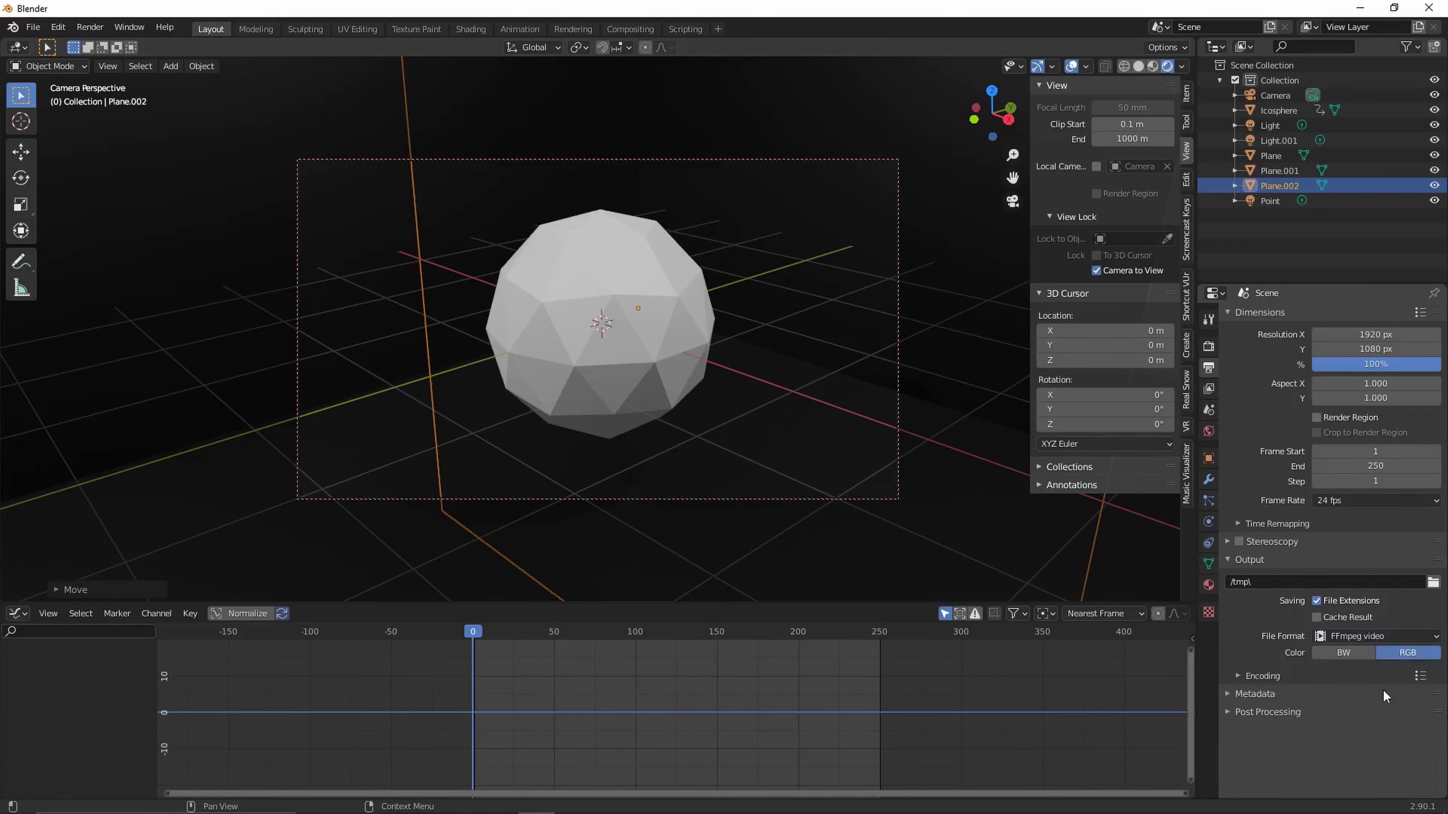
left_click(1265, 675)
scroll(1337, 685, "down", 1)
left_click(1359, 669)
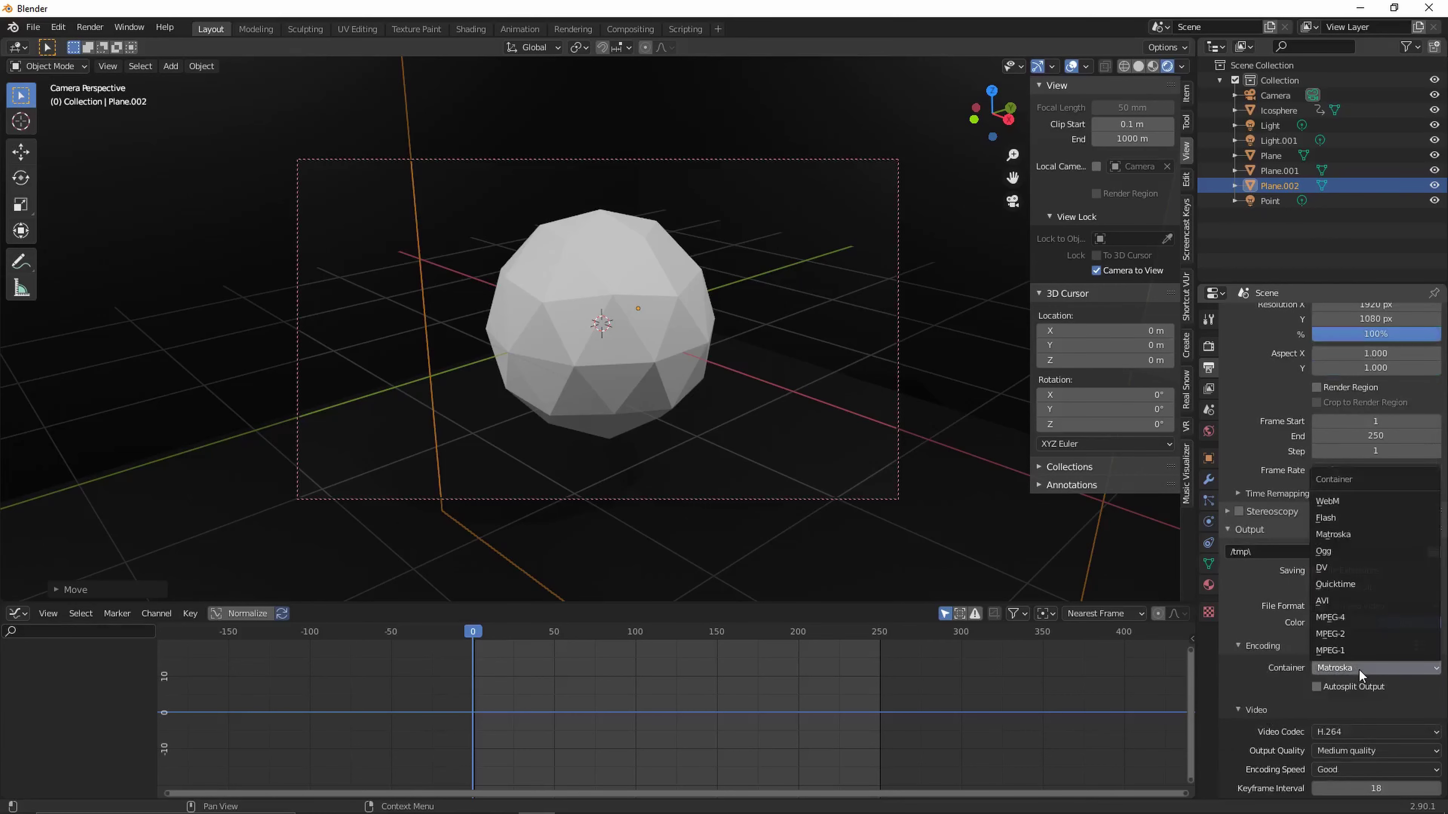
left_click(1342, 624)
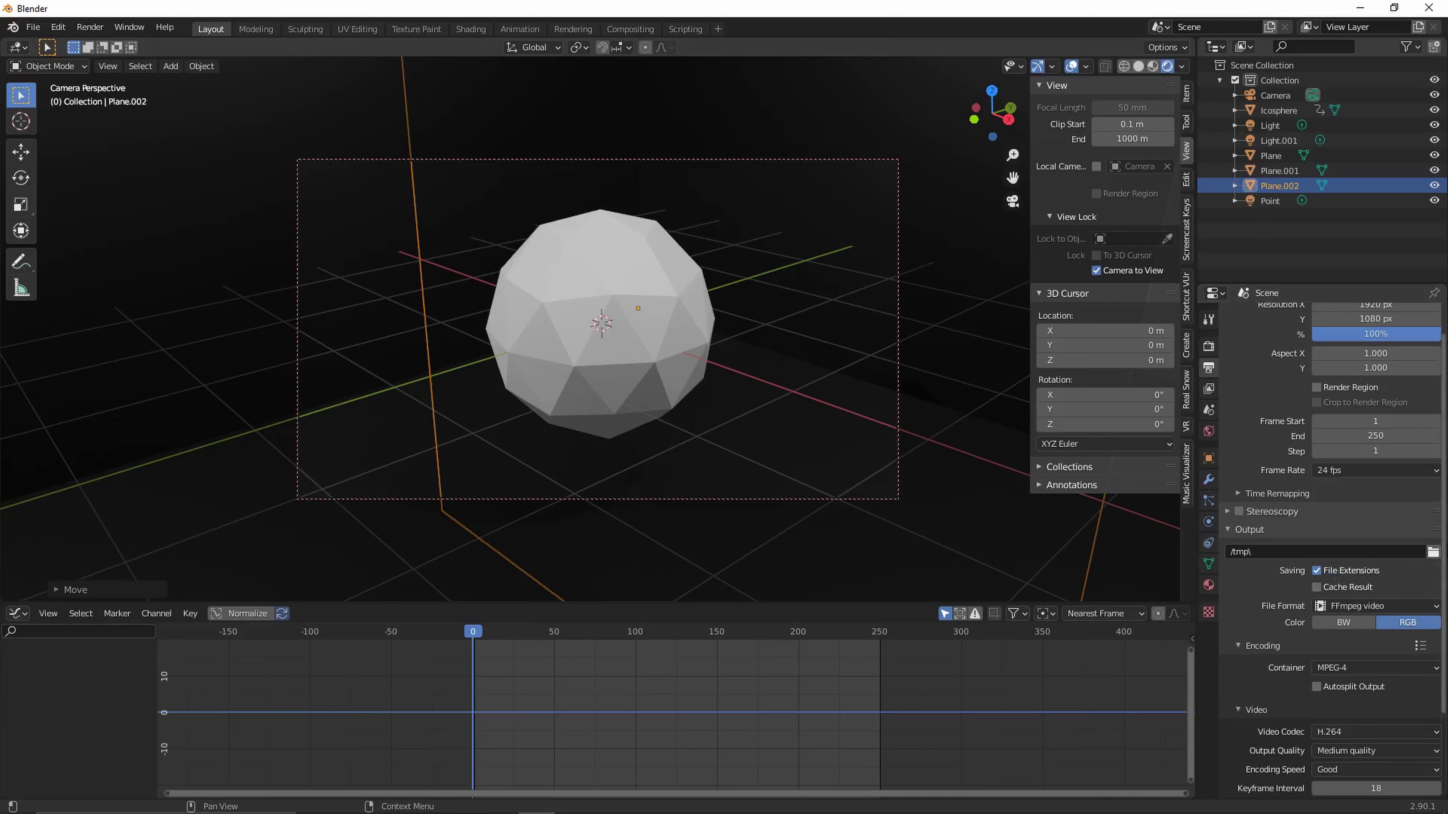
Set the render output folder to G:\blender\
left_click(1433, 552)
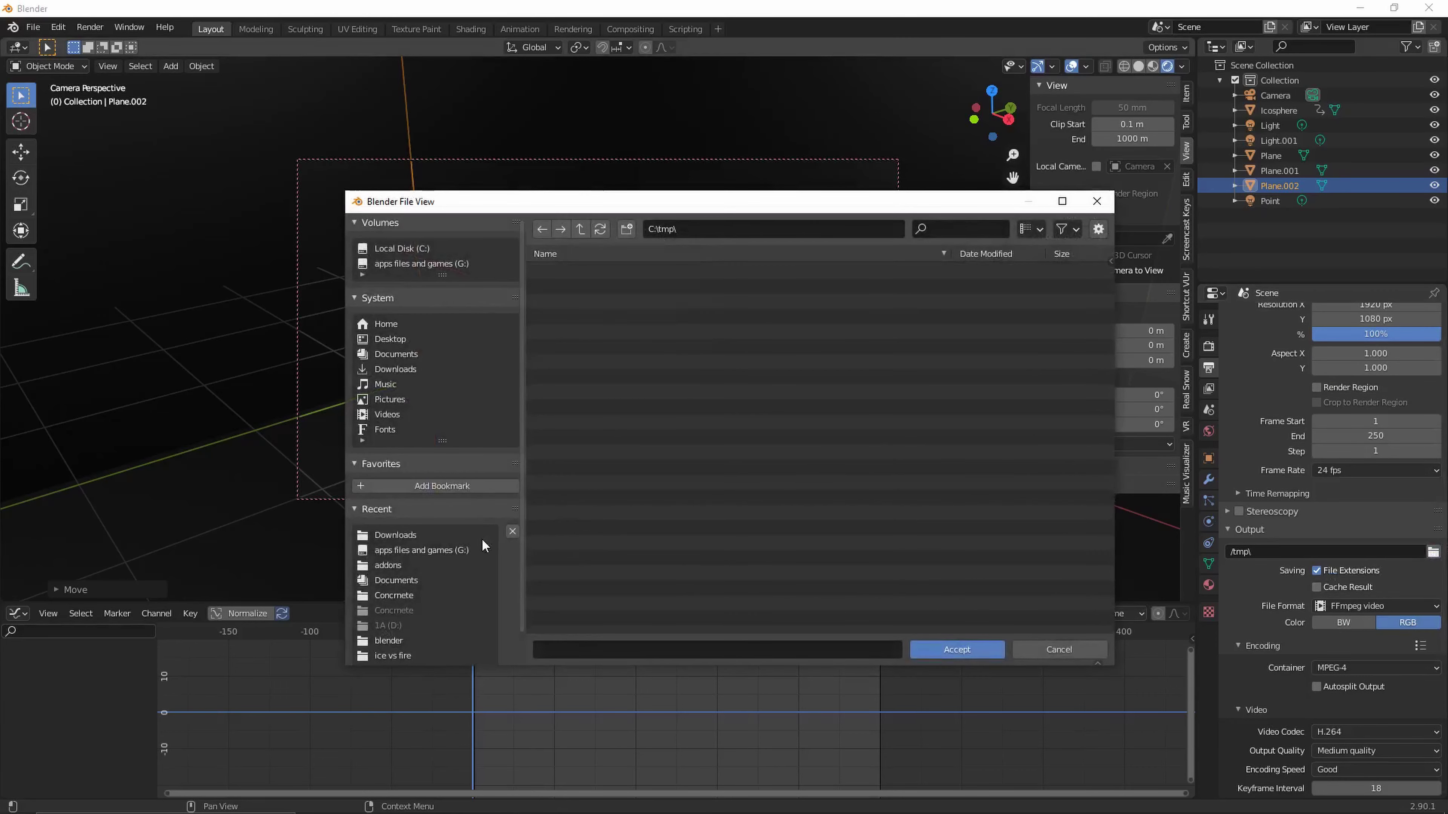
left_click(401, 641)
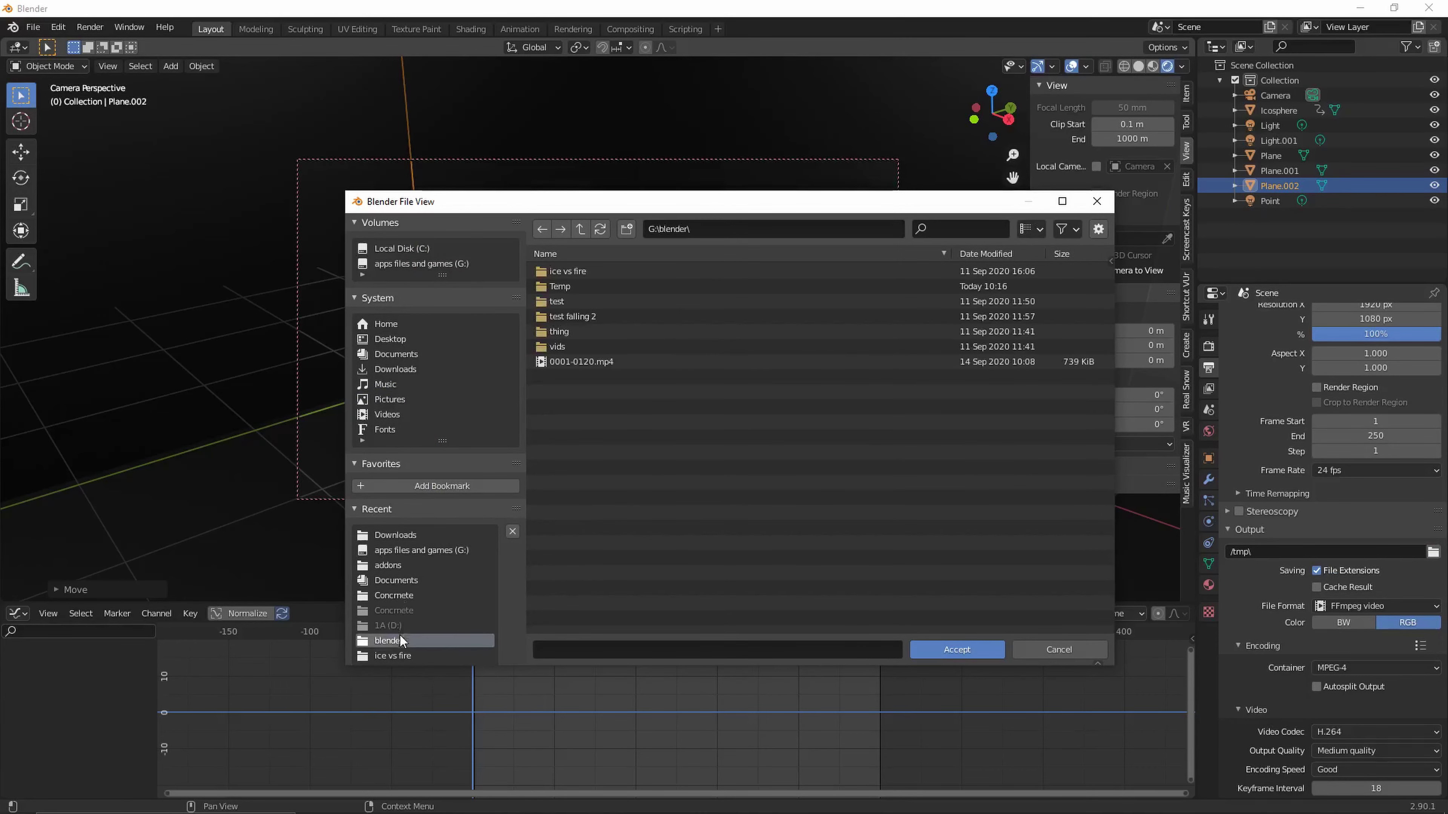
left_click(935, 650)
scroll(1271, 502, "up", 1)
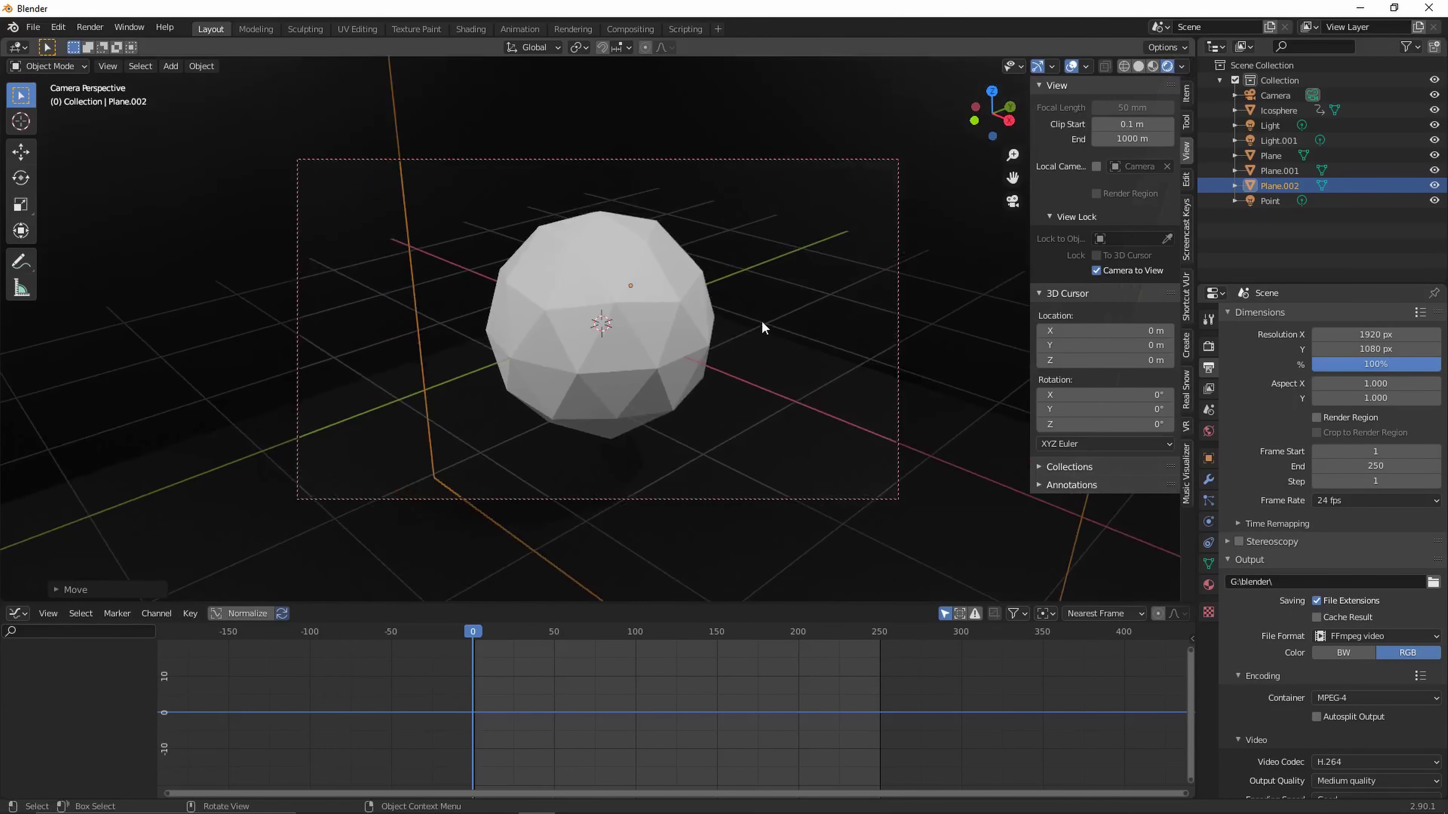
Give the icosphere a new material with an orange base color
left_click(691, 312)
left_click(1208, 584)
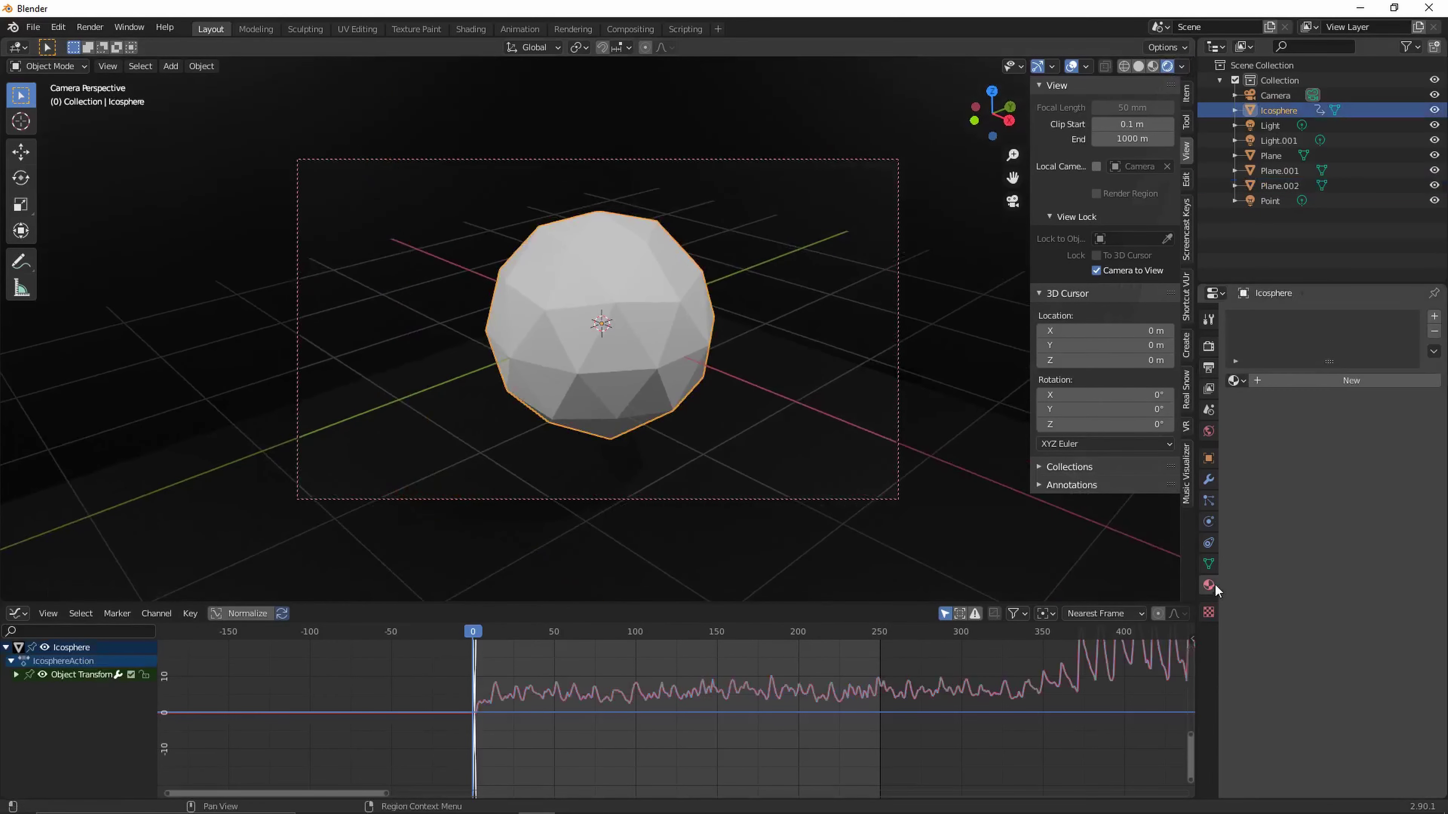
left_click(1315, 381)
left_click(1356, 536)
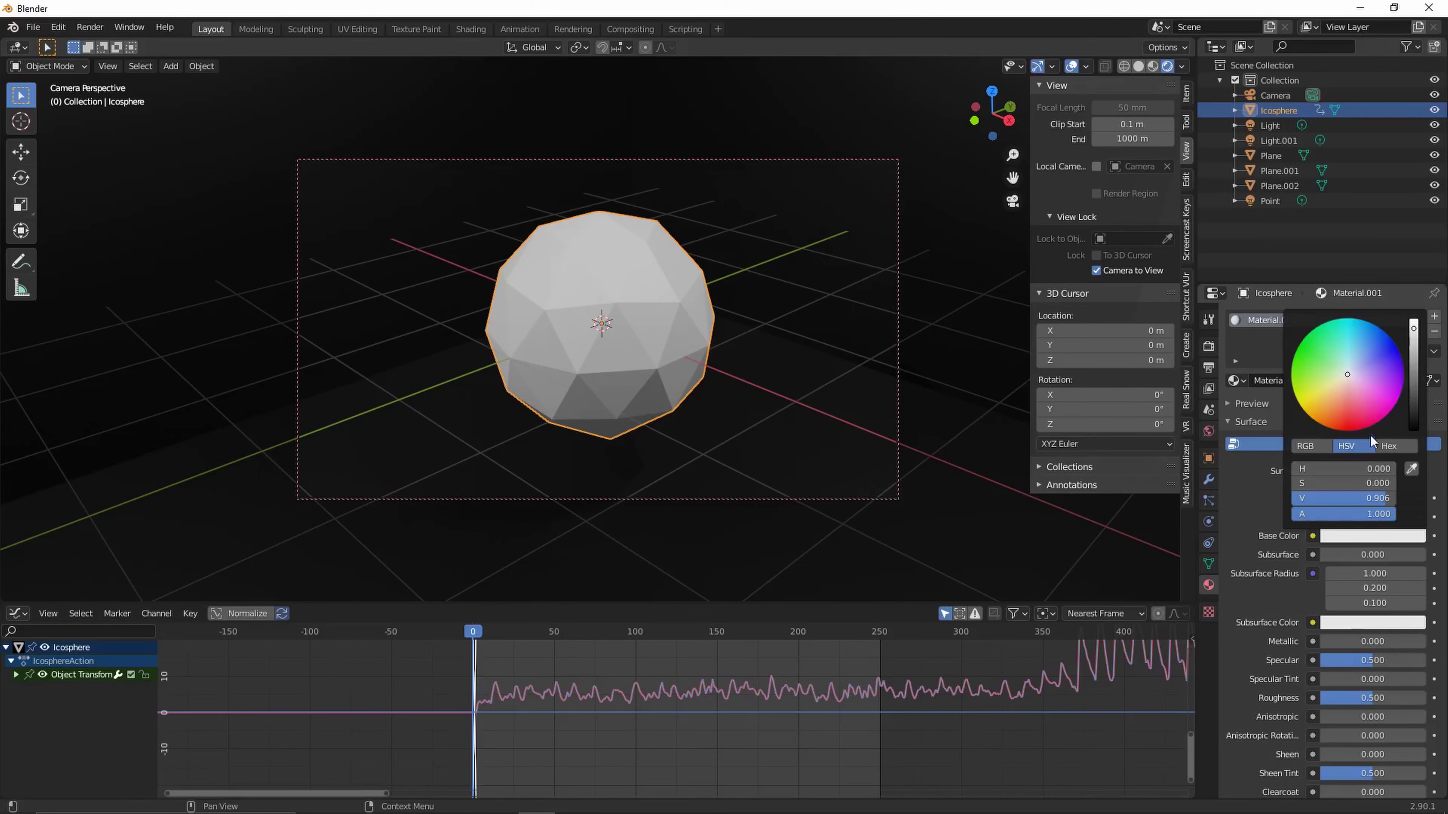
left_click(1325, 423)
mouse_move(1325, 423)
left_mouse_down()
mouse_move(1292, 363)
mouse_move(1319, 426)
left_mouse_up()
Render the animation
left_click(103, 30)
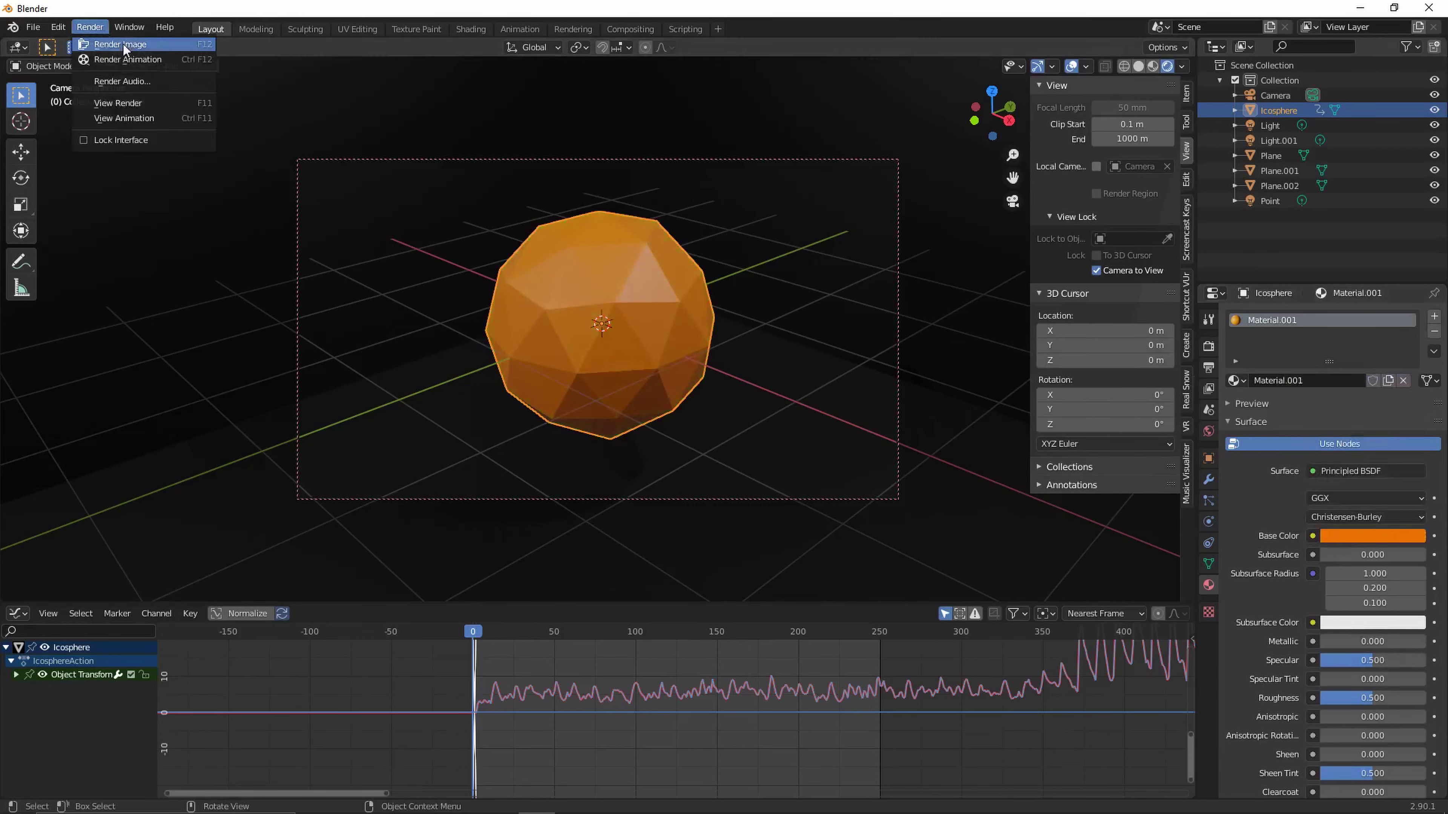
left_click(122, 42)
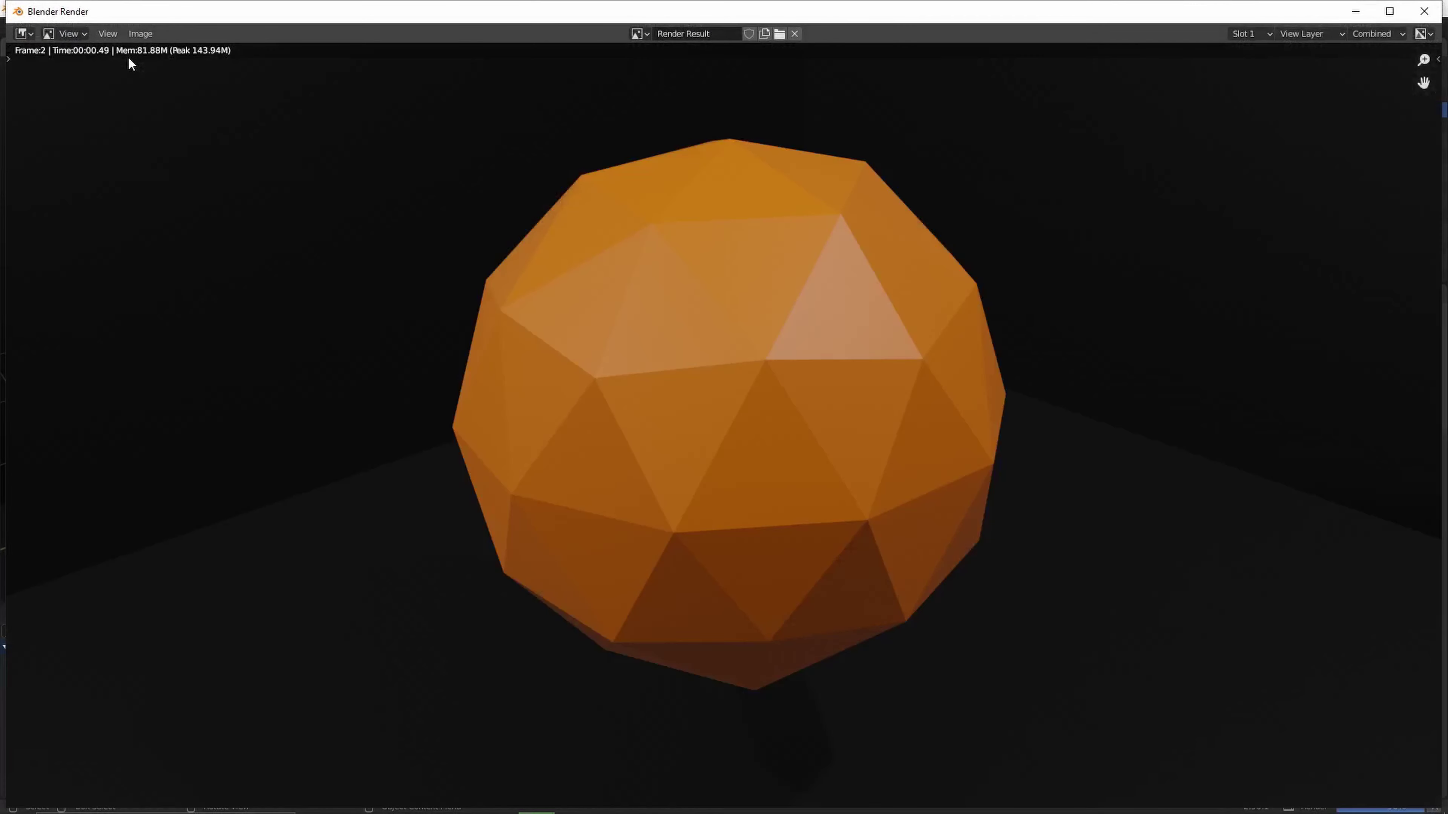